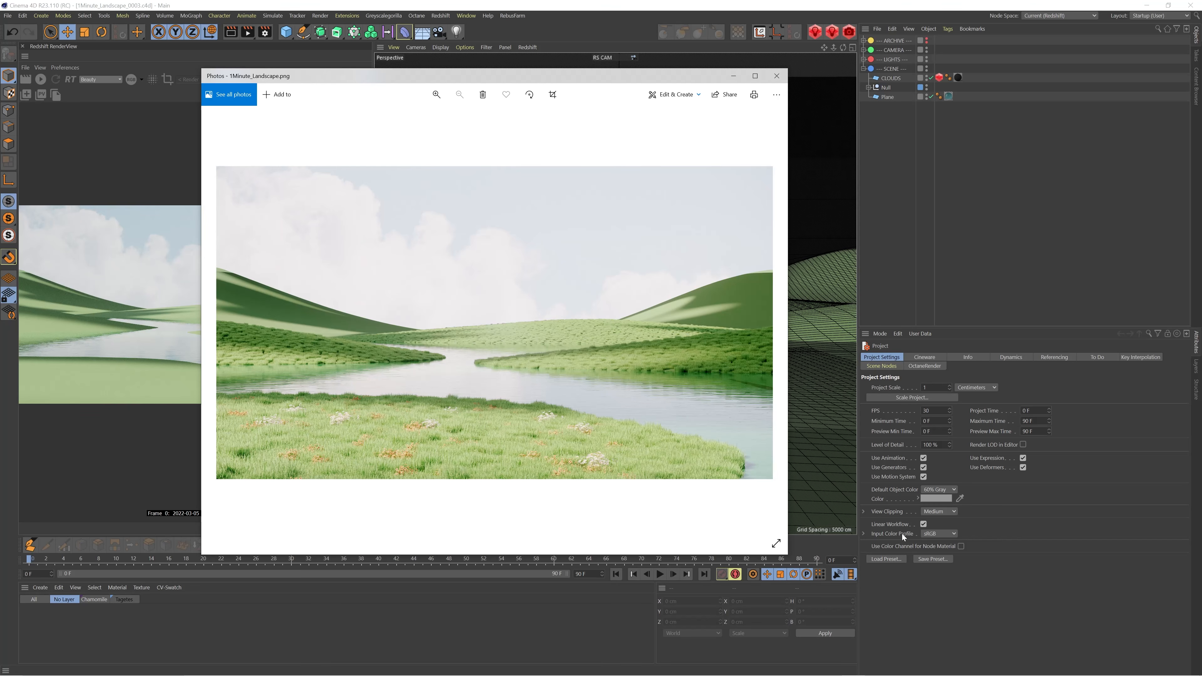
# Hide the reference image and examine the scene's water plane, SKY plane and CLOUDS plane by selecting each in turn
pyautogui.click(804, 4)
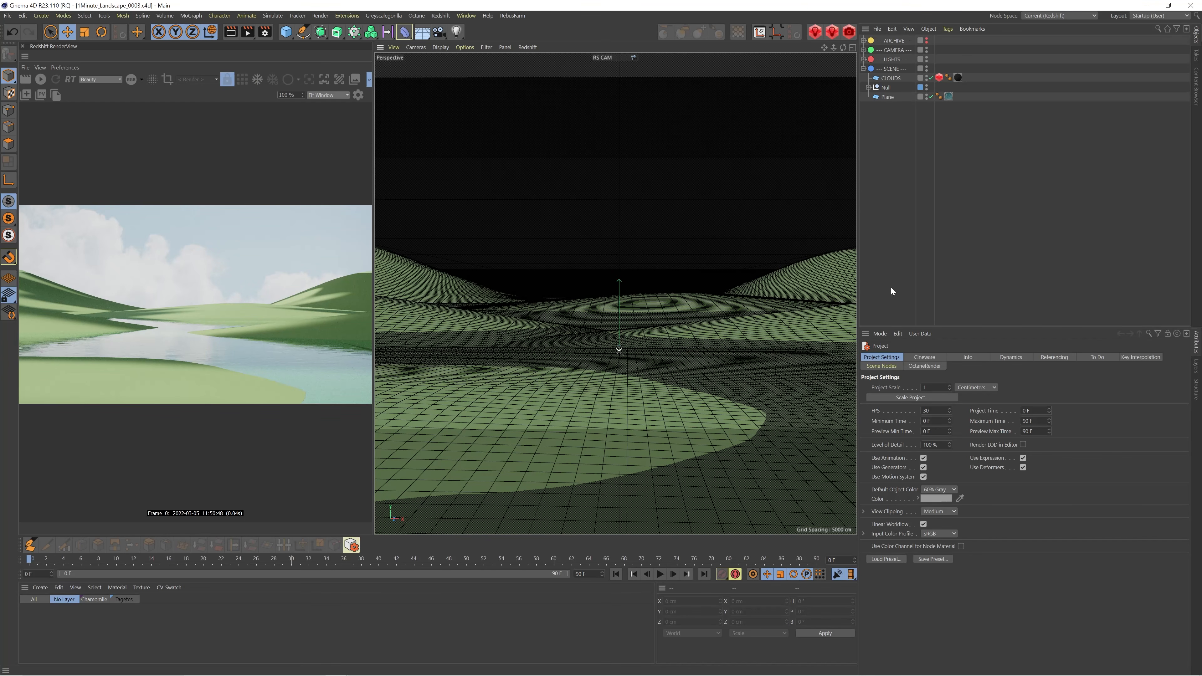
pyautogui.click(610, 422)
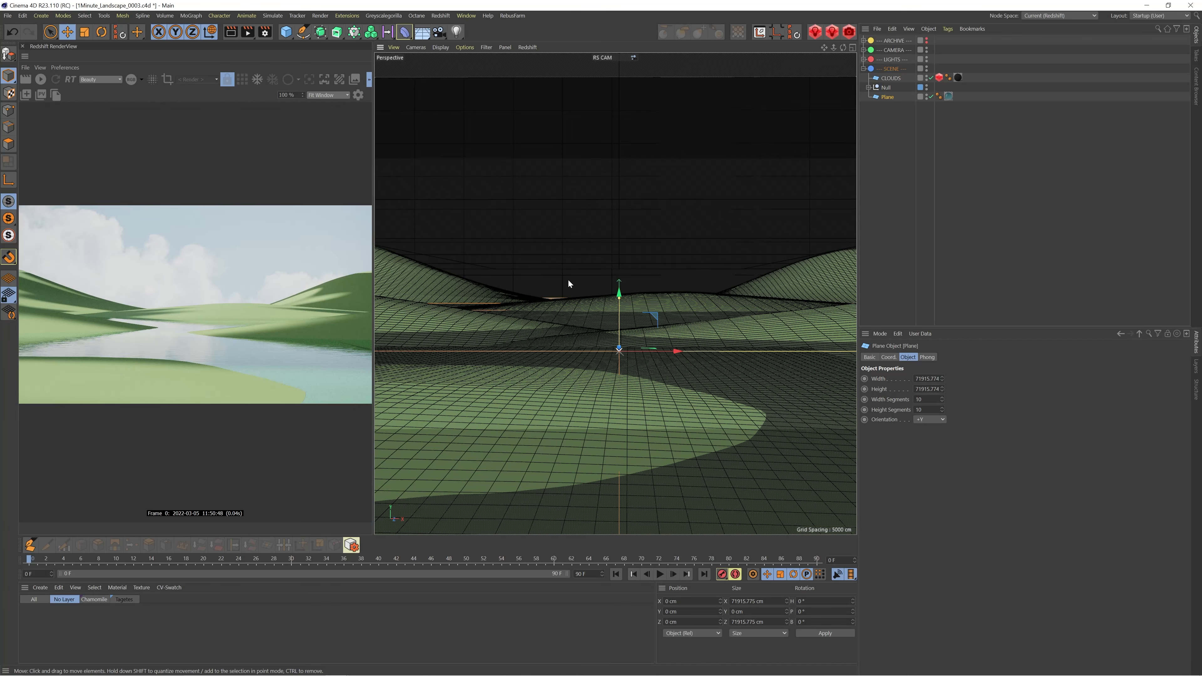
pyautogui.click(570, 288)
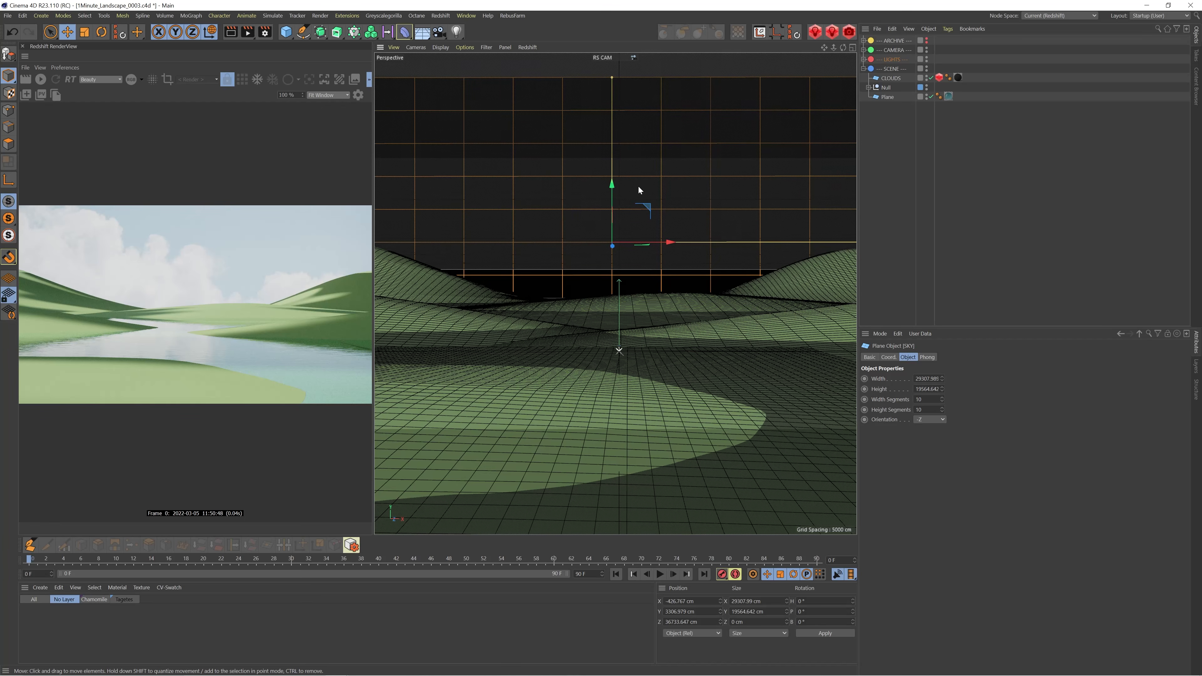
pyautogui.click(645, 180)
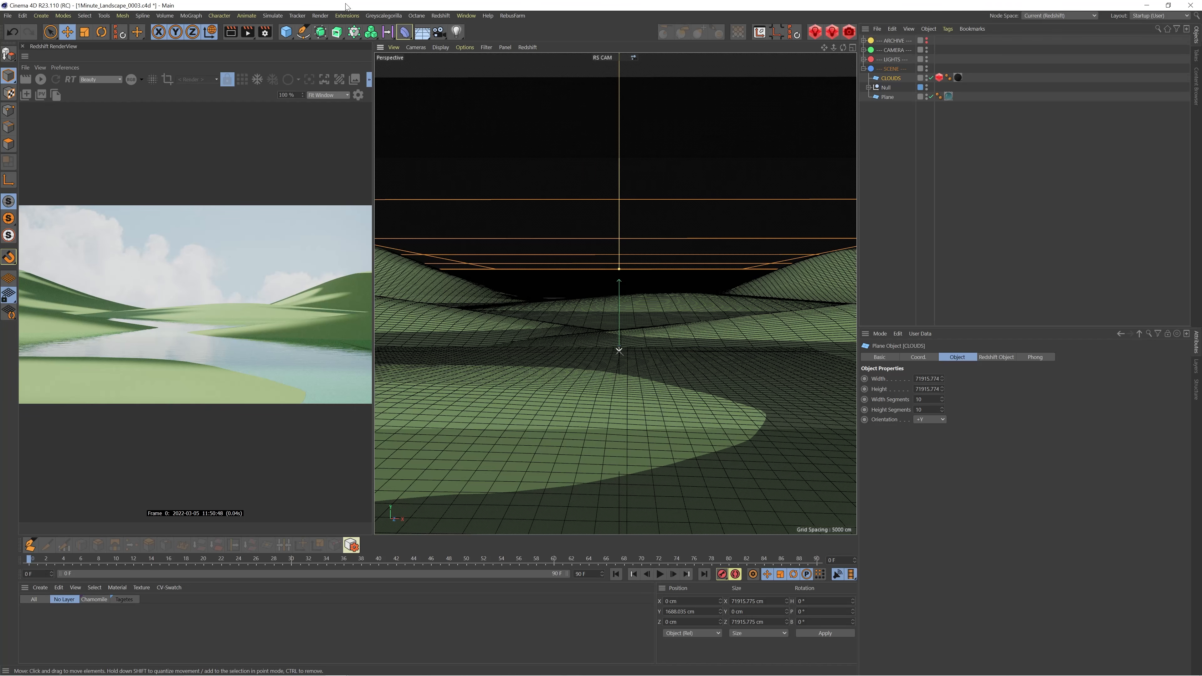
# Add a Forester MultiFlora object, place it above CLOUDS in the SCENE group, and load the Straight Cut Grass preset
pyautogui.click(347, 15)
pyautogui.moveTo(374, 236)
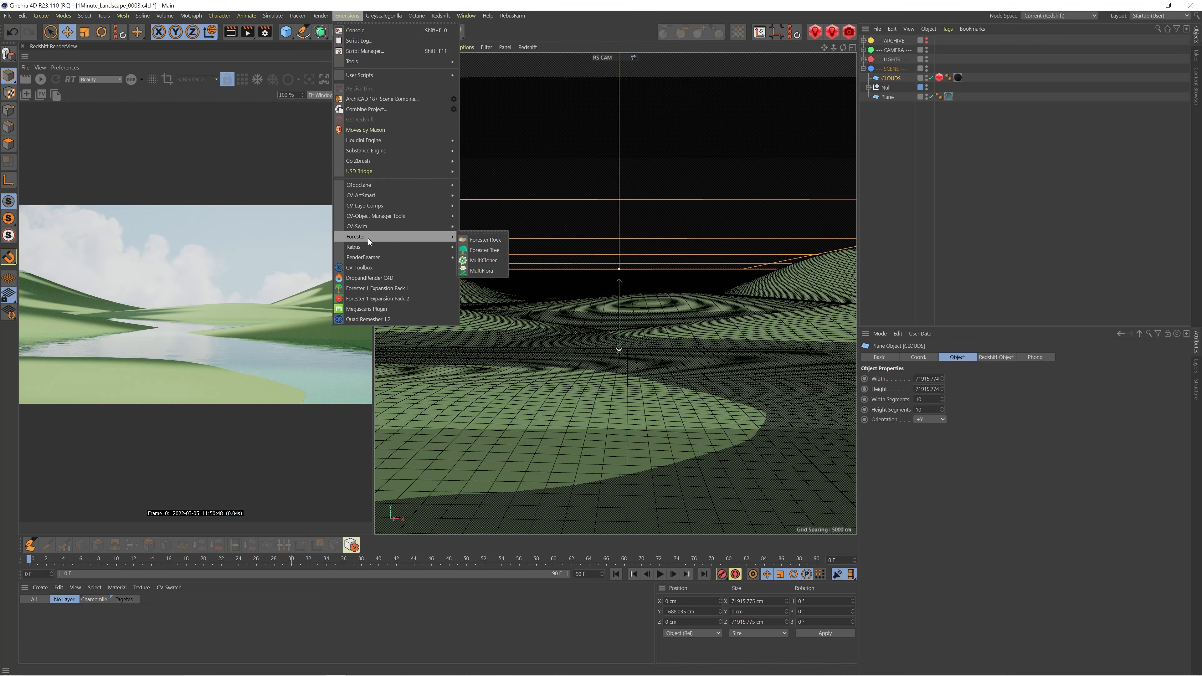
pyautogui.click(481, 271)
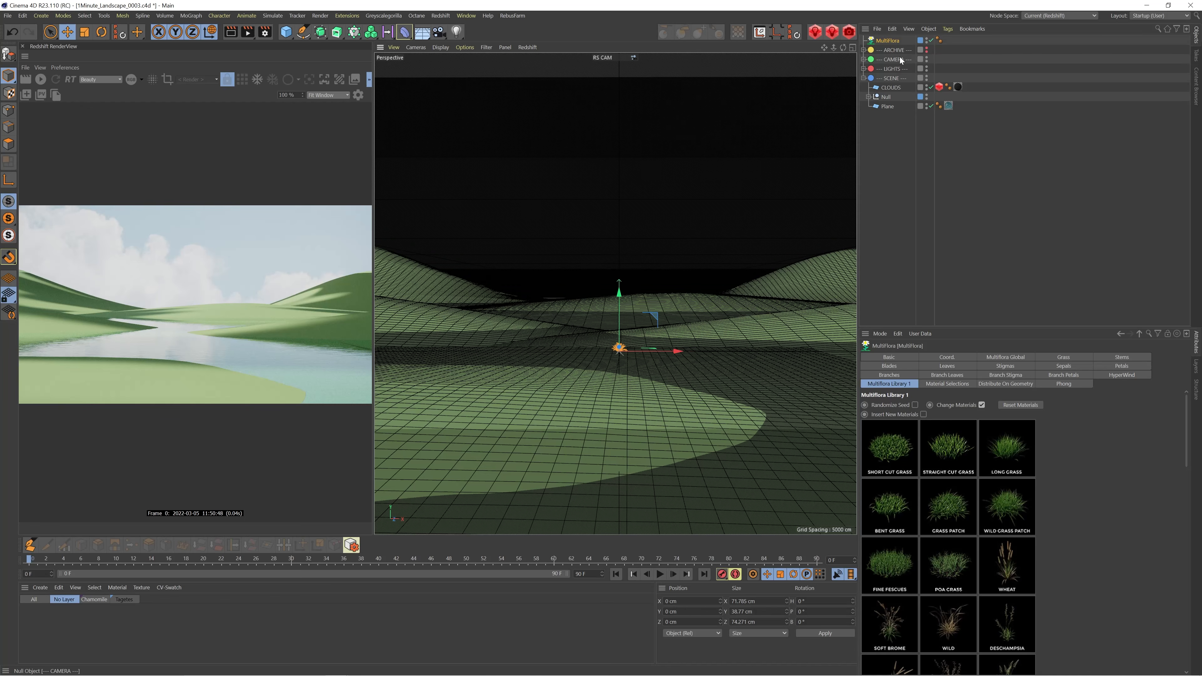
pyautogui.moveTo(888, 40); pyautogui.dragTo(895, 87)
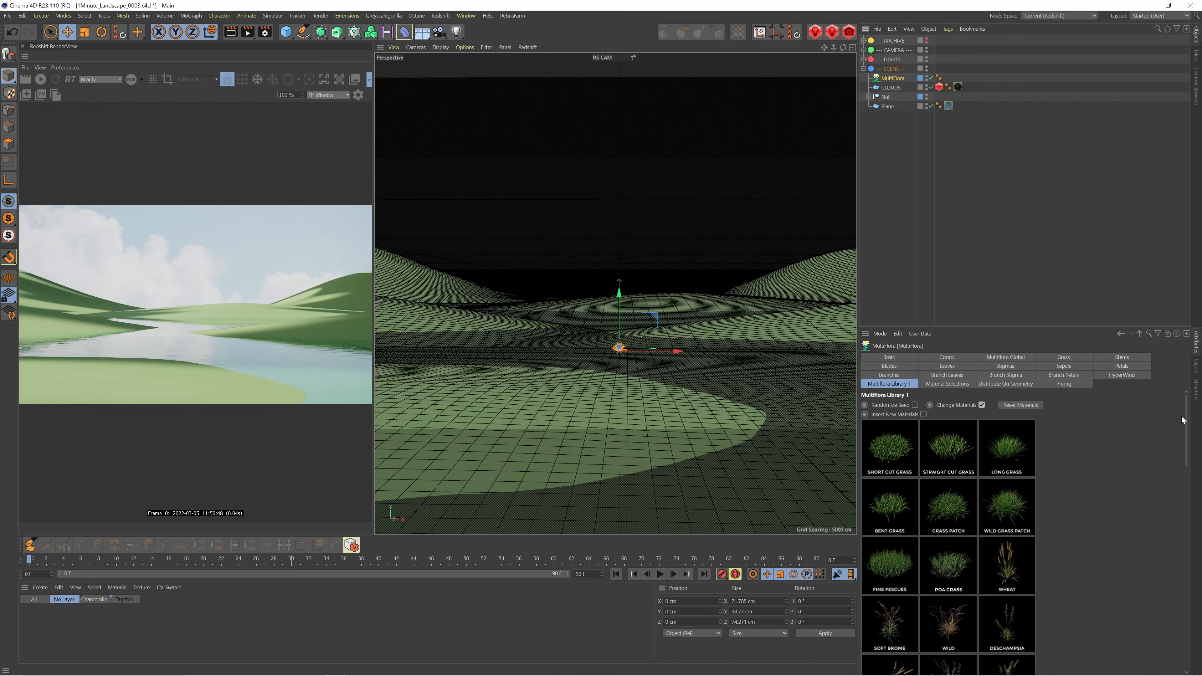
pyautogui.moveTo(1187, 420)
pyautogui.mouseDown()
pyautogui.moveTo(1192, 620)
pyautogui.moveTo(1192, 416)
pyautogui.mouseUp()
pyautogui.click(956, 445)
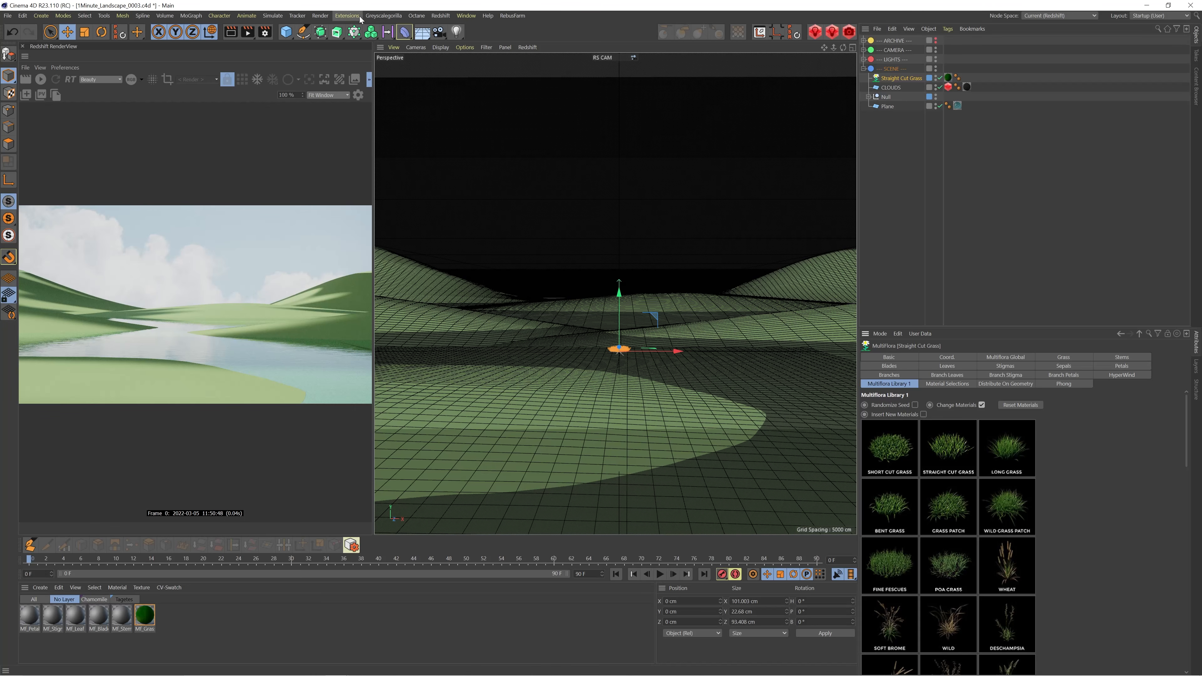
# Add a Forester MultiCloner with Straight Cut Grass as its child and set Landscape.6 as its distribution geometry
pyautogui.click(346, 15)
pyautogui.moveTo(399, 239)
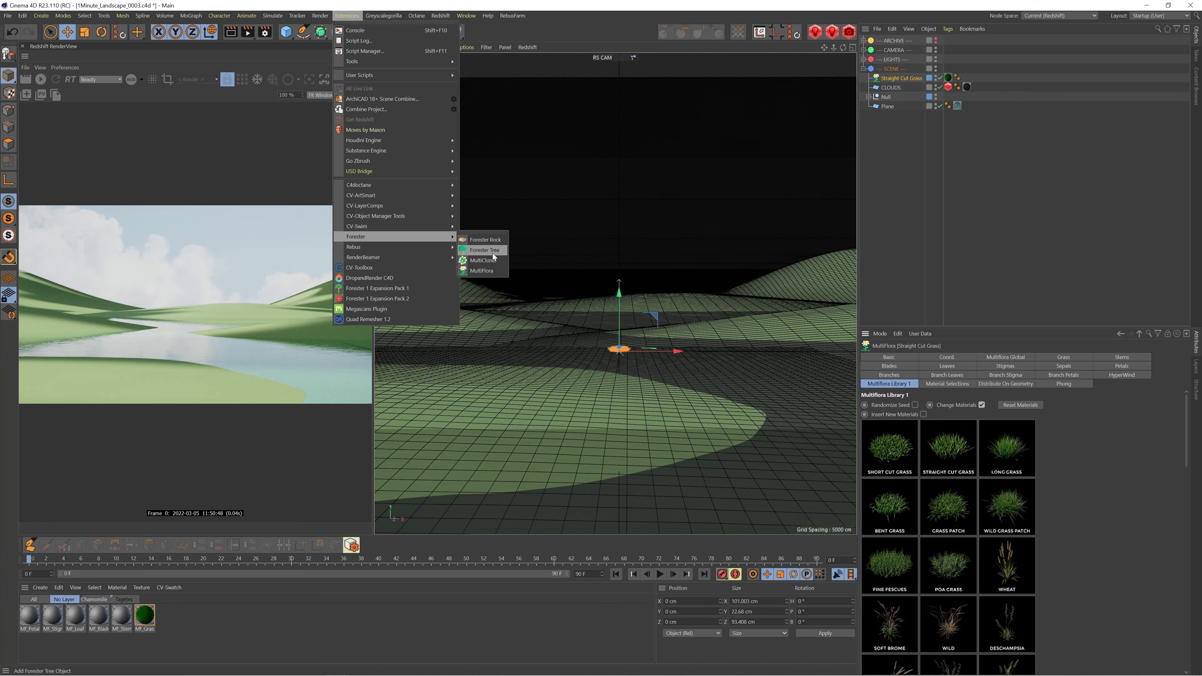
pyautogui.click(483, 261)
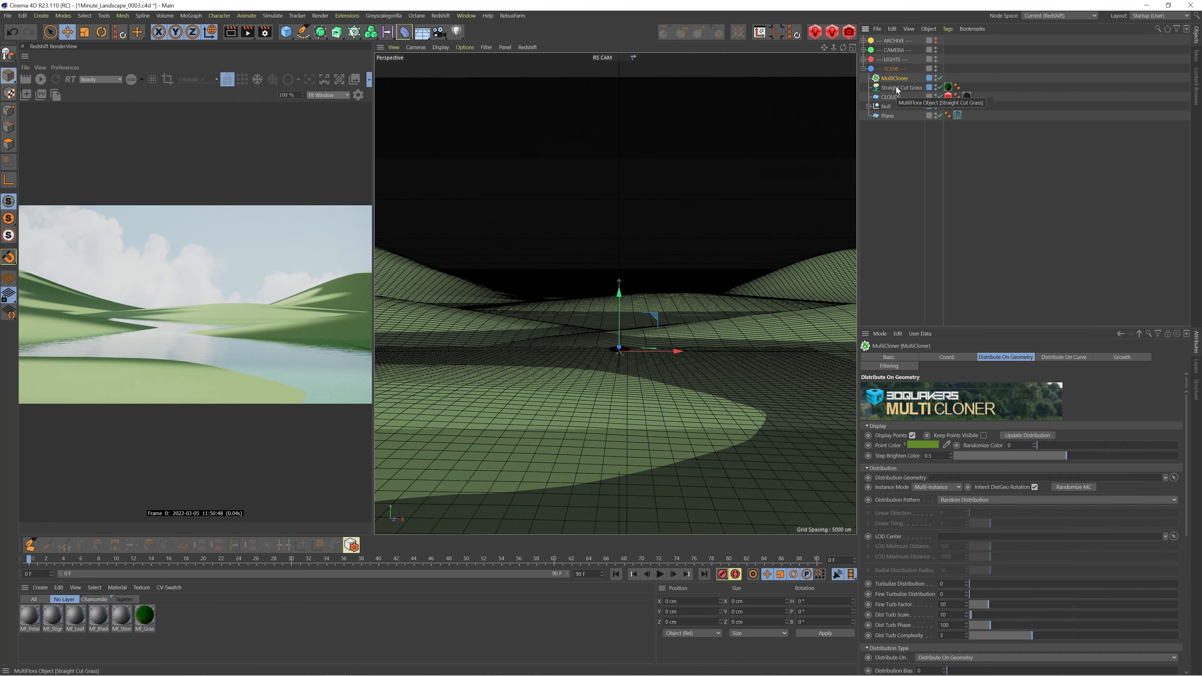
pyautogui.moveTo(897, 89); pyautogui.dragTo(901, 80)
pyautogui.click(898, 80)
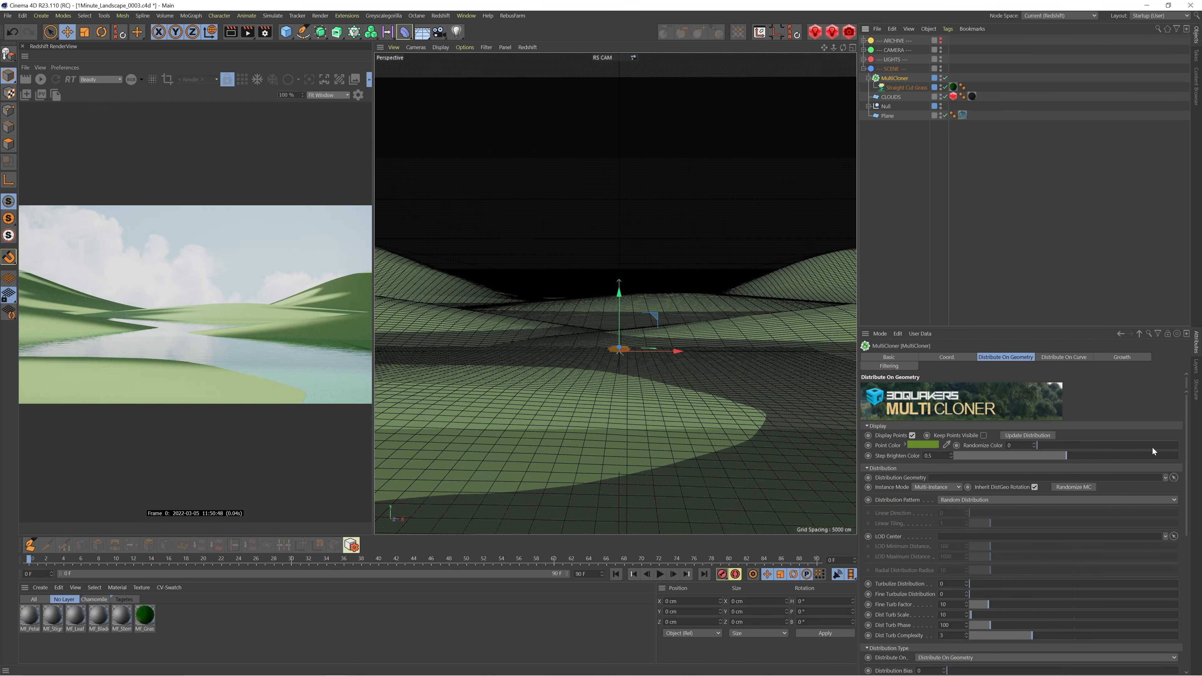
pyautogui.scroll(-1, 1186, 457)
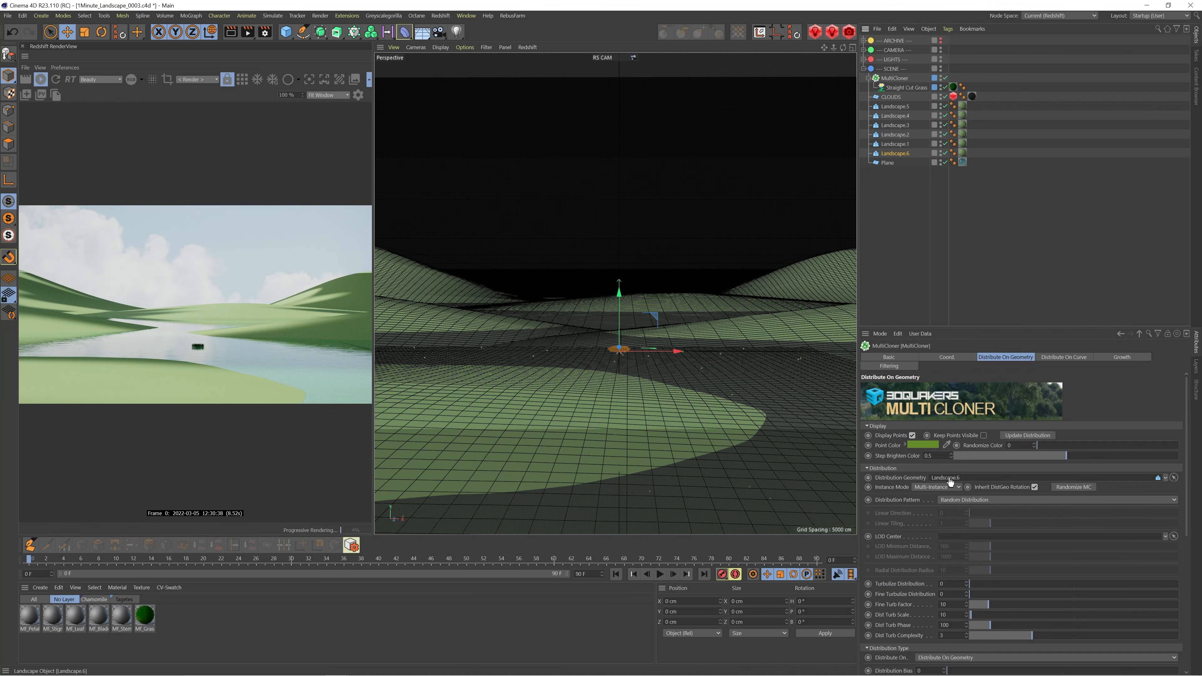
pyautogui.moveTo(950, 480); pyautogui.dragTo(950, 478)
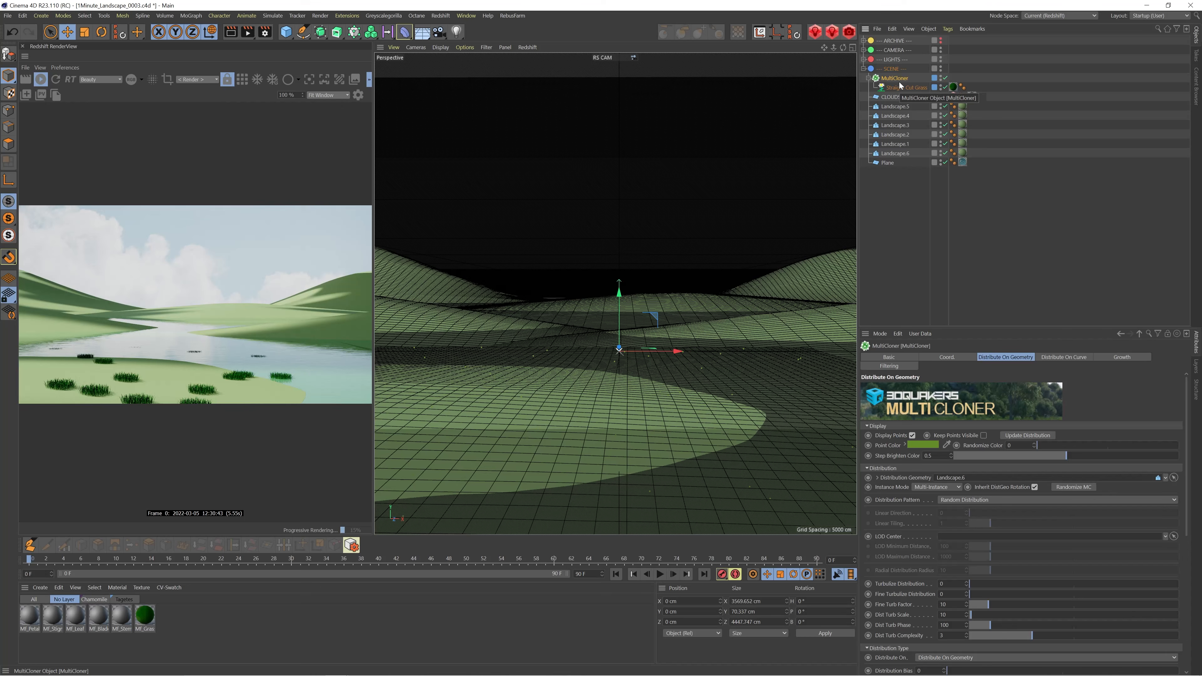
# Merge the six landscape objects into a single mesh and set it as the MultiCloner's distribution geometry
pyautogui.click(892, 107)
pyautogui.keyDown('shift'); pyautogui.click(889, 153); pyautogui.keyUp('shift')
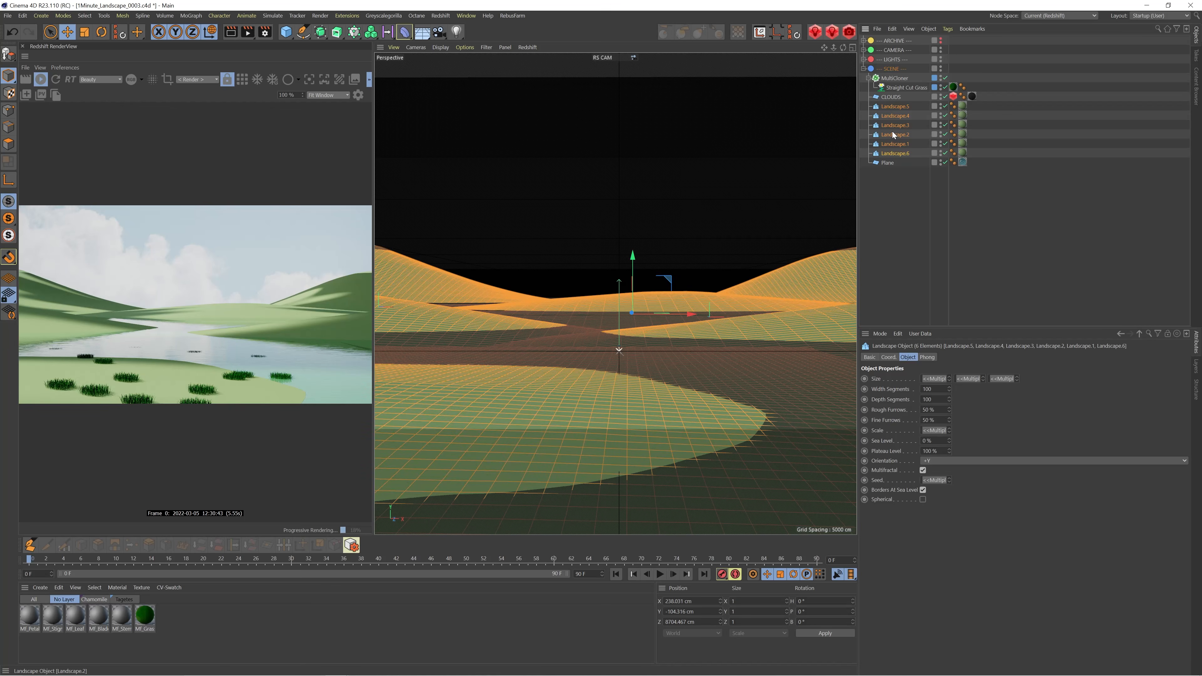
pyautogui.rightClick(892, 132)
pyautogui.click(935, 456)
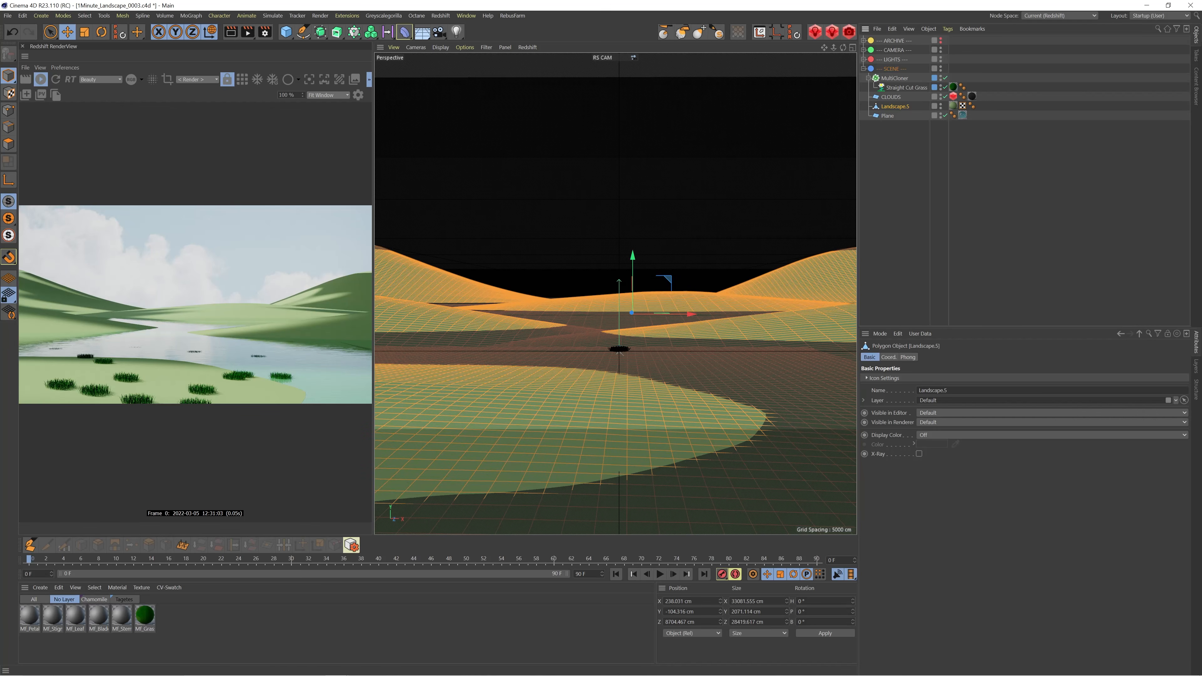
pyautogui.click(894, 79)
pyautogui.moveTo(894, 107); pyautogui.dragTo(966, 478)
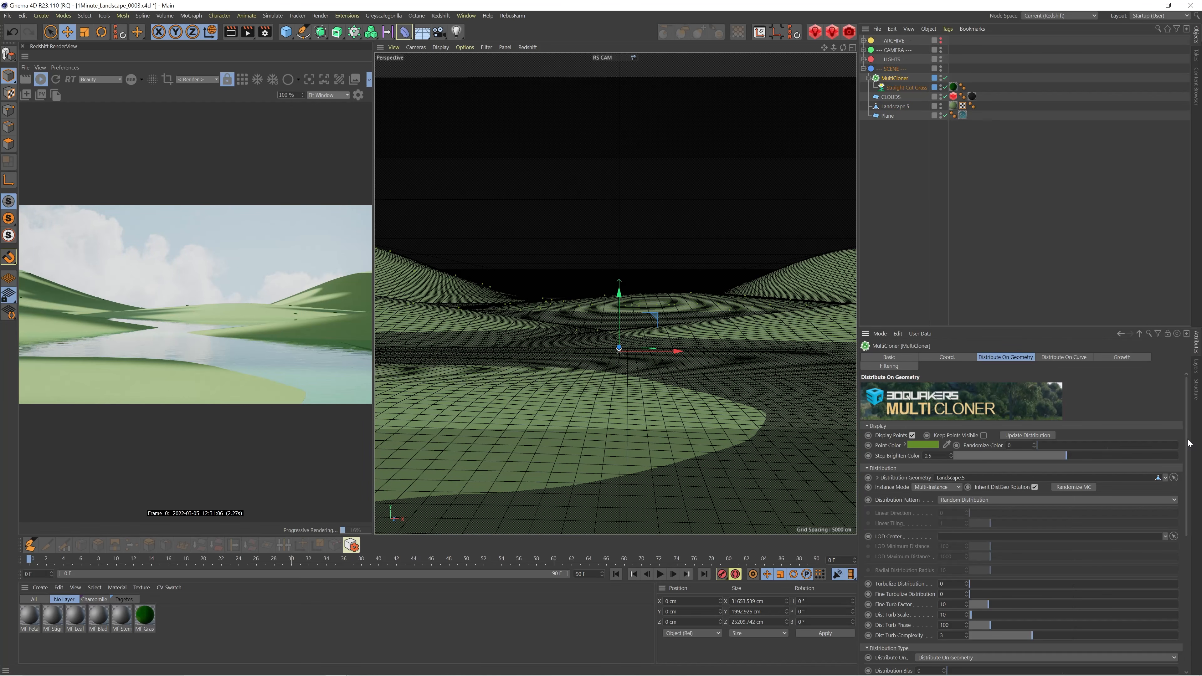
# Raise the MultiCloner's clone count to 100000 and set the clone size to 0.5
pyautogui.moveTo(1189, 442); pyautogui.dragTo(1200, 547)
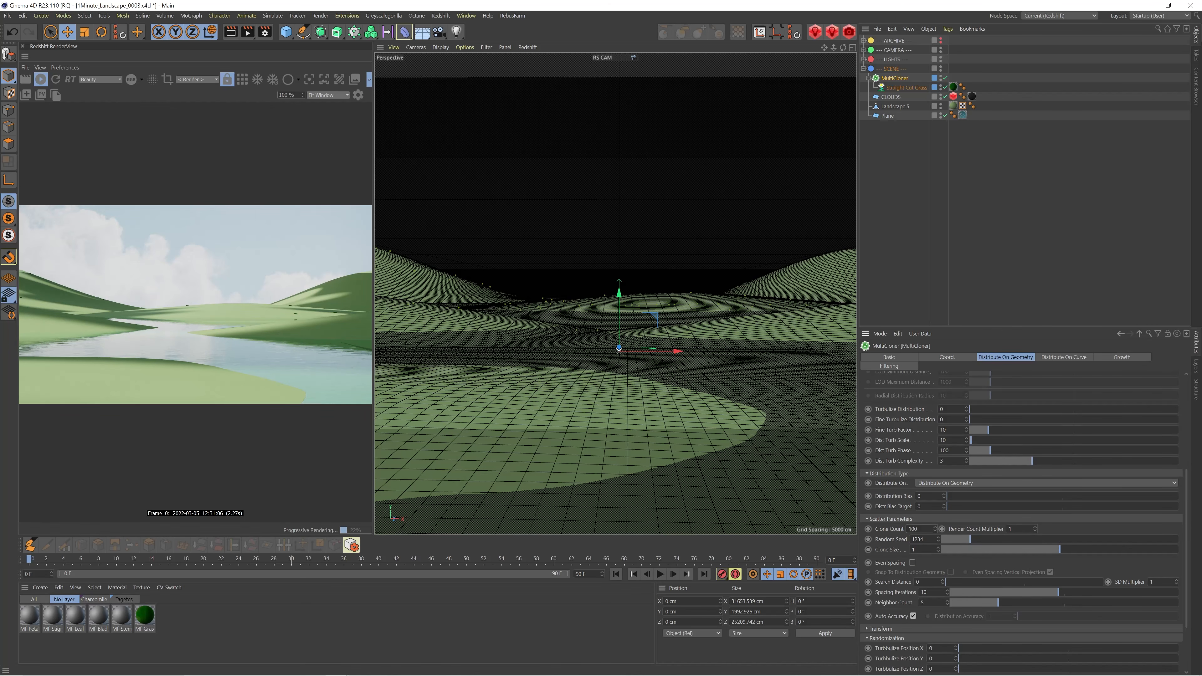
pyautogui.press('Return')
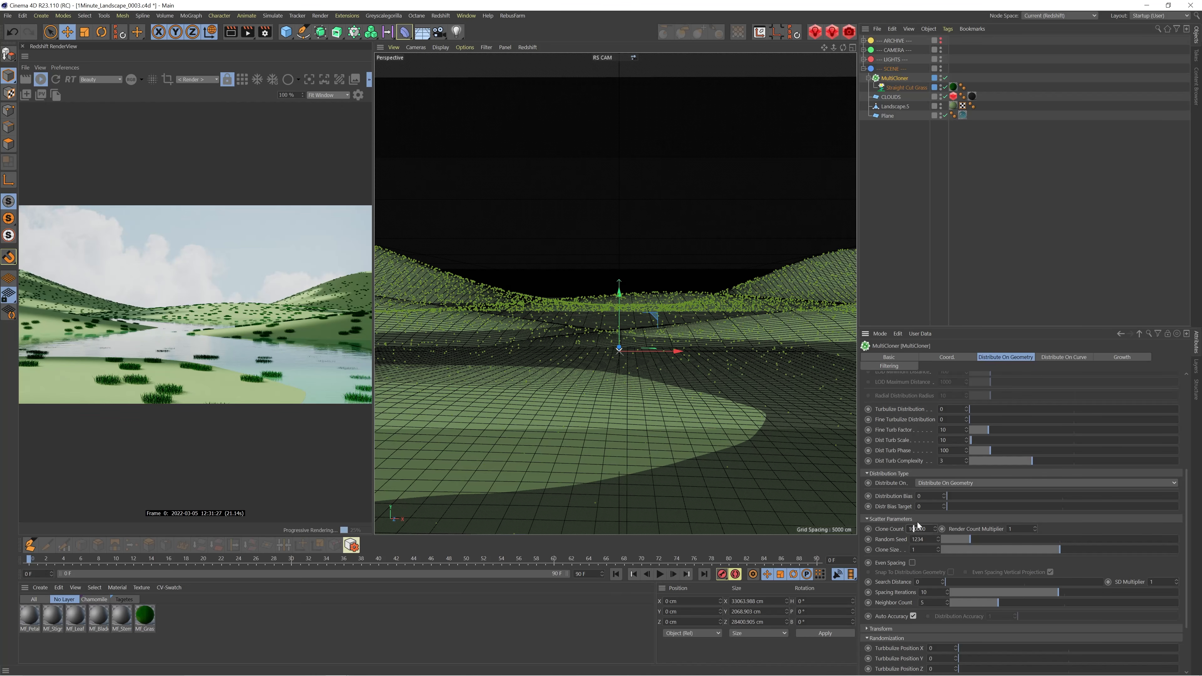
pyautogui.press('Return')
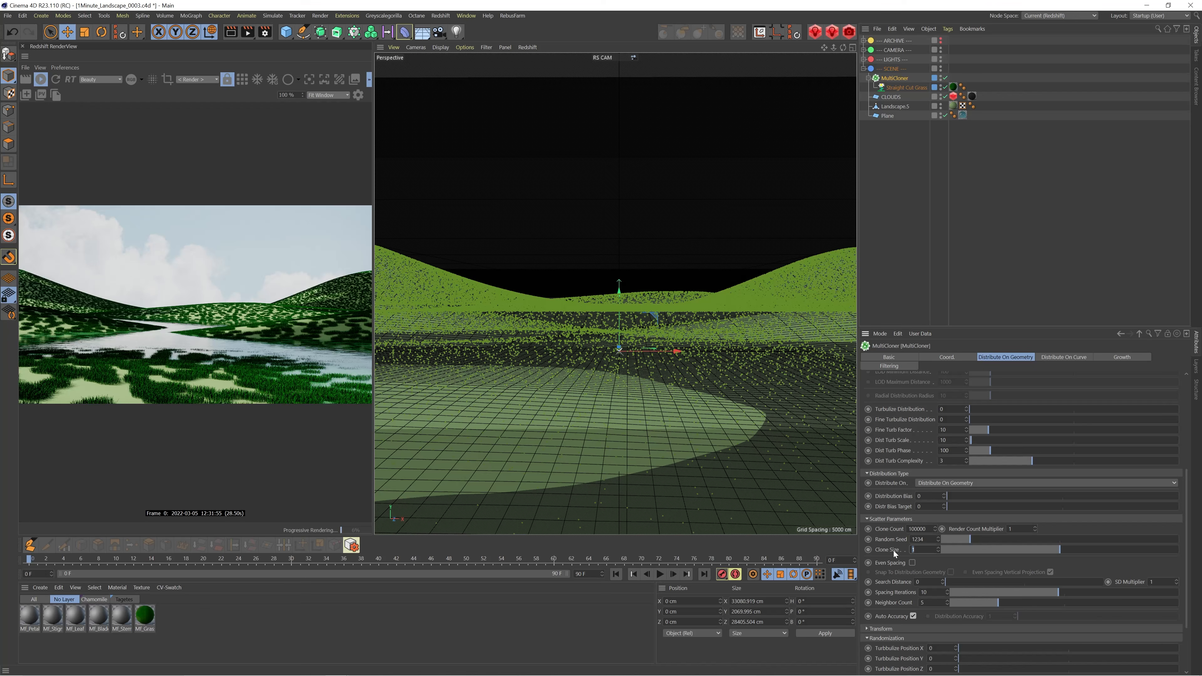
pyautogui.write('0.5')
pyautogui.press('Return')
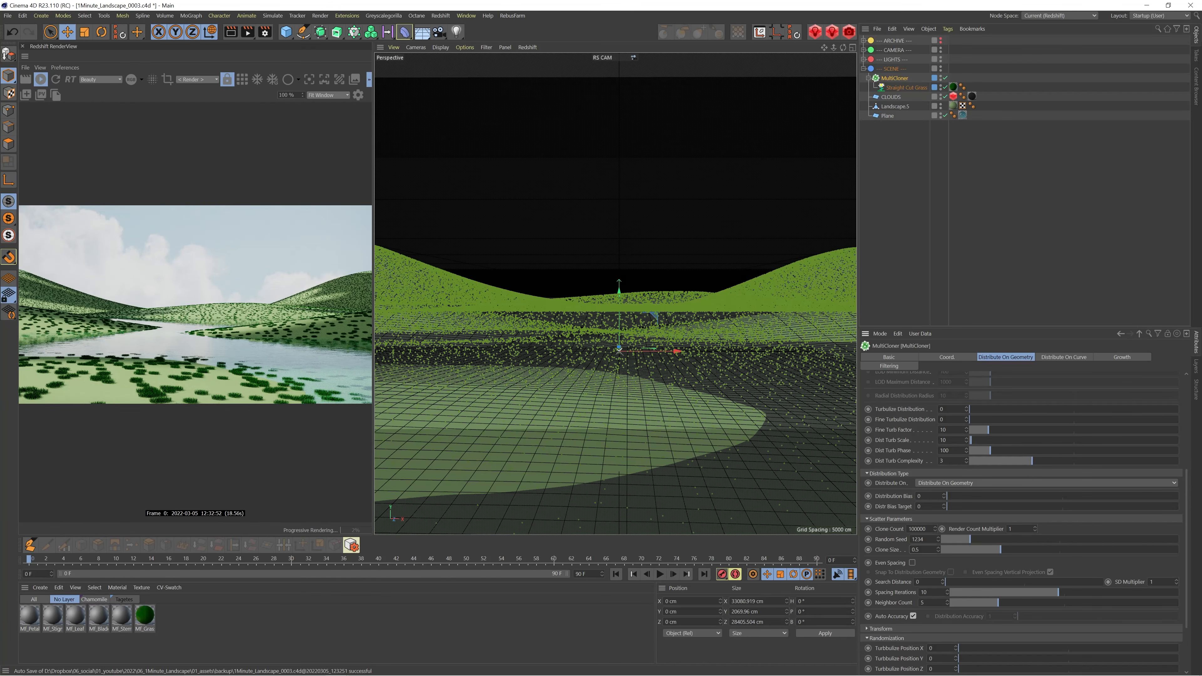
pyautogui.click(912, 549)
# Enable Filter By Height for the MultiCloner, try a height of 300, and set it to 103
pyautogui.click(898, 365)
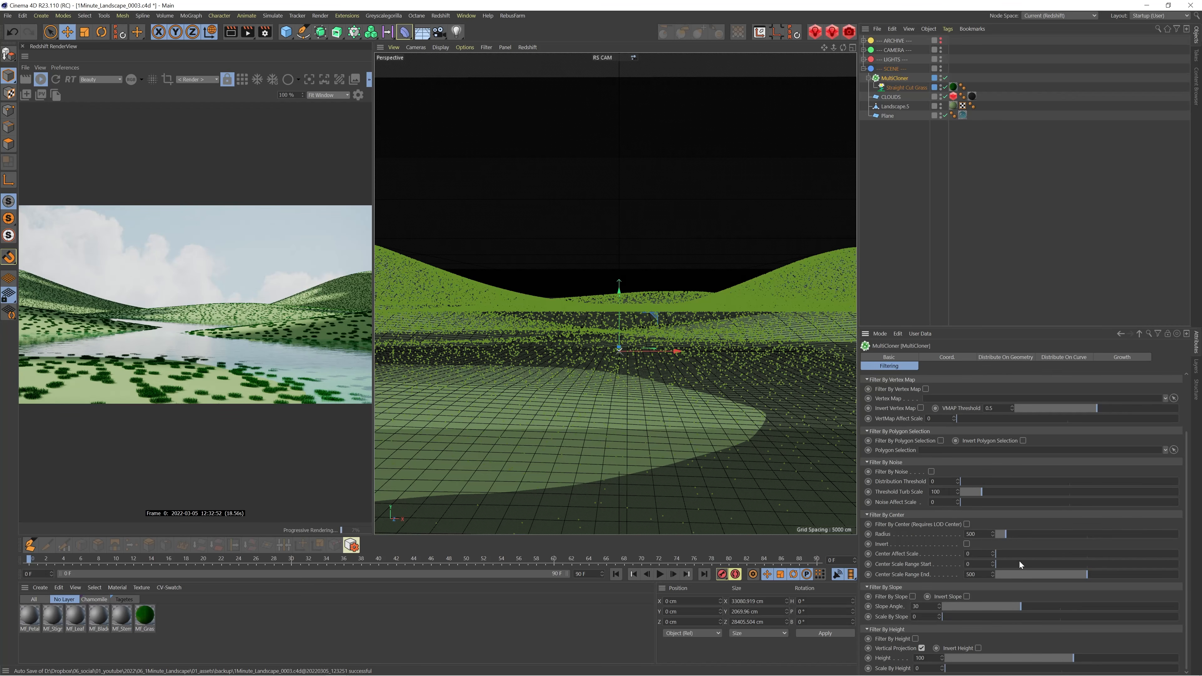
pyautogui.moveTo(1187, 499); pyautogui.dragTo(1160, 533)
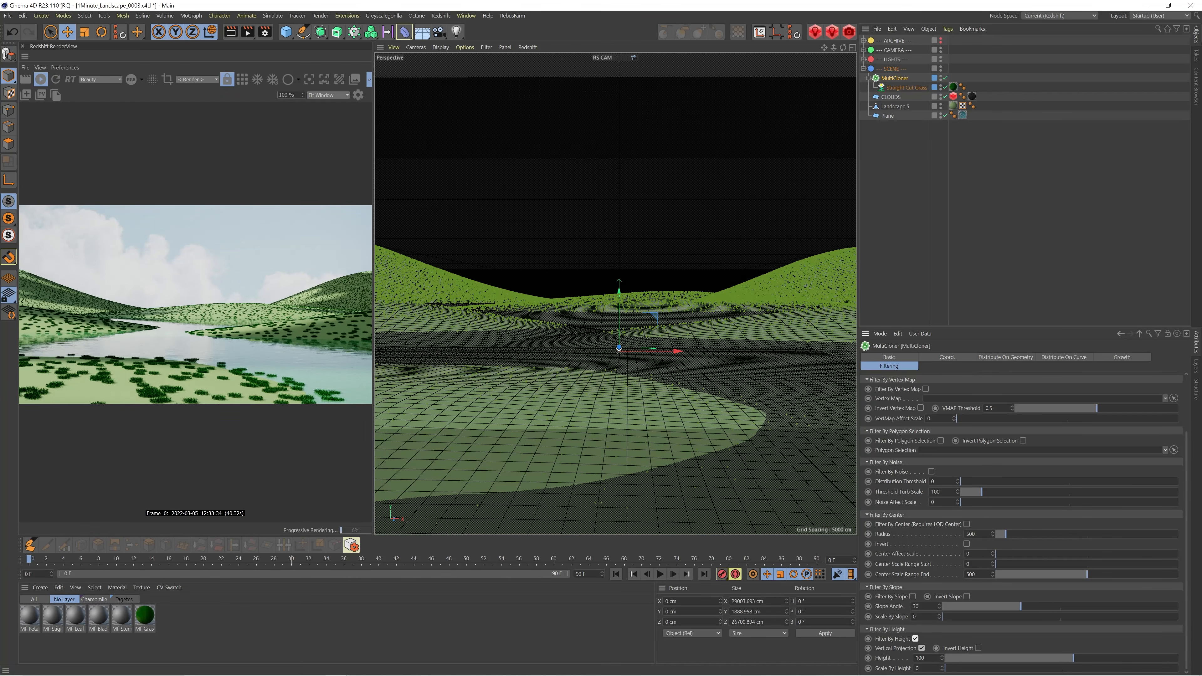
pyautogui.moveTo(921, 658); pyautogui.dragTo(903, 661)
pyautogui.write('3')
pyautogui.press('Return')
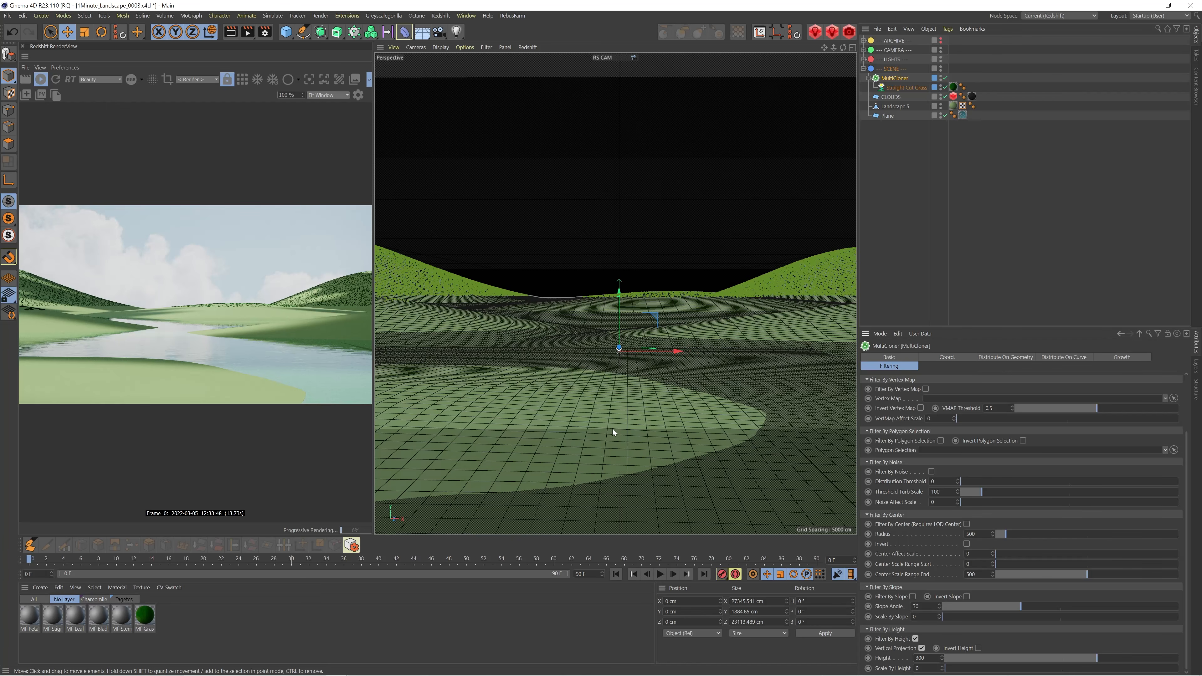
pyautogui.write('1')
pyautogui.press('Return')
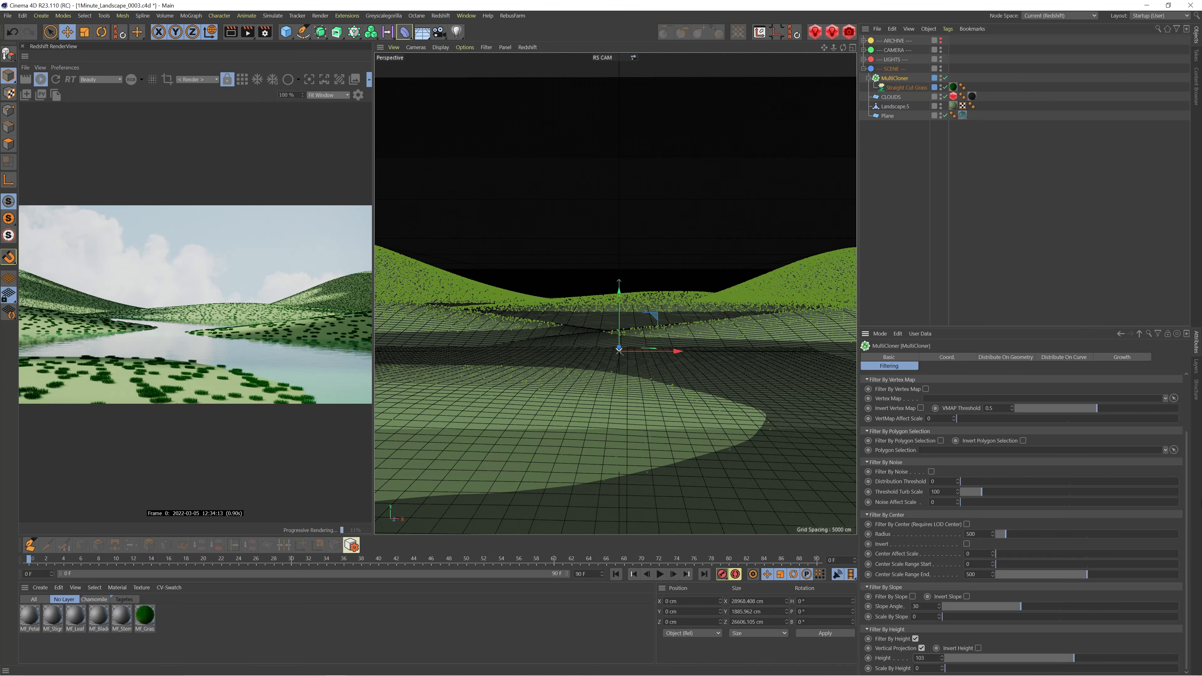
# Review the MultiCloner's filtering options and compare the scene with the reference landscape image in Photos
pyautogui.scroll(2, 1189, 467)
pyautogui.scroll(1, 1189, 467)
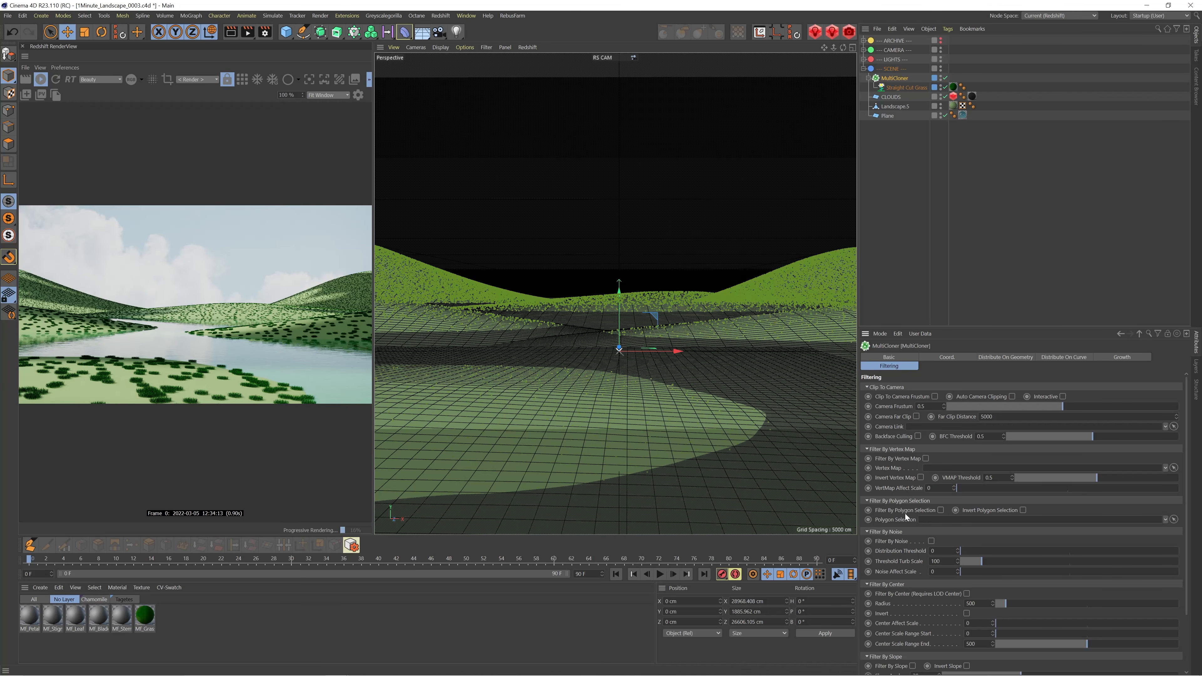
pyautogui.click(854, 668)
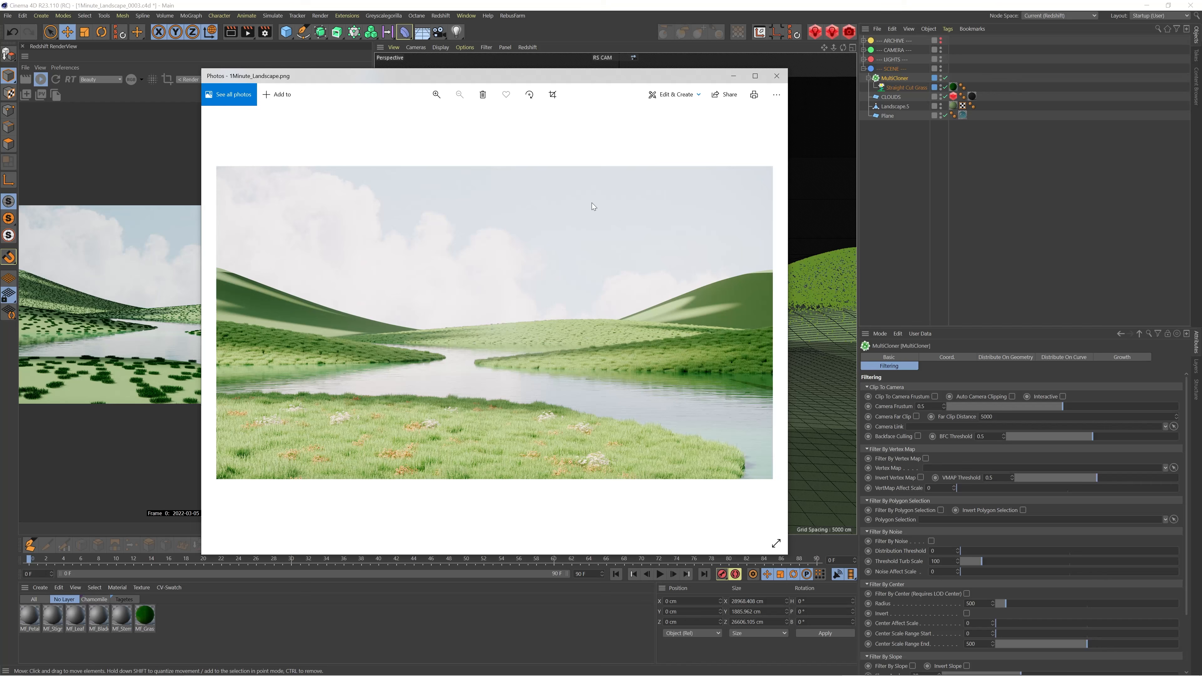
pyautogui.click(728, 76)
pyautogui.scroll(-3, 960, 541)
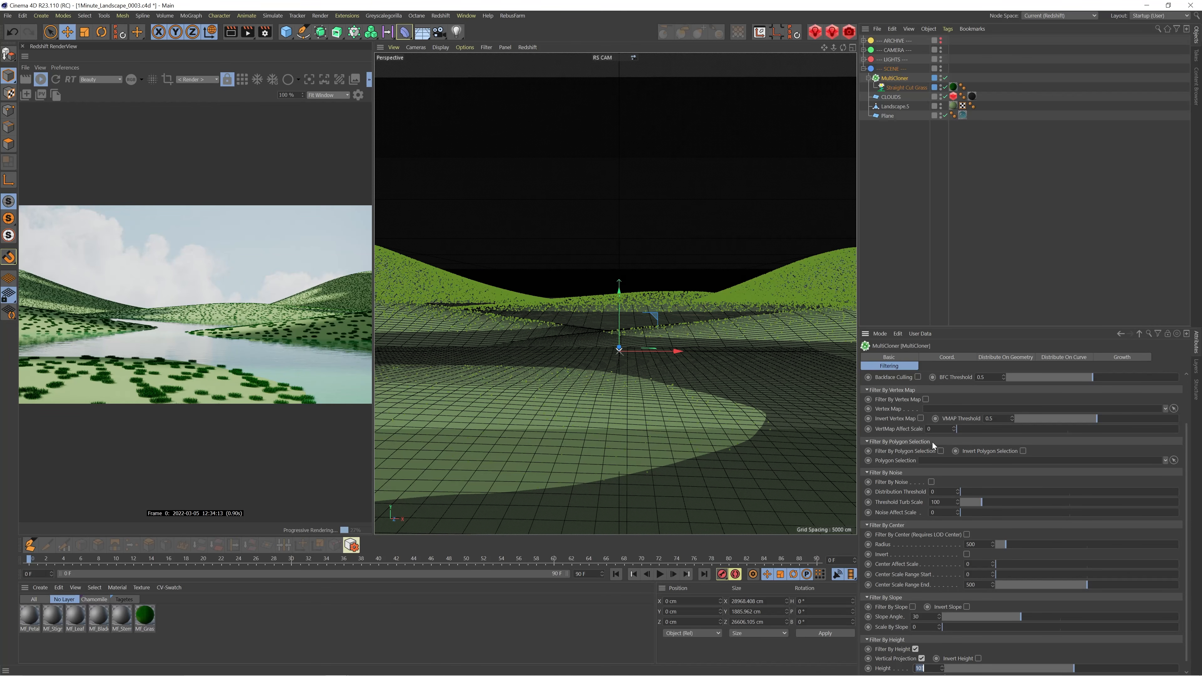
# In Polygon mode, select all connected polygons of the rear left and rear right hills on the merged landscape
pyautogui.click(899, 107)
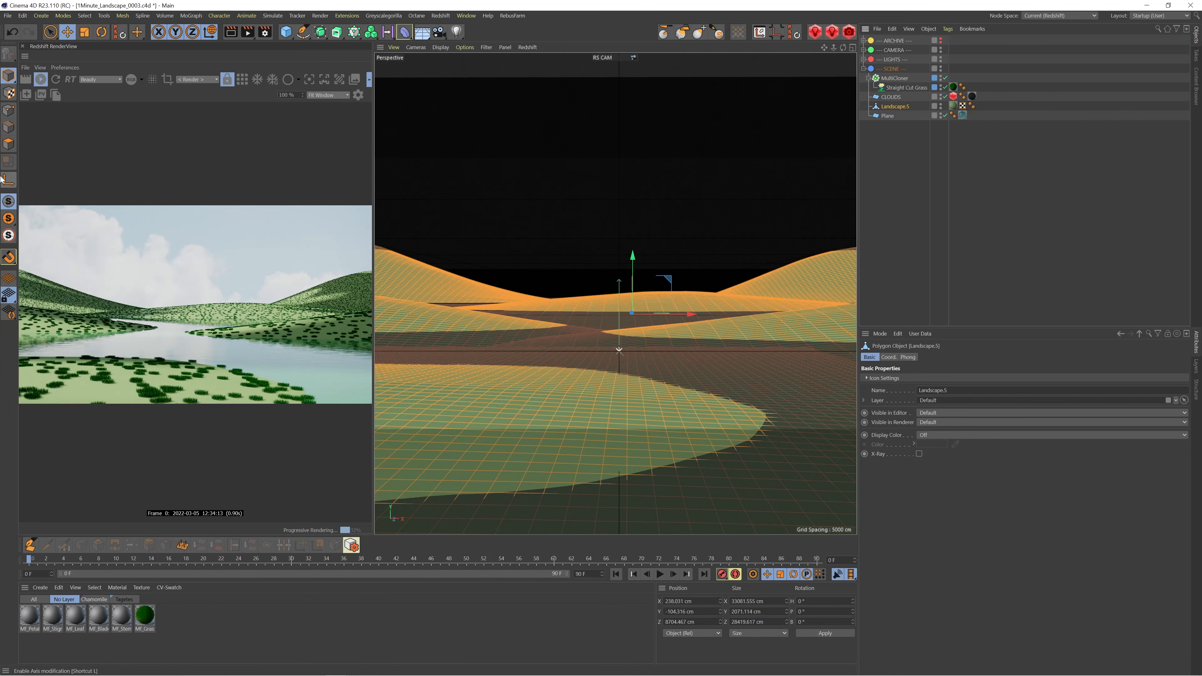
pyautogui.click(8, 143)
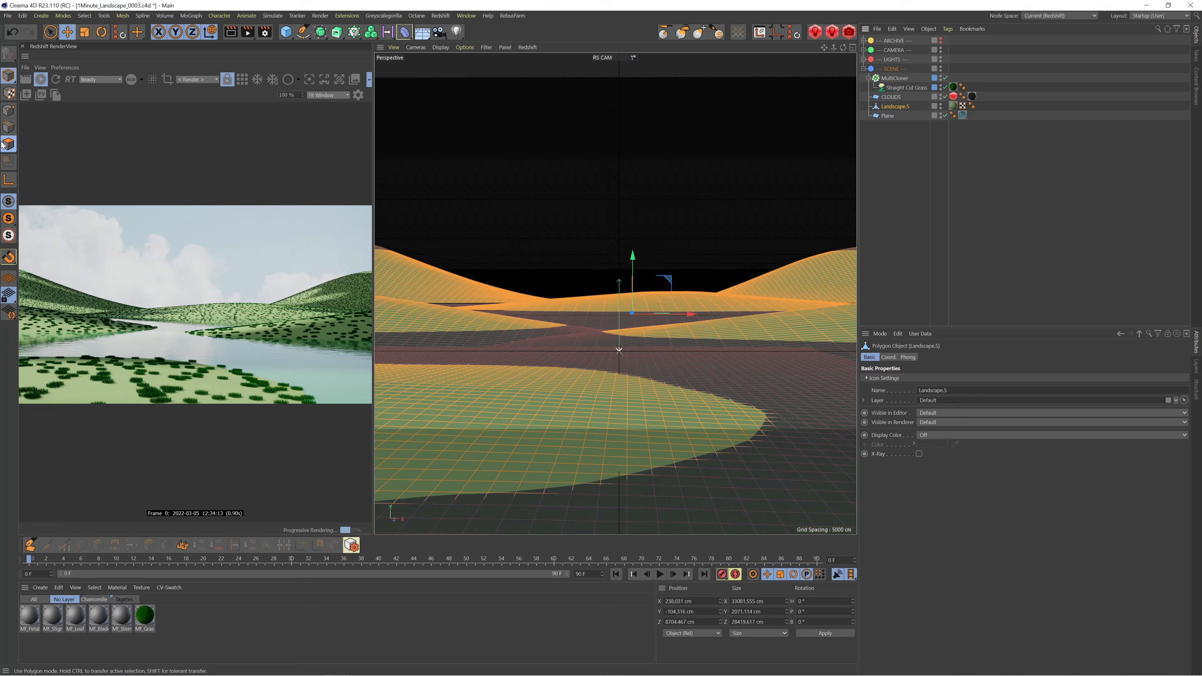
pyautogui.click(66, 32)
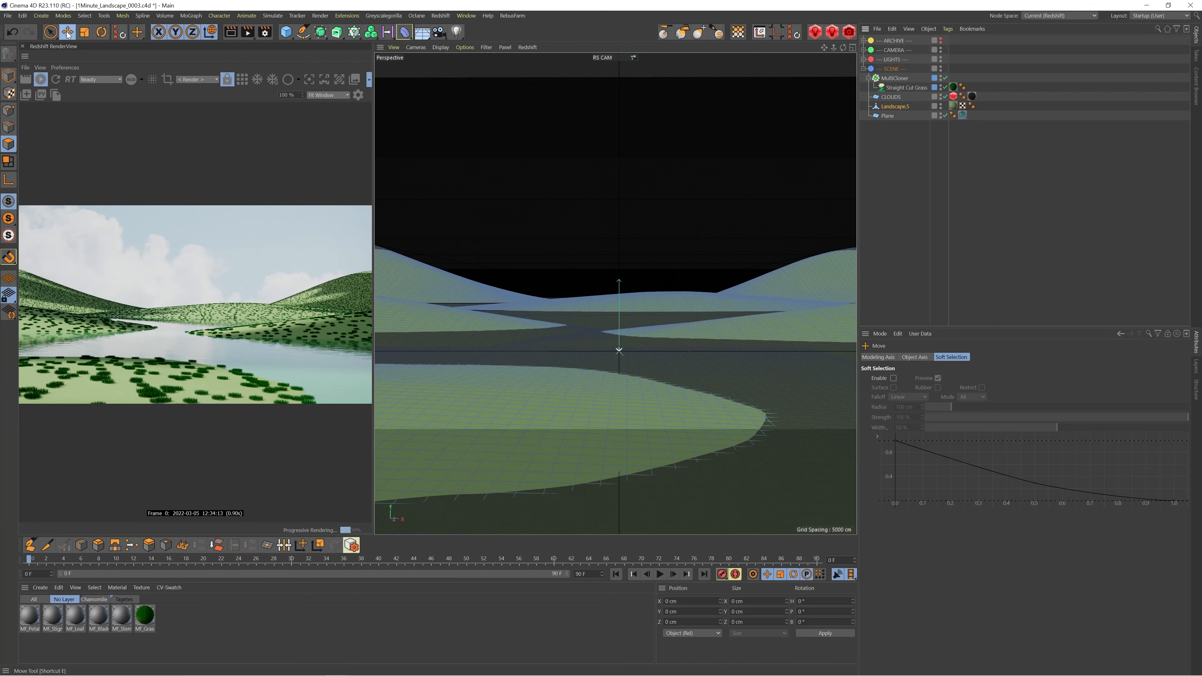
pyautogui.click(411, 273)
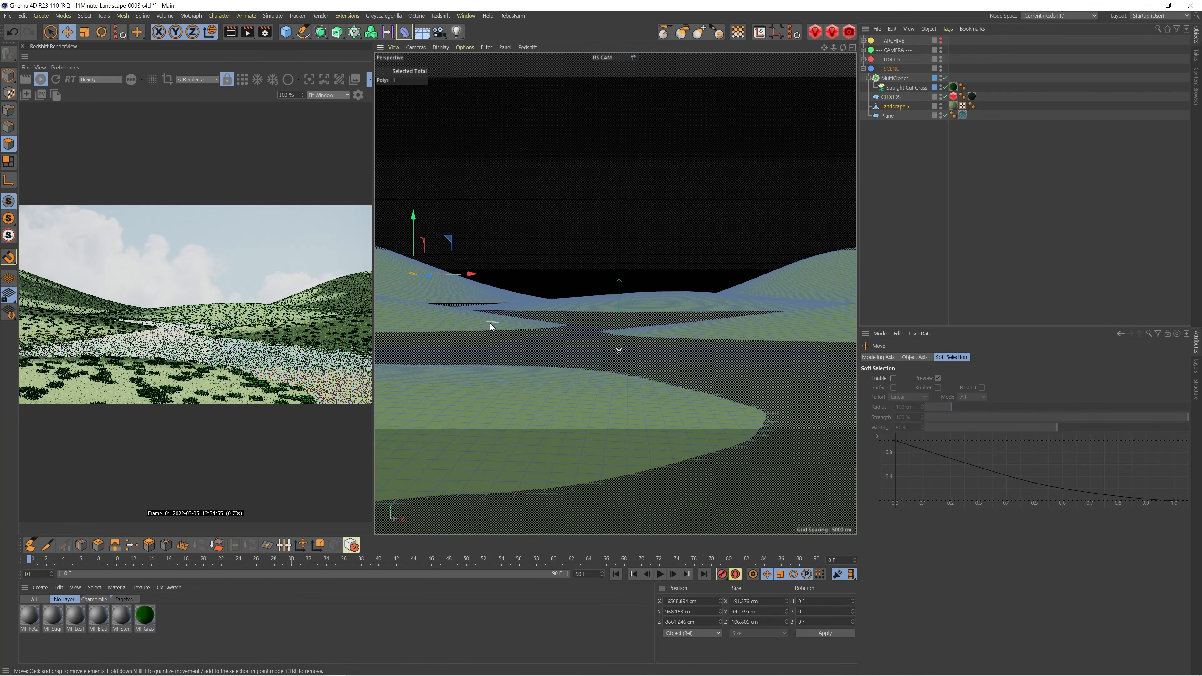
pyautogui.doubleClick(416, 282)
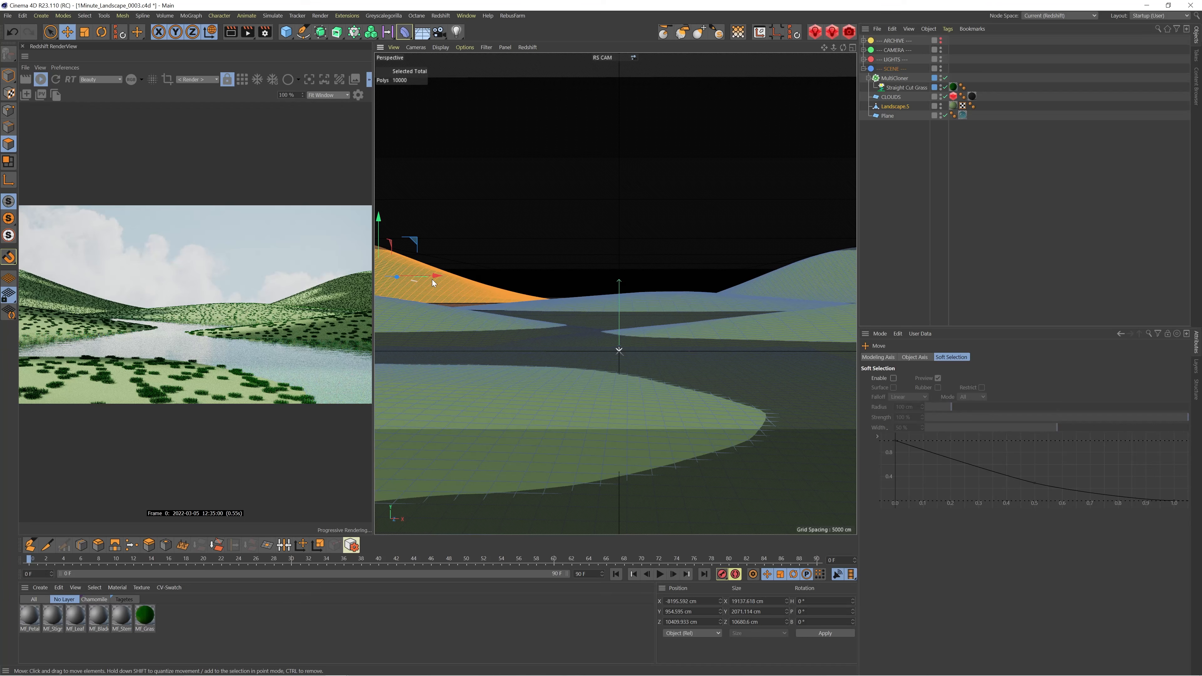
pyautogui.keyDown('shift'); pyautogui.click(823, 273); pyautogui.keyUp('shift')
pyautogui.press('u')
pyautogui.press('w')
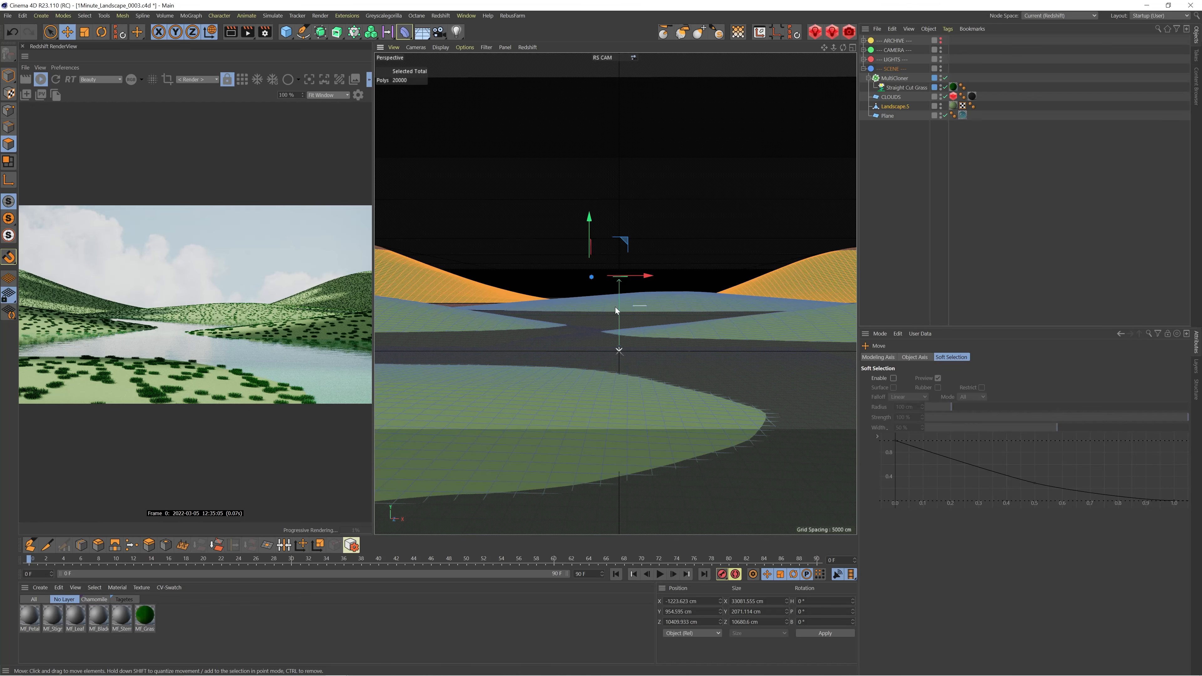
# Store the selected rear hill polygons as a Polygon Selection tag on the landscape object
pyautogui.press('v')
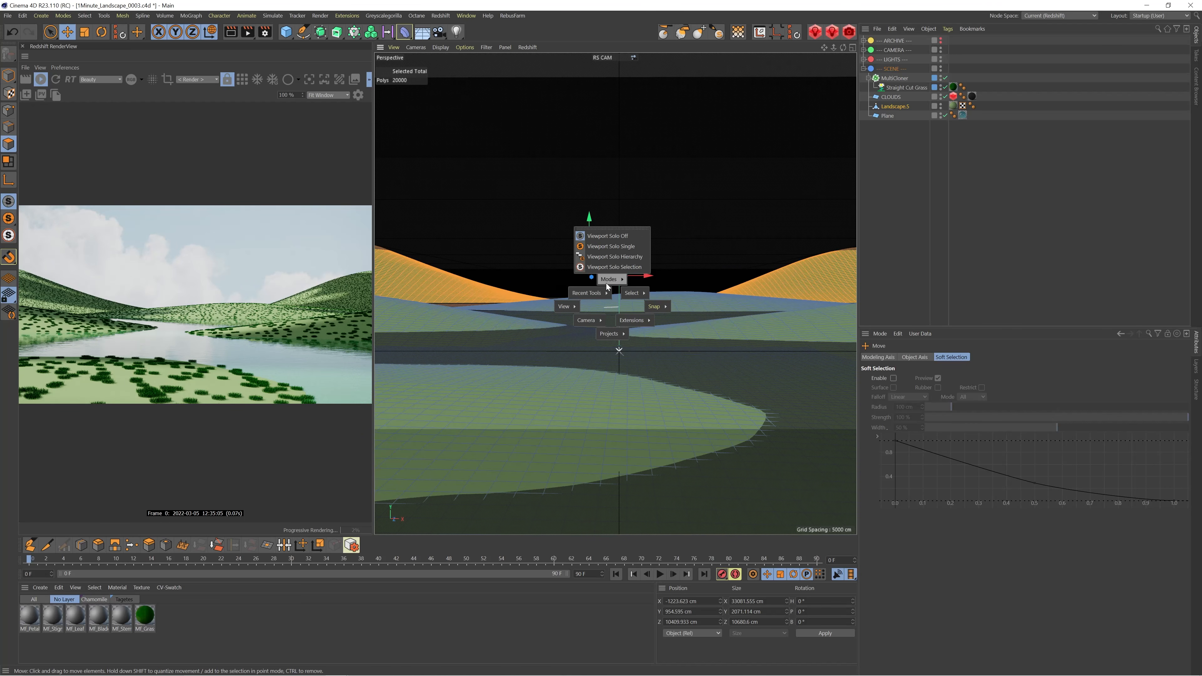
pyautogui.moveTo(636, 294)
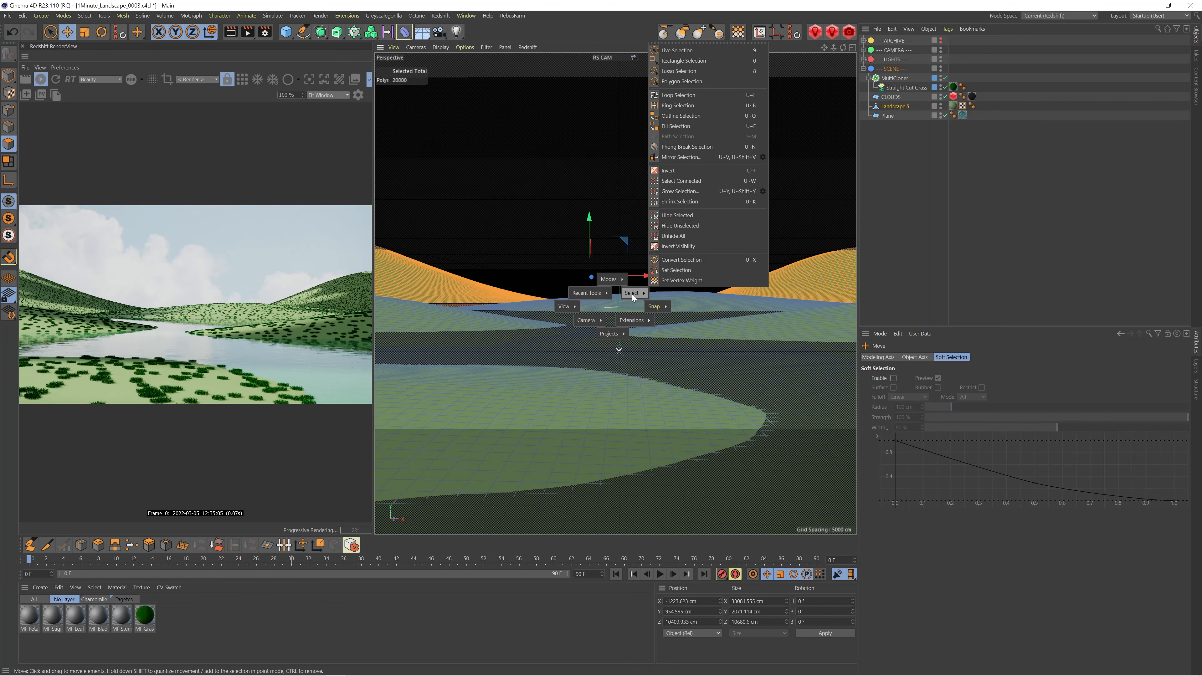
pyautogui.click(676, 270)
pyautogui.press('v')
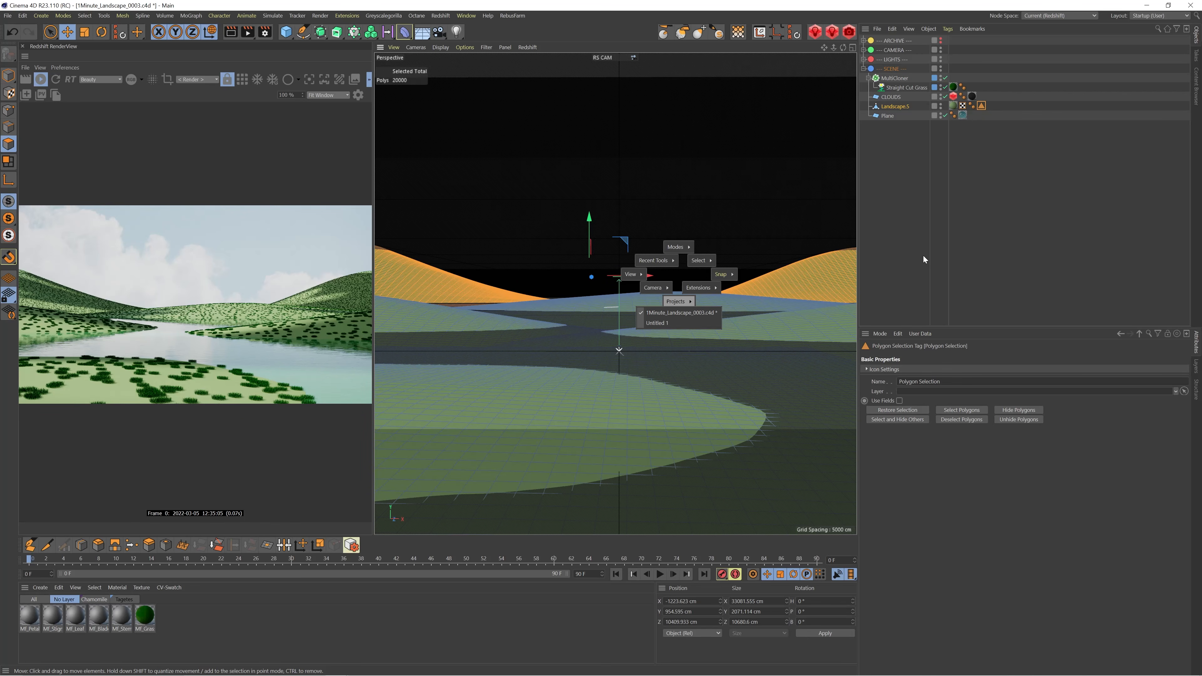
pyautogui.click(899, 86)
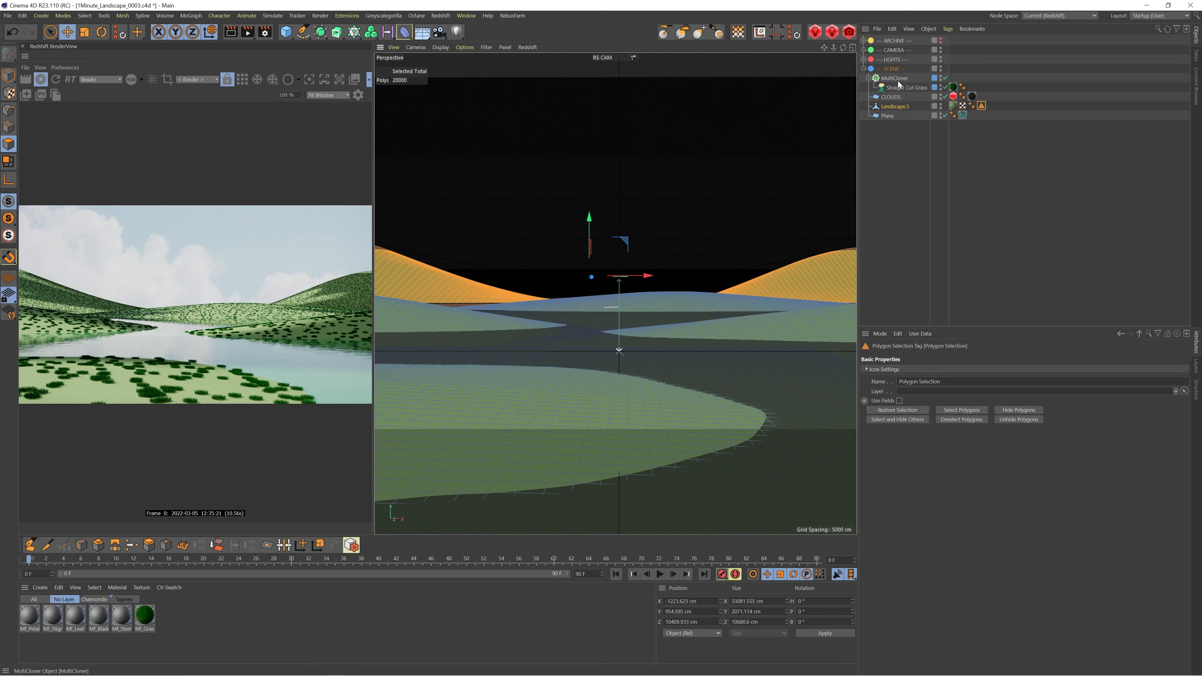
# Filter the MultiCloner by the landscape's Polygon Selection tag and invert the polygon selection to keep grass off the rear hills
pyautogui.click(895, 78)
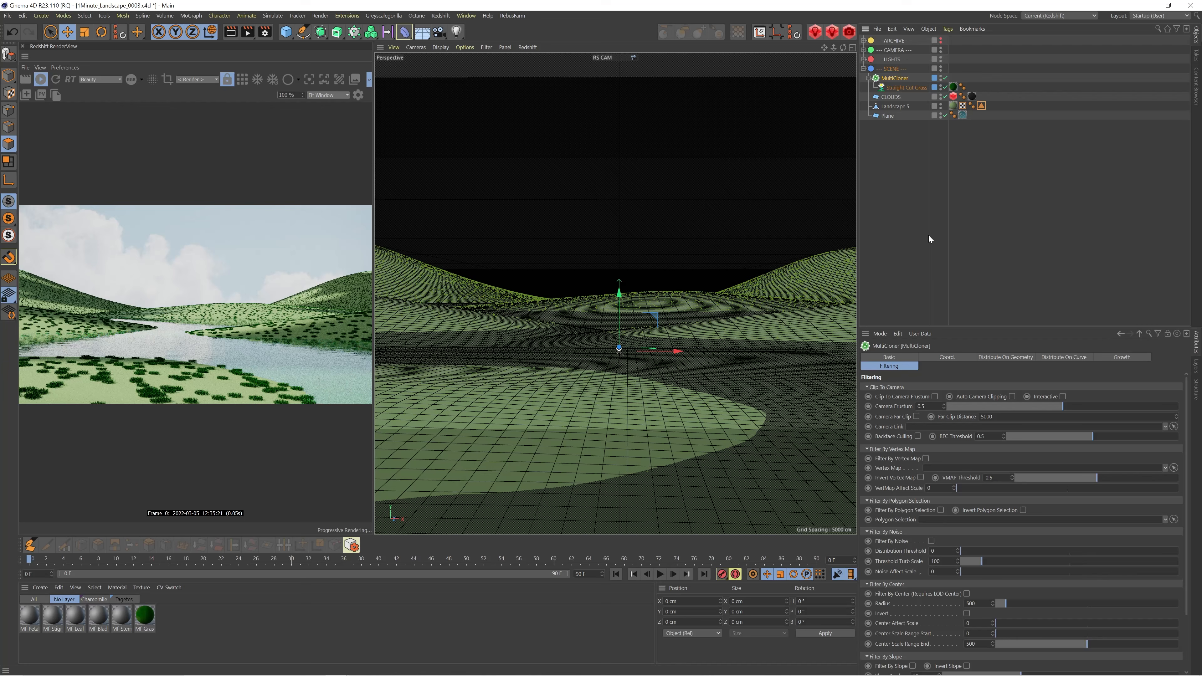
pyautogui.moveTo(945, 369); pyautogui.dragTo(930, 522)
pyautogui.click(941, 510)
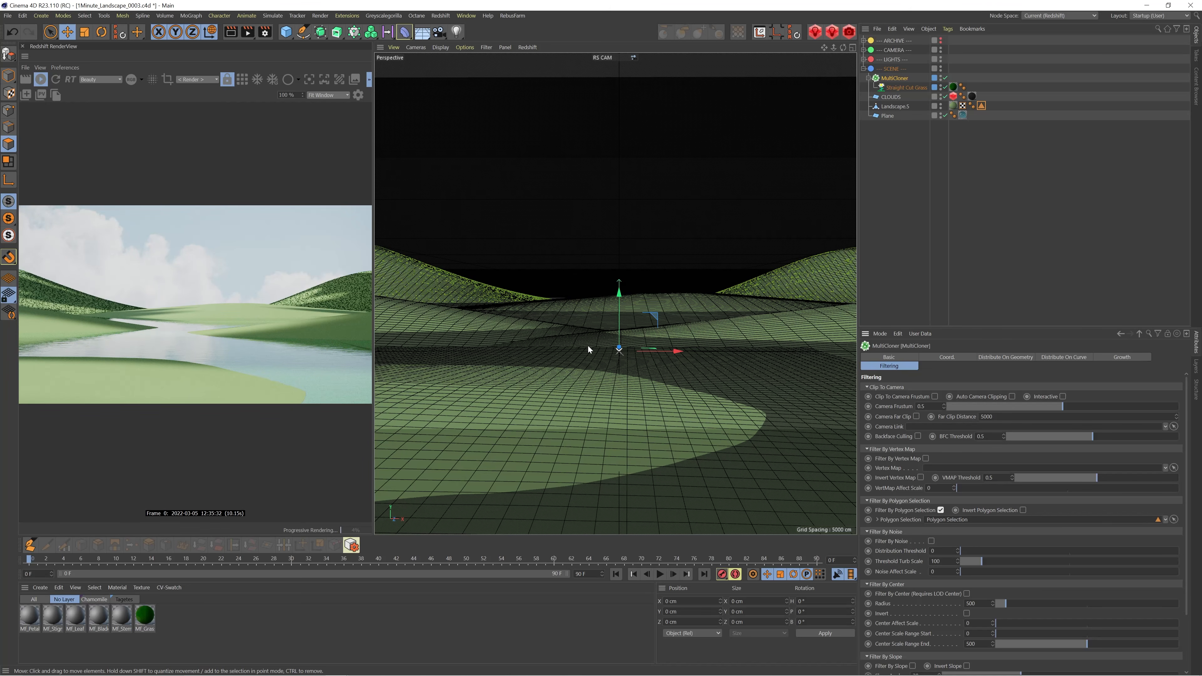
pyautogui.click(1022, 509)
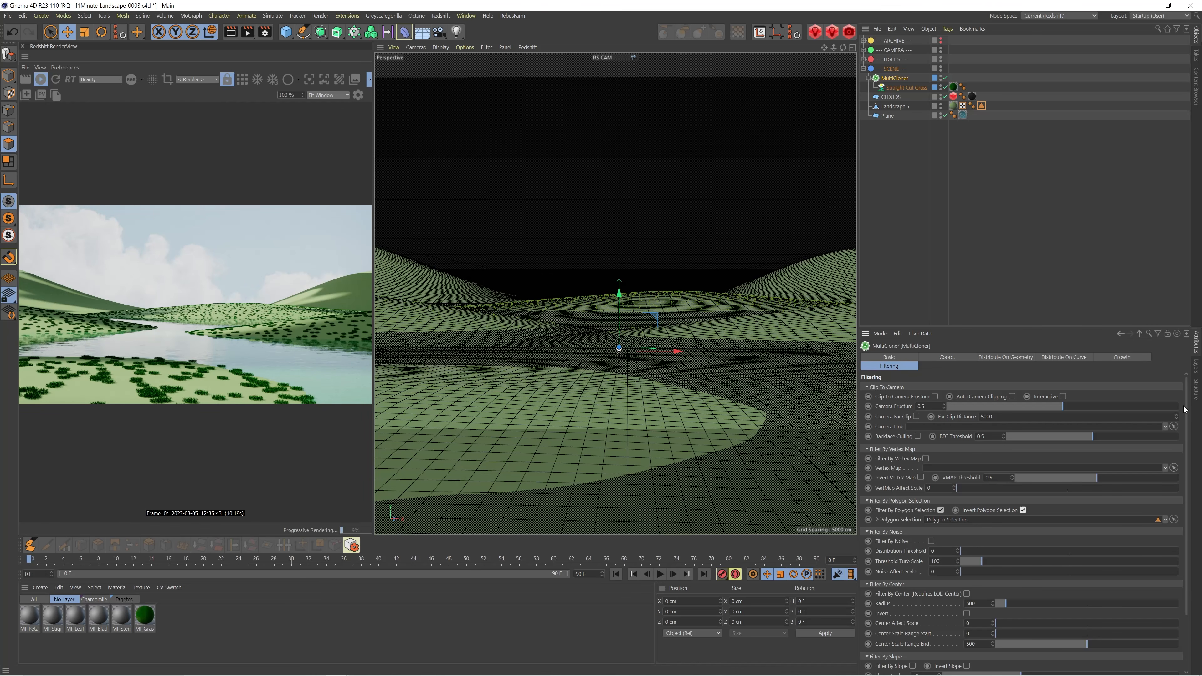
# Raise the MultiCloner's clone count to 300000 in its geometry distribution settings
pyautogui.scroll(-2, 1194, 415)
pyautogui.moveTo(1197, 417); pyautogui.dragTo(1198, 467)
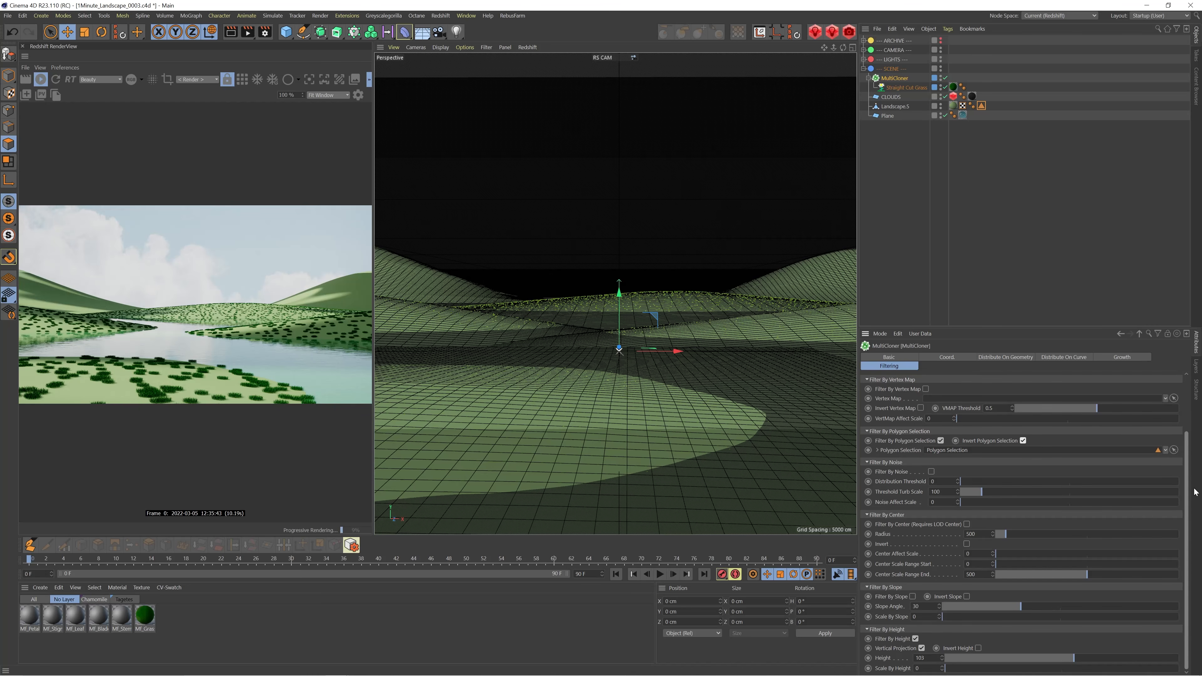
pyautogui.scroll(5, 1194, 492)
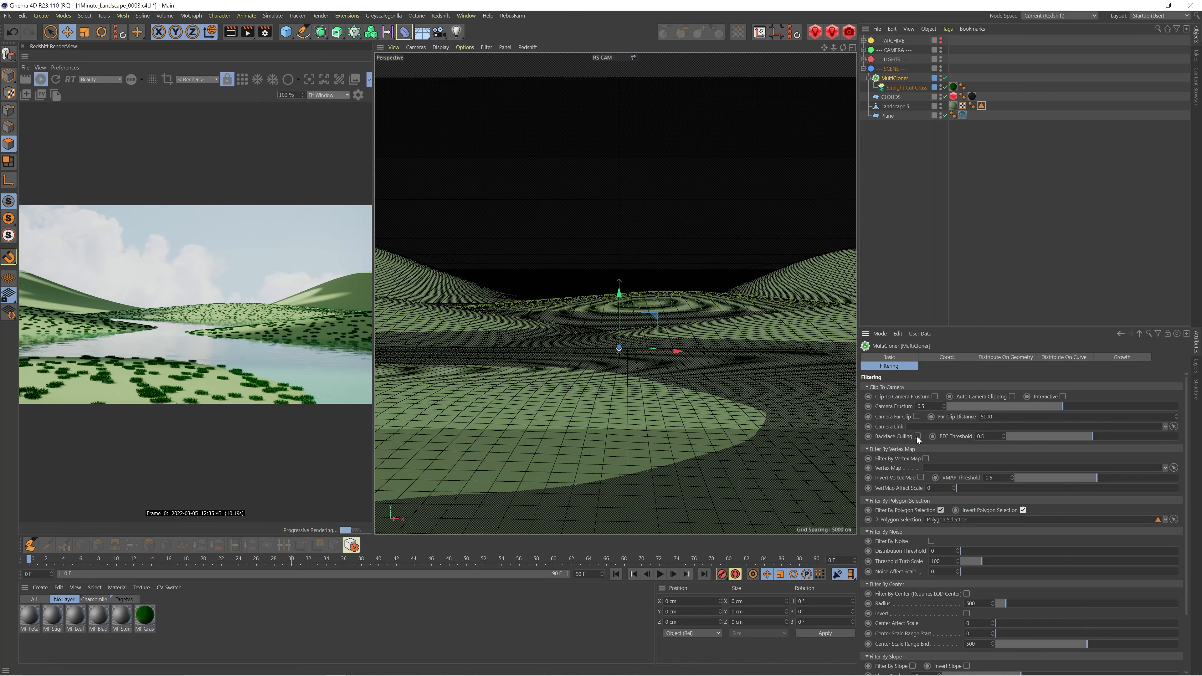
pyautogui.click(1000, 358)
pyautogui.moveTo(1188, 444); pyautogui.dragTo(1191, 538)
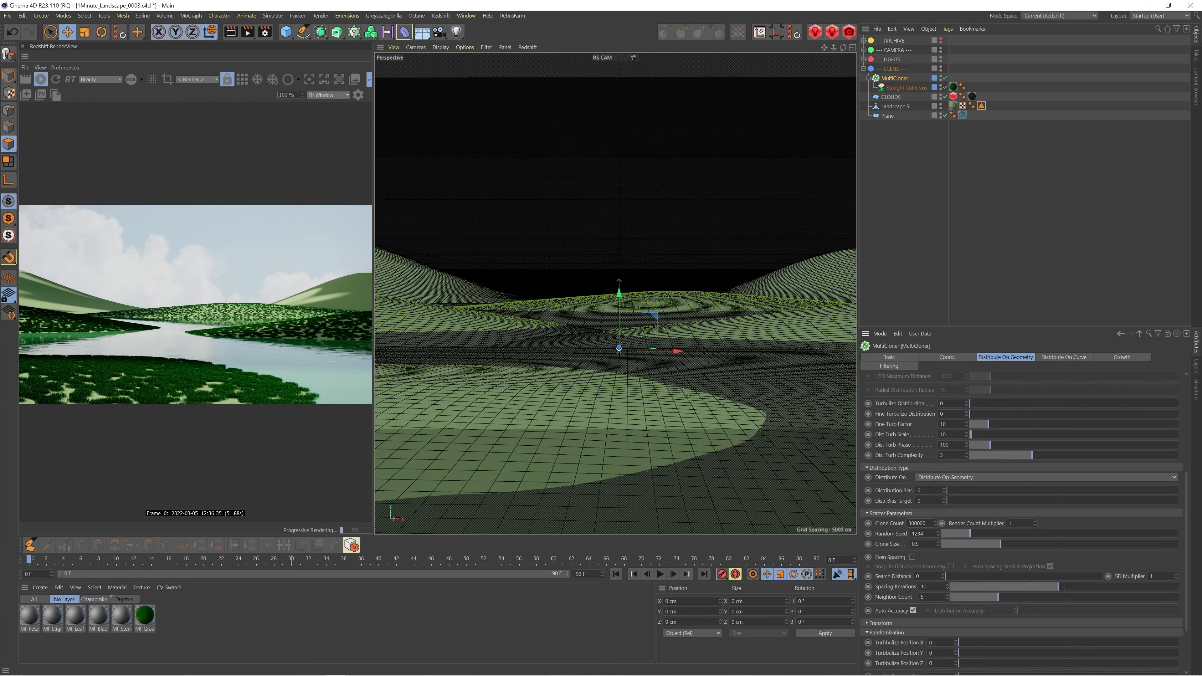
# Try a Turbulize Size of 10 for the MultiCloner, set it to 3, and enable Absolute Size and Restrict Scaling To Y
pyautogui.scroll(-3, 871, 542)
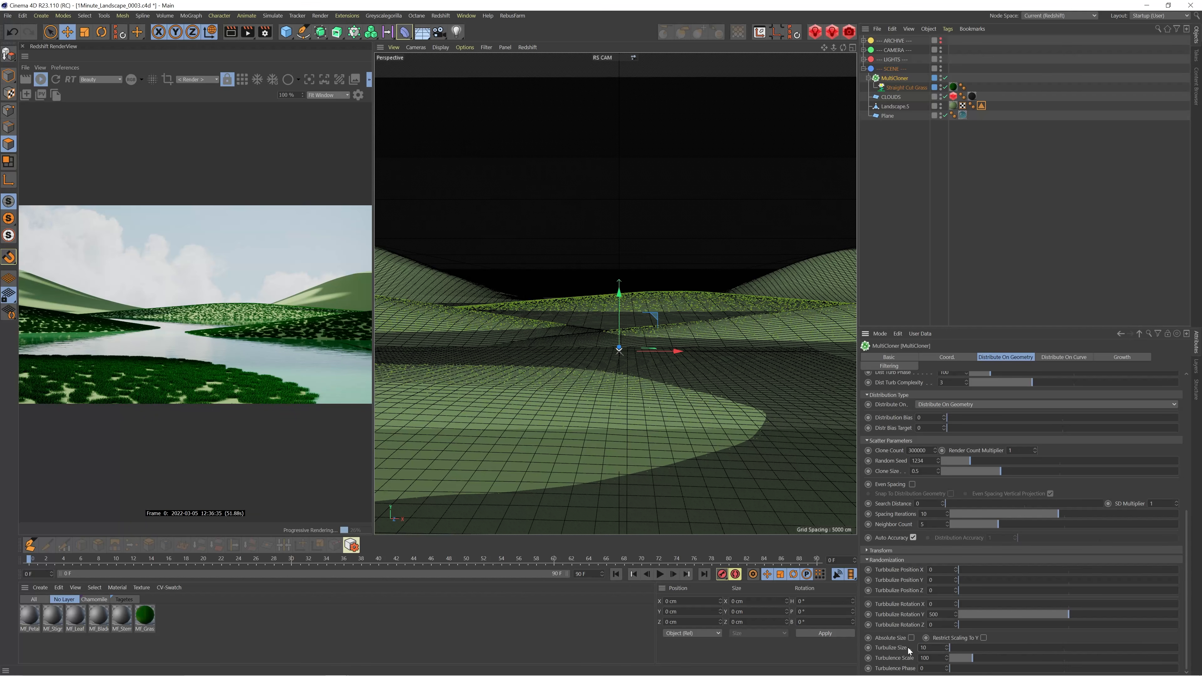
pyautogui.press('Return')
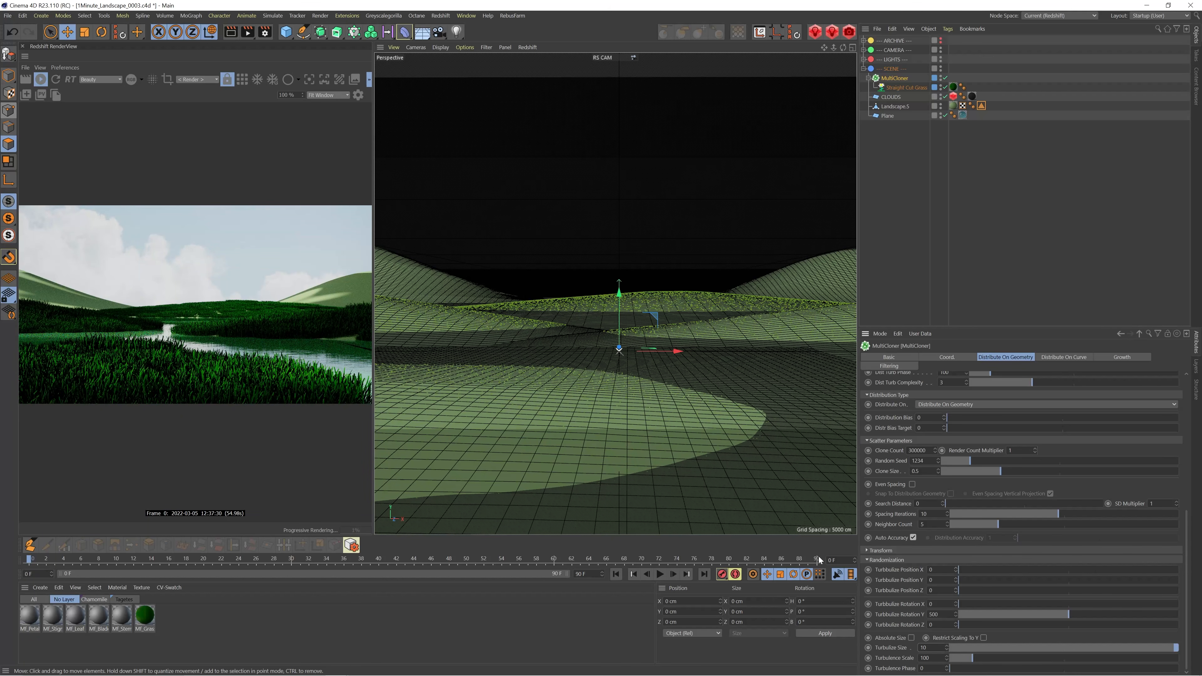
pyautogui.doubleClick(923, 648)
pyautogui.write('3')
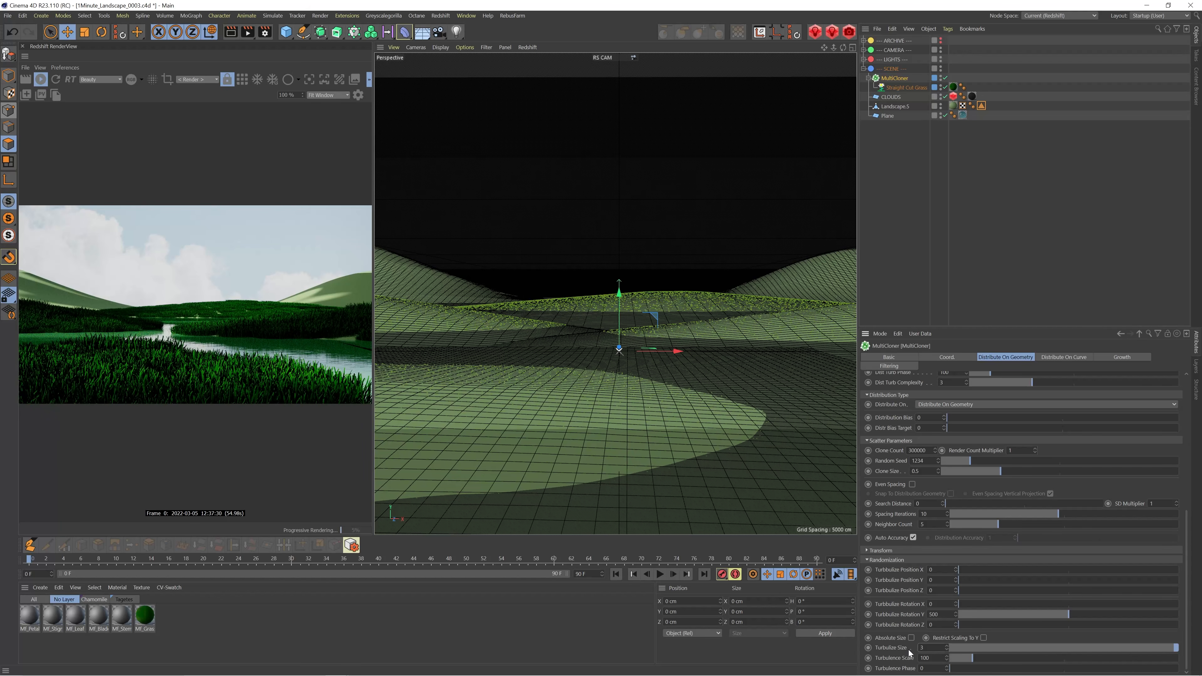
pyautogui.press('Return')
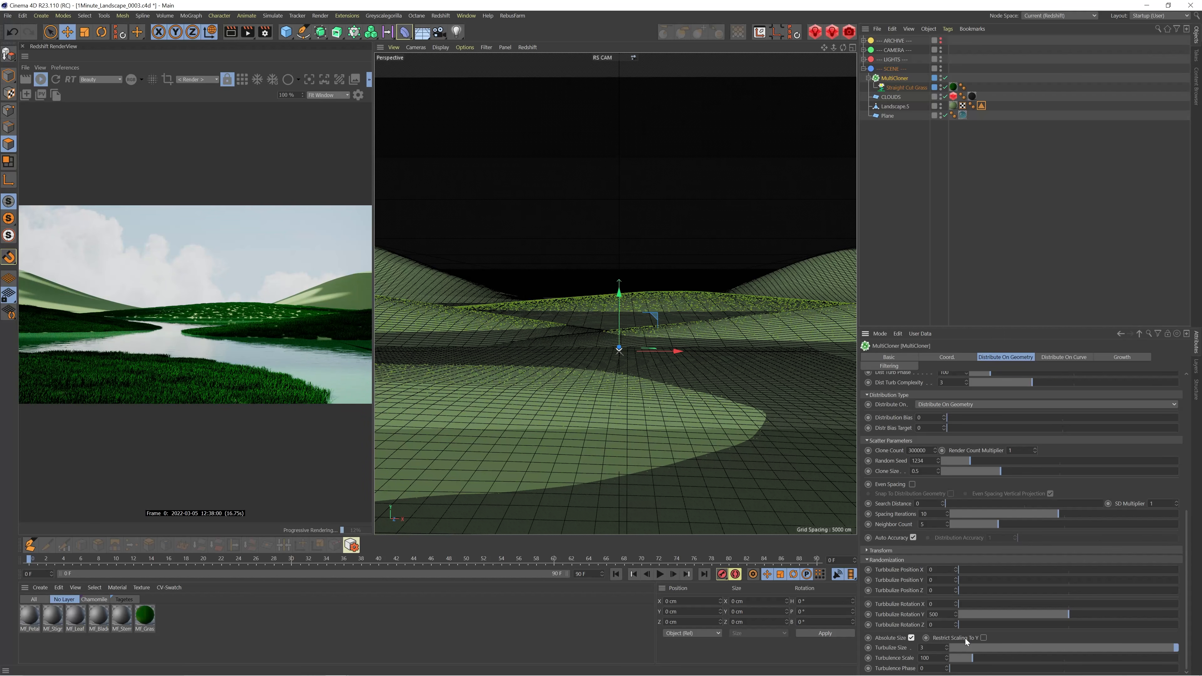
pyautogui.click(983, 638)
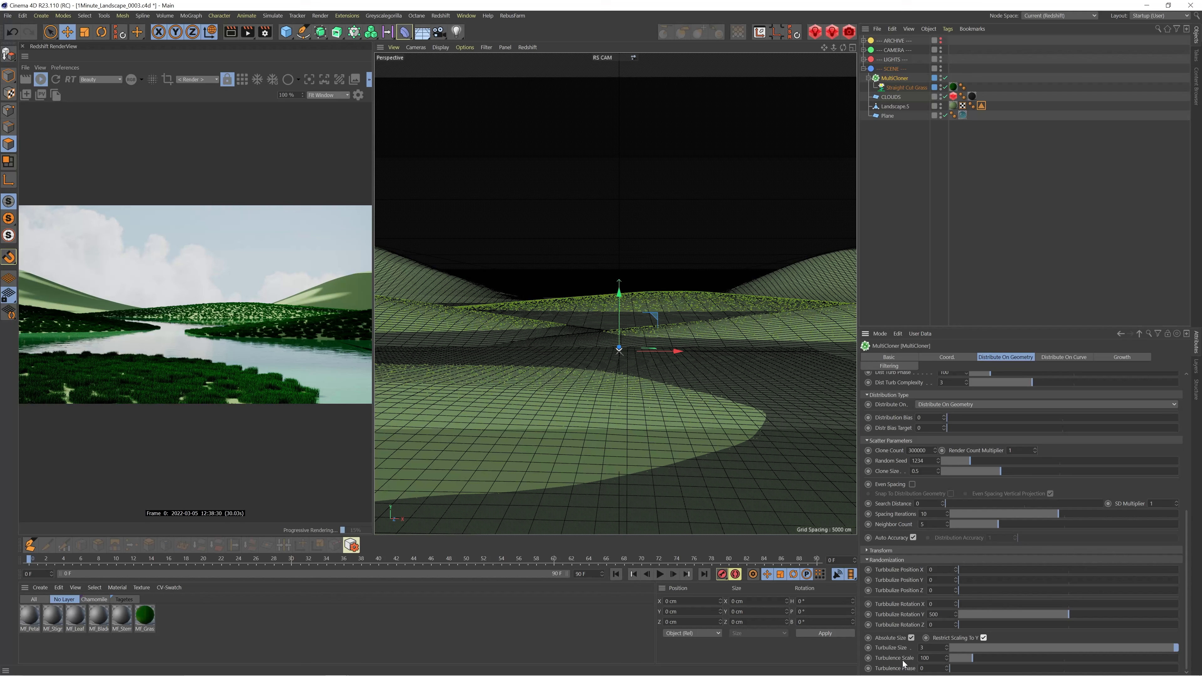
# Set the Turbulence Scale of the MultiCloner's size randomization to 25
pyautogui.click(927, 658)
pyautogui.press('BackSpace')
pyautogui.press('BackSpace')
pyautogui.press('BackSpace')
pyautogui.write('25')
pyautogui.press('Return')
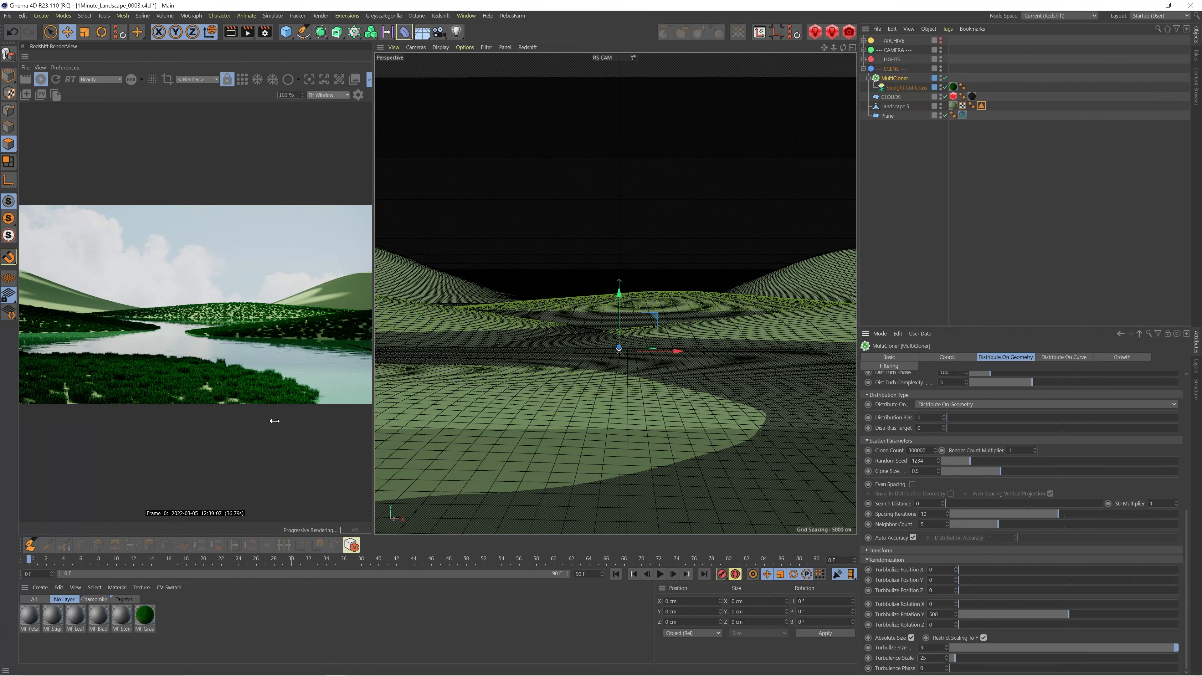
pyautogui.doubleClick(924, 657)
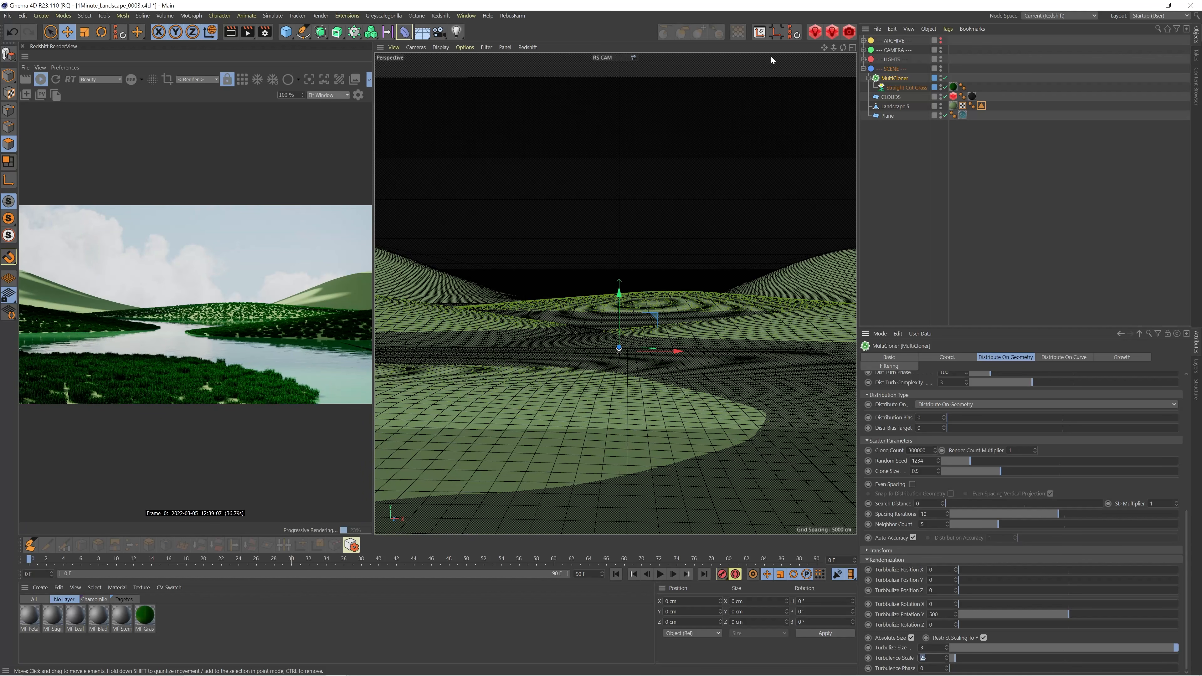
# Convert and replace all scene materials with Redshift materials
pyautogui.click(440, 17)
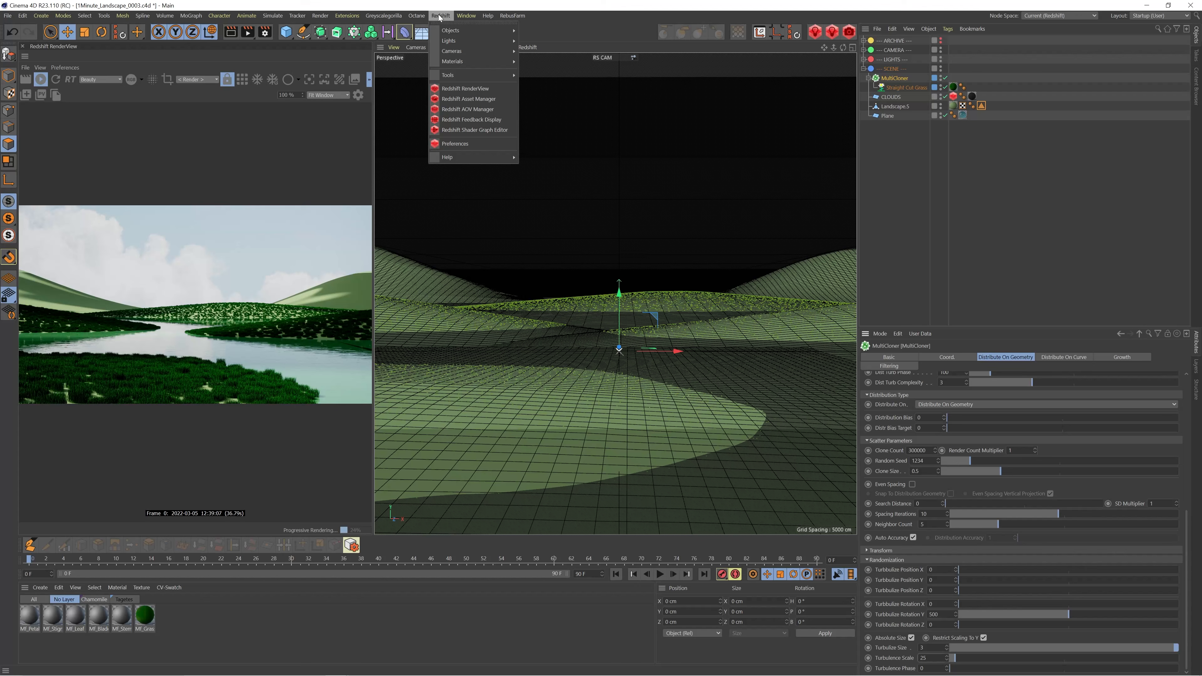
pyautogui.moveTo(492, 61)
pyautogui.moveTo(536, 96)
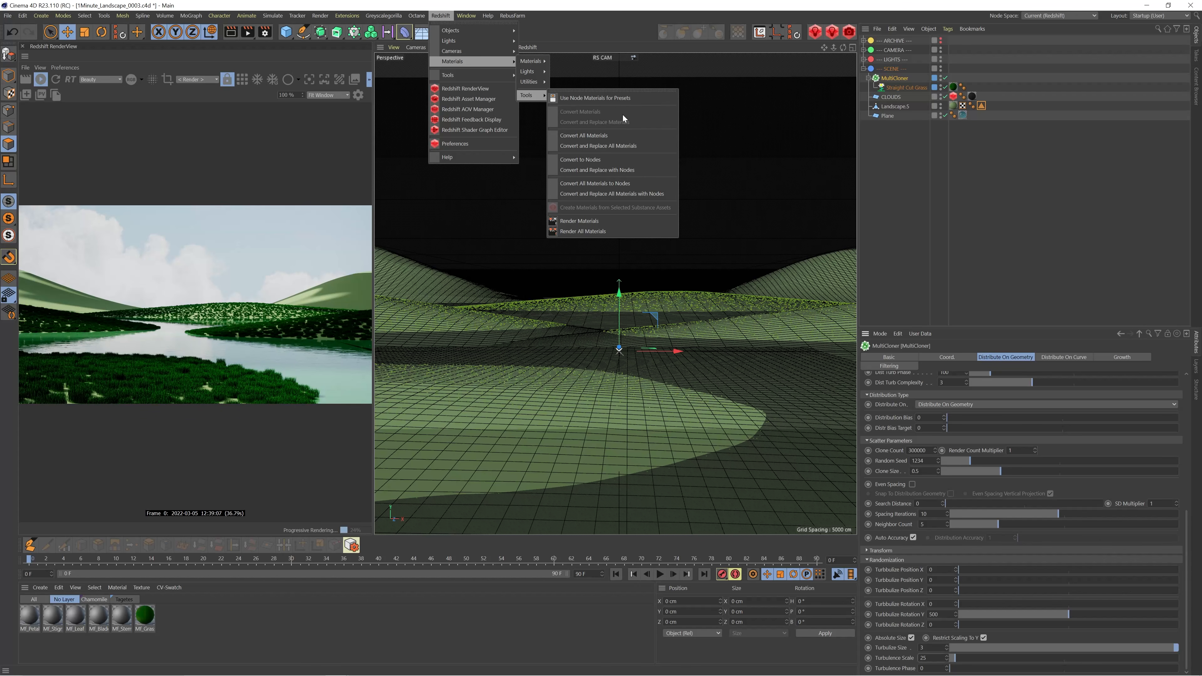
pyautogui.click(612, 144)
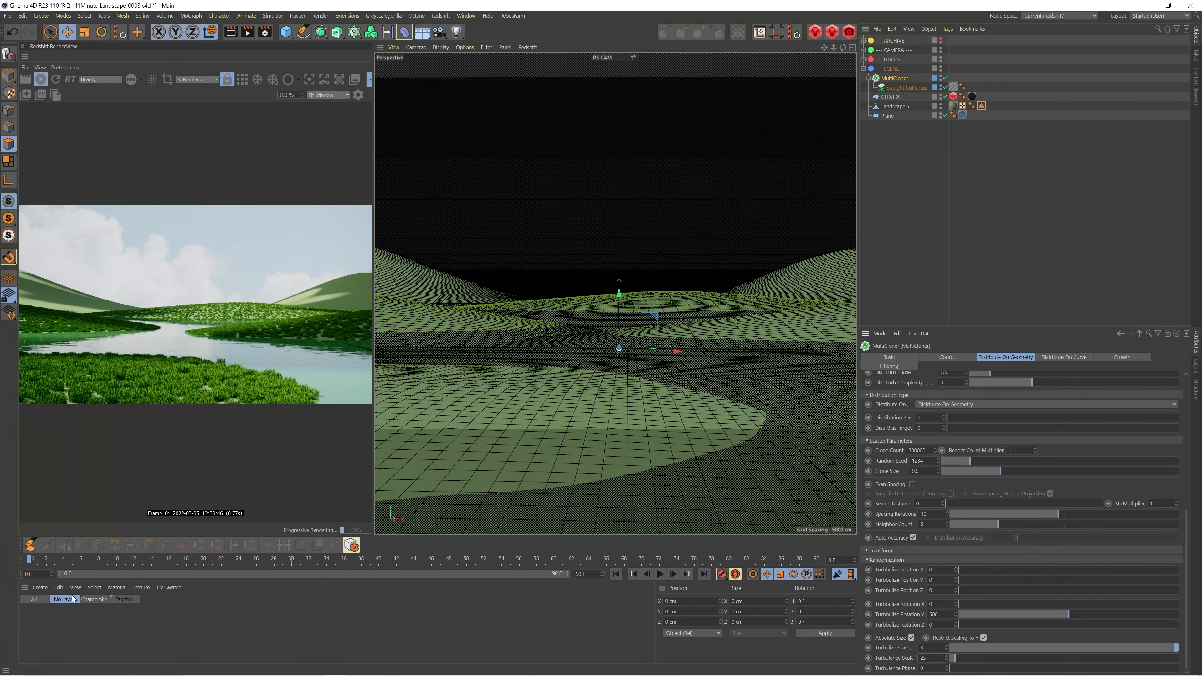
# Show all materials, find the one assigned to the Straight Cut Grass object, and open the Mf_Grass shader graph
pyautogui.click(35, 600)
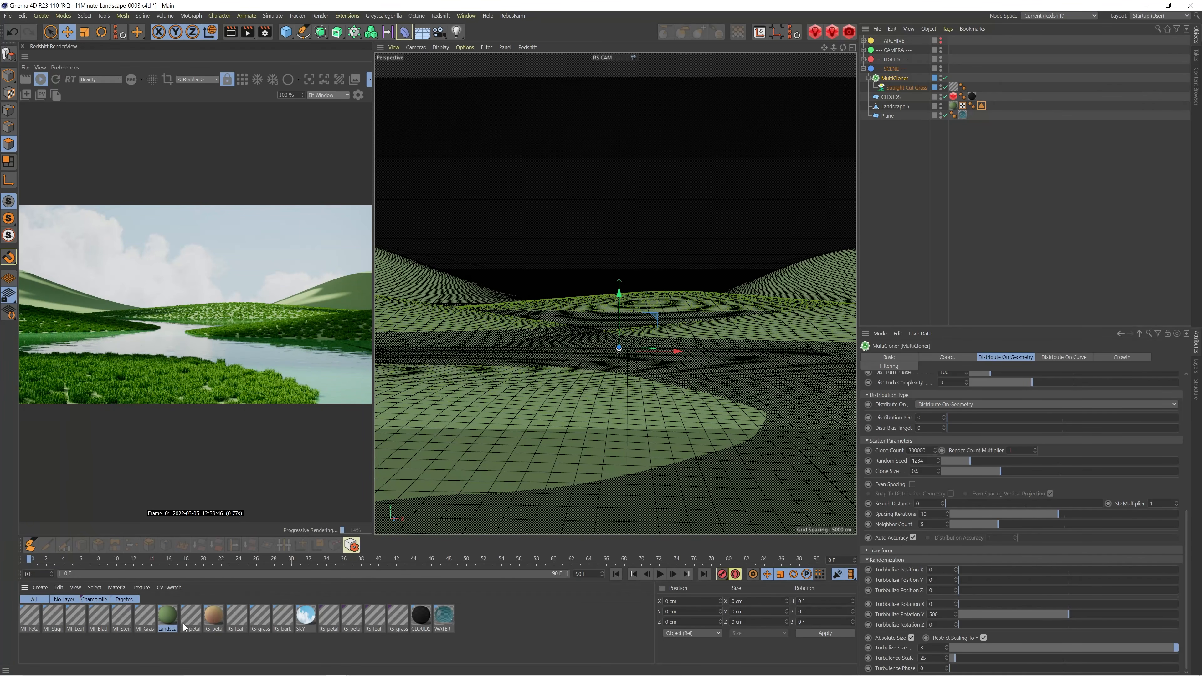
pyautogui.moveTo(154, 640); pyautogui.dragTo(22, 598)
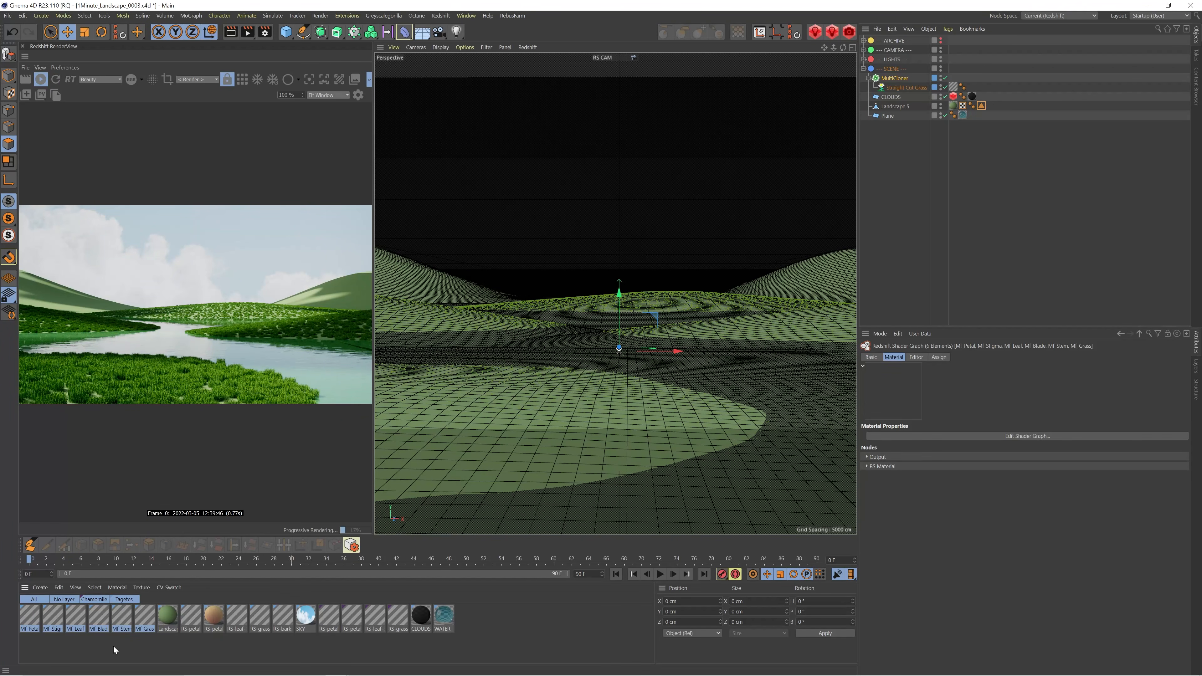
pyautogui.doubleClick(954, 88)
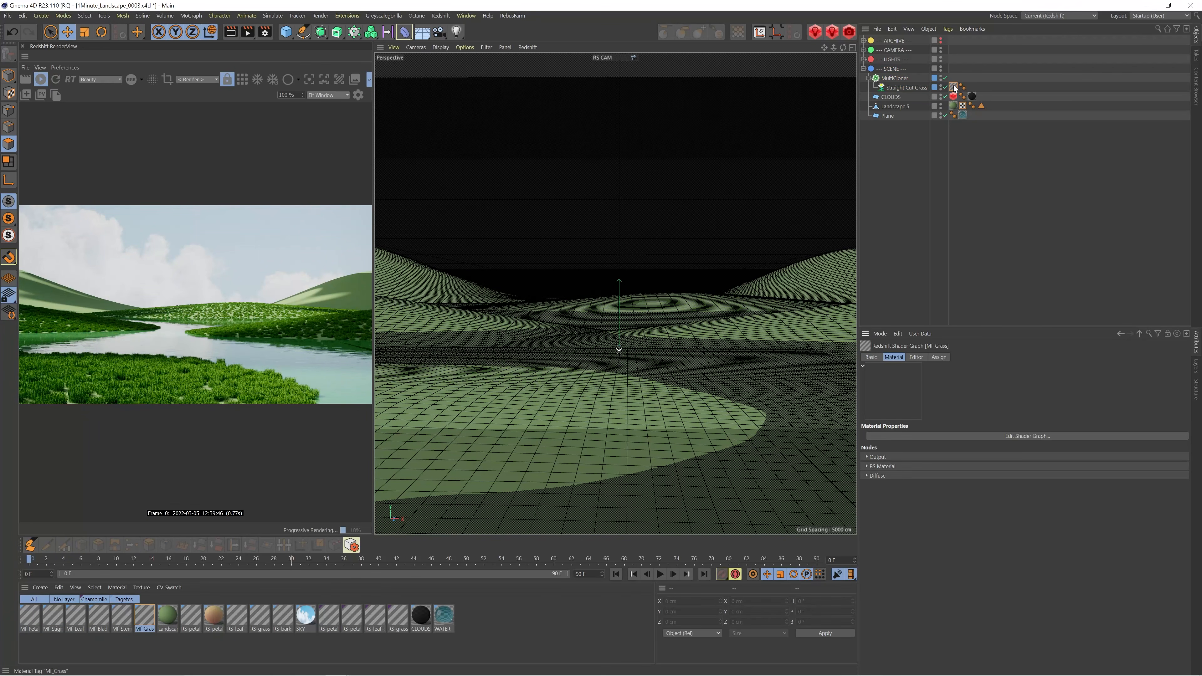
pyautogui.doubleClick(145, 624)
pyautogui.moveTo(312, 22); pyautogui.dragTo(714, 99)
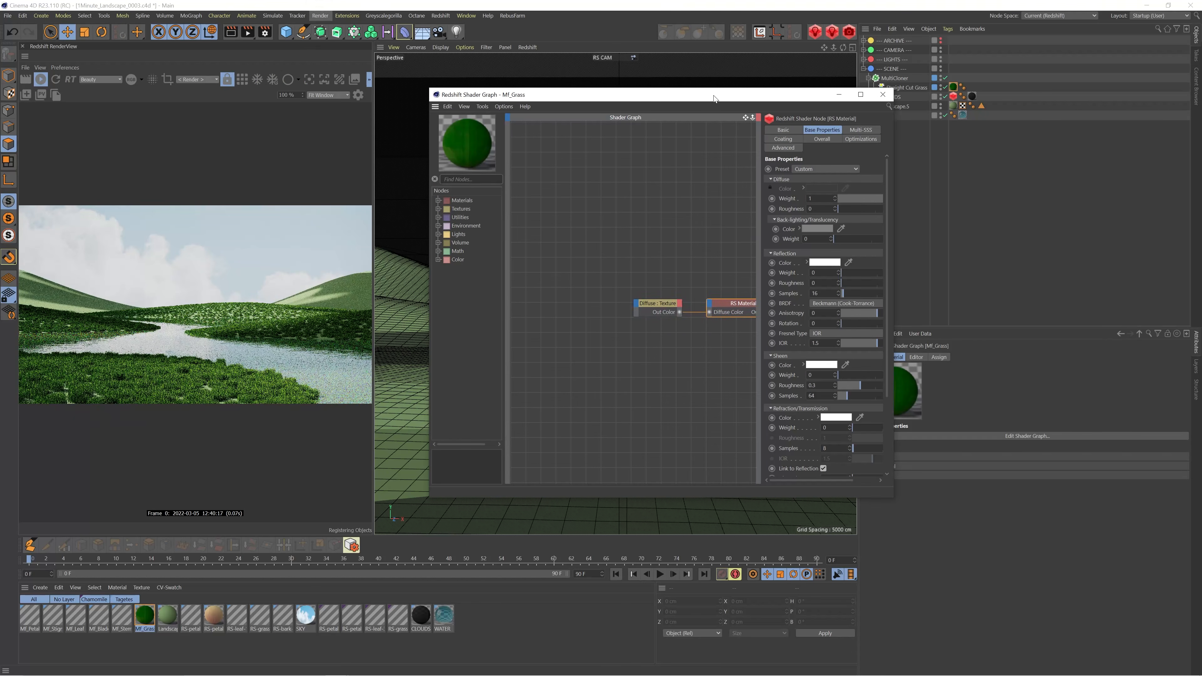
pyautogui.scroll(-3, 588, 232)
pyautogui.scroll(2, 739, 298)
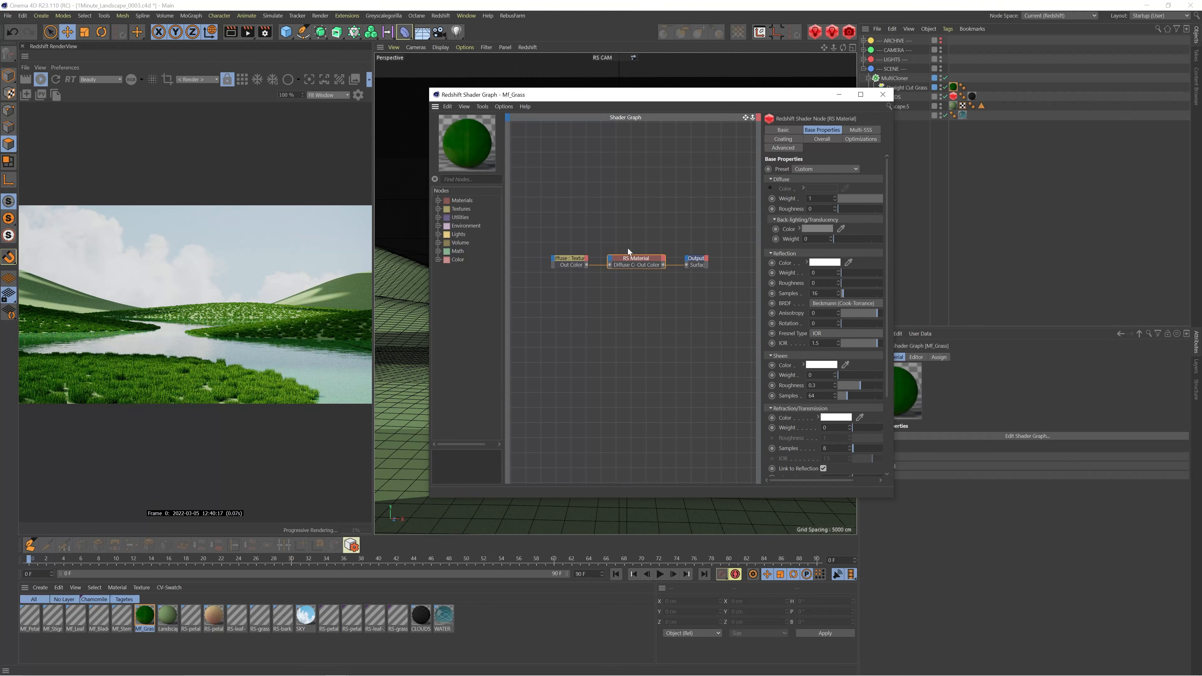
pyautogui.scroll(1, 606, 249)
# Feed the Diffuse texture into the RS Material's back-lighting Transl Color and set the translucency weight to 1
pyautogui.click(548, 272)
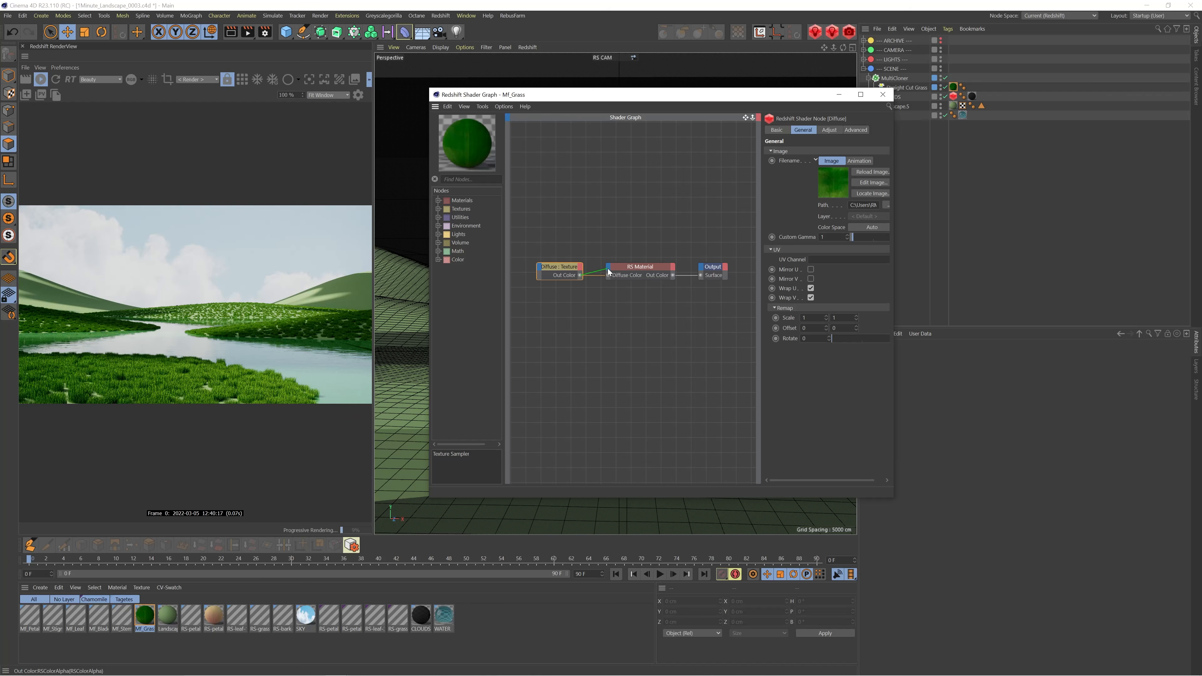
pyautogui.moveTo(608, 269); pyautogui.dragTo(608, 268)
pyautogui.moveTo(624, 286)
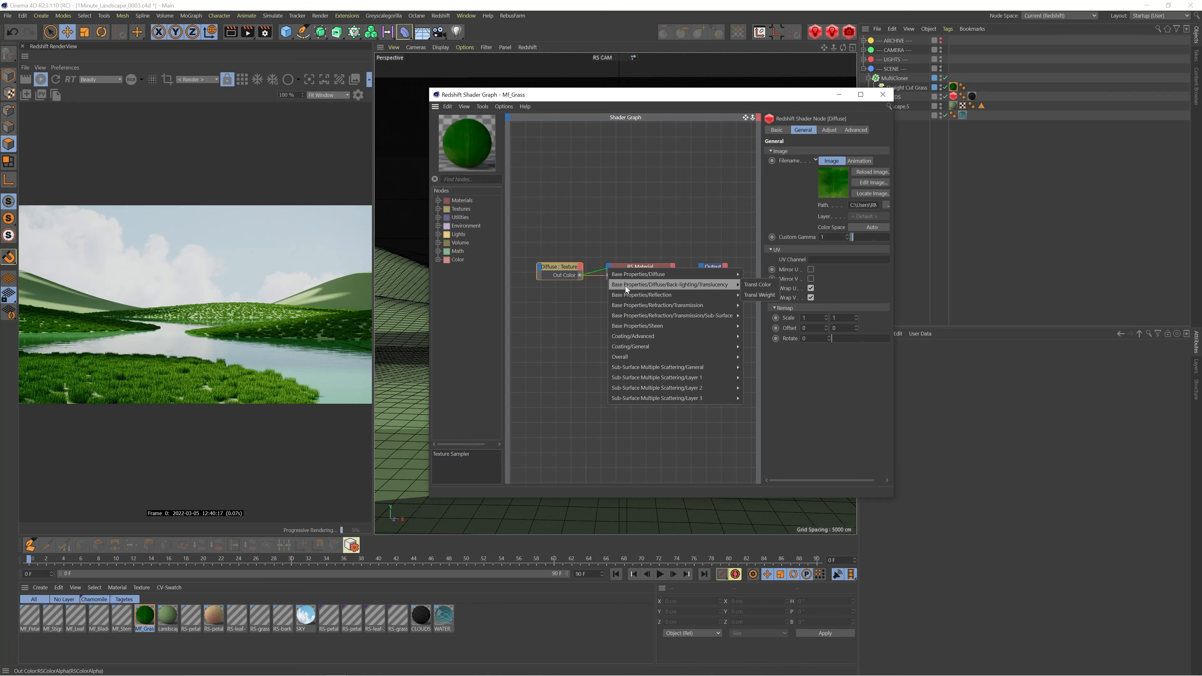
pyautogui.click(758, 286)
pyautogui.click(641, 270)
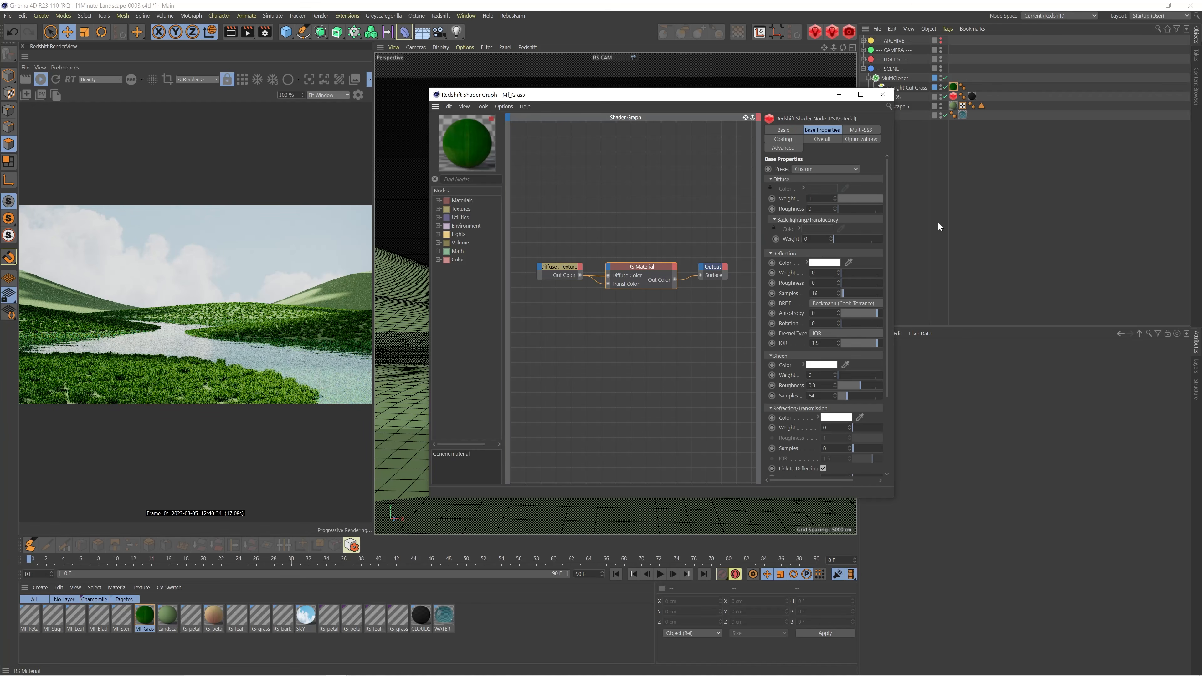
pyautogui.click(881, 238)
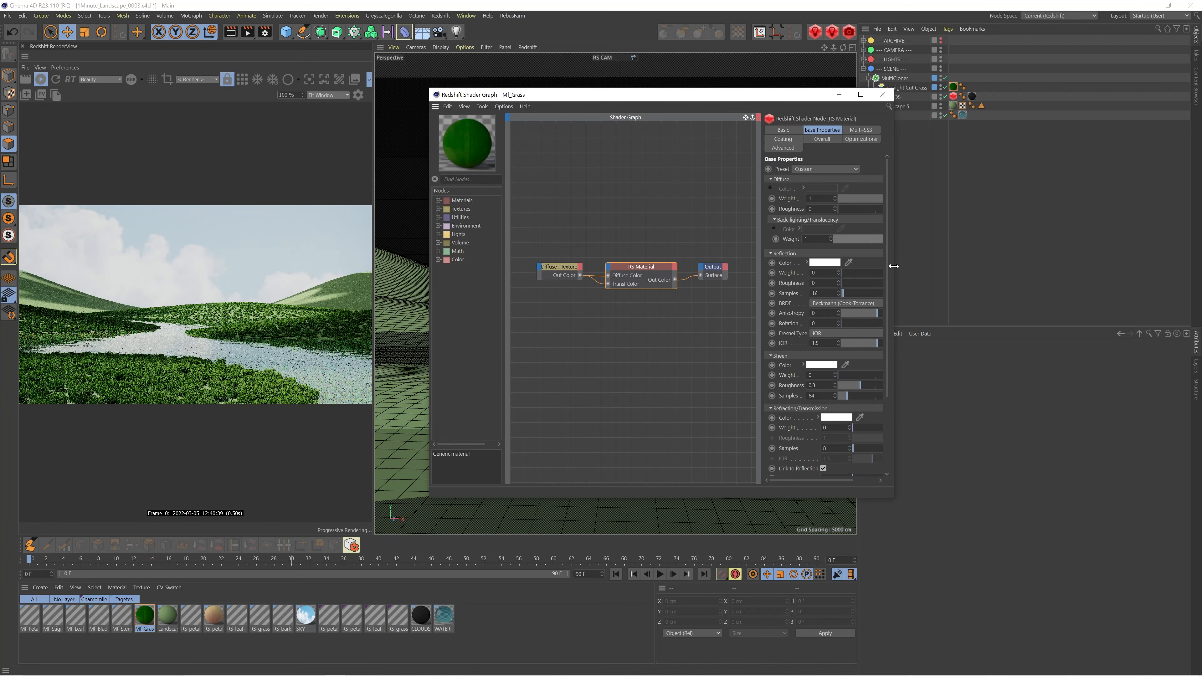
# Widen the shader graph window and its node properties area, and bring the RS Material's translucency weight back to 1
pyautogui.moveTo(894, 266); pyautogui.dragTo(1028, 267)
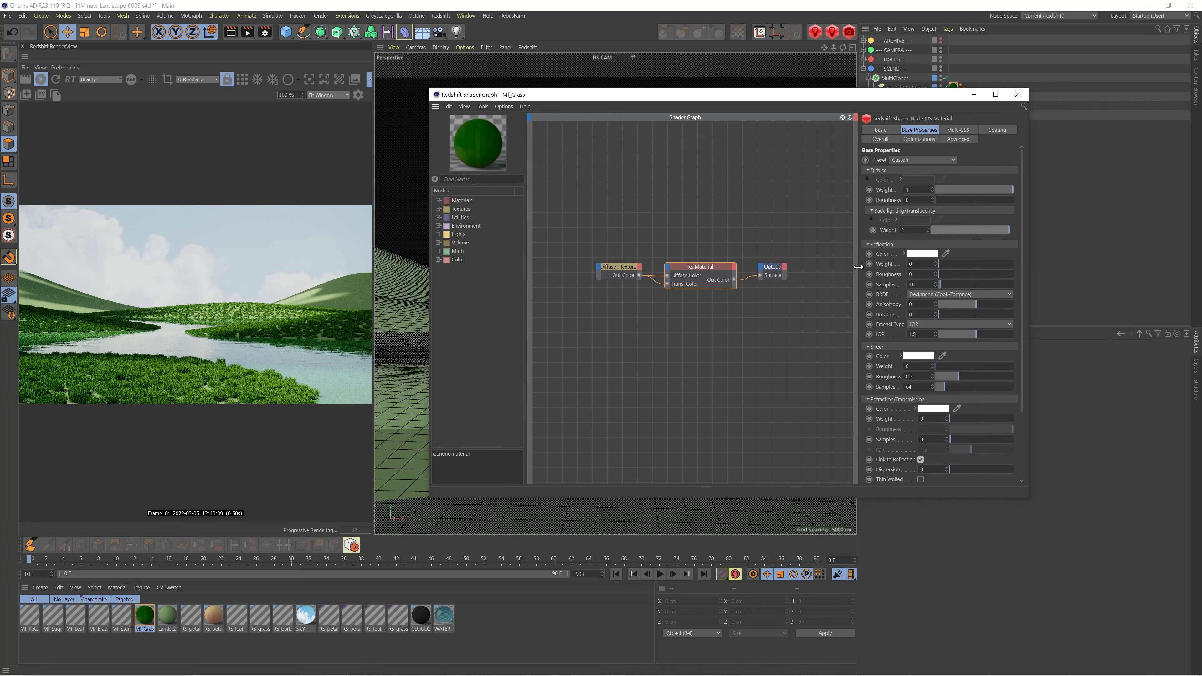
pyautogui.moveTo(858, 270); pyautogui.dragTo(838, 269)
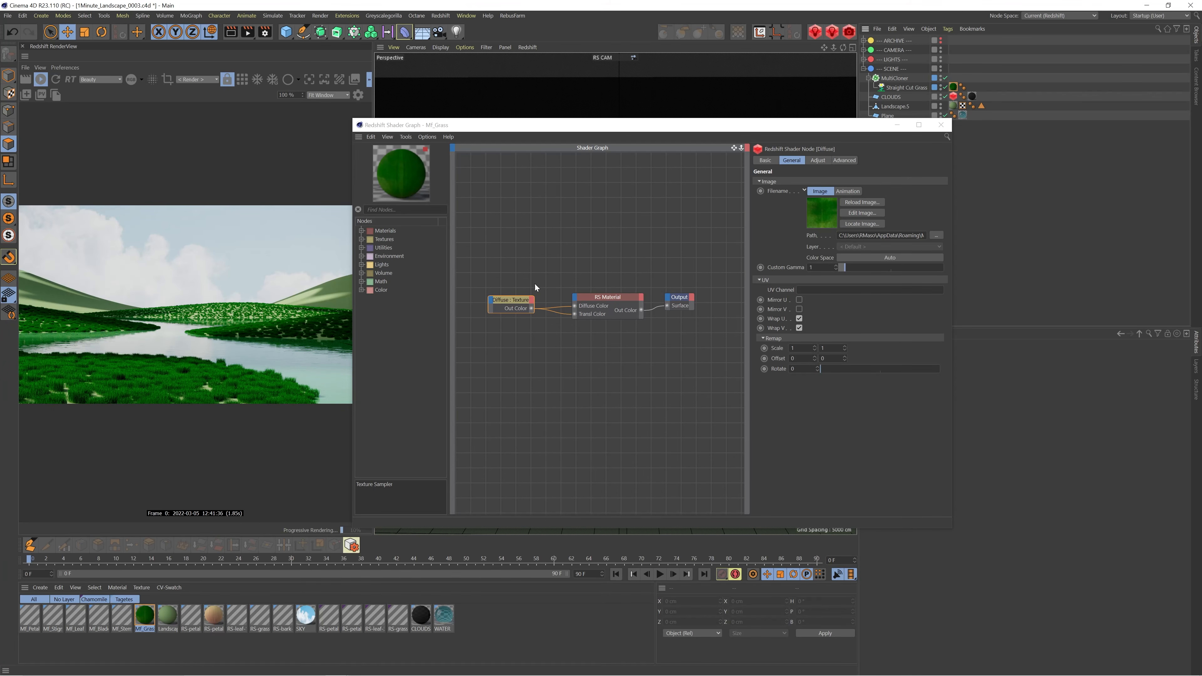
pyautogui.click(597, 298)
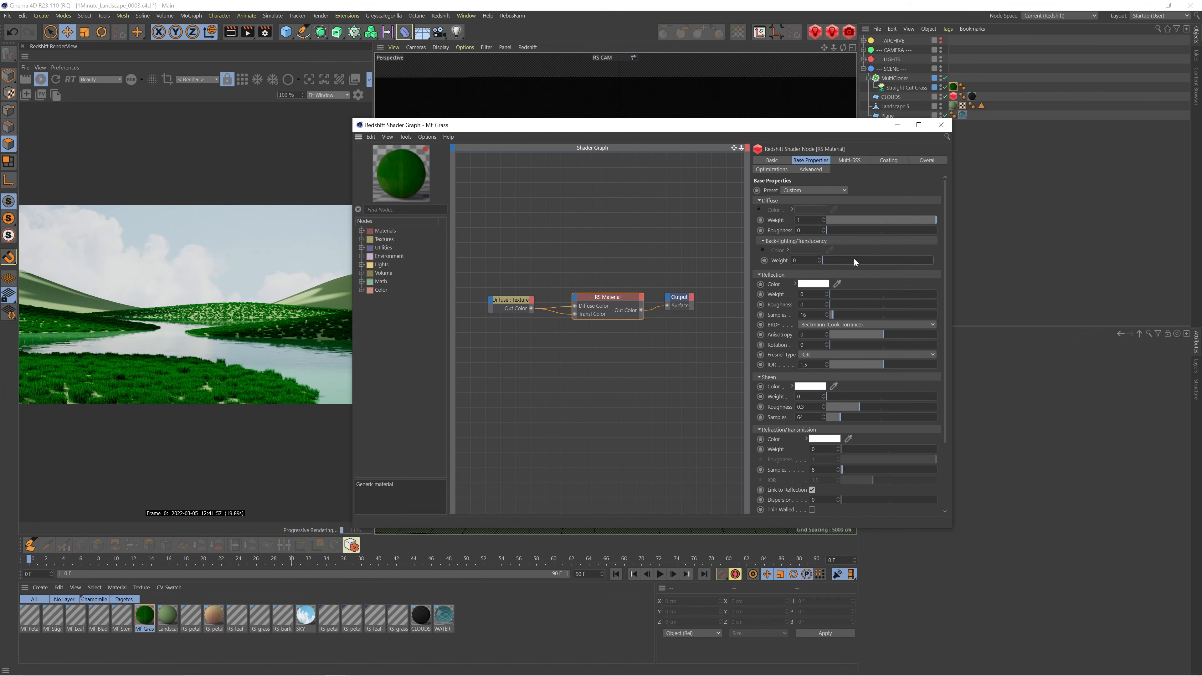
pyautogui.moveTo(867, 261); pyautogui.dragTo(1006, 260)
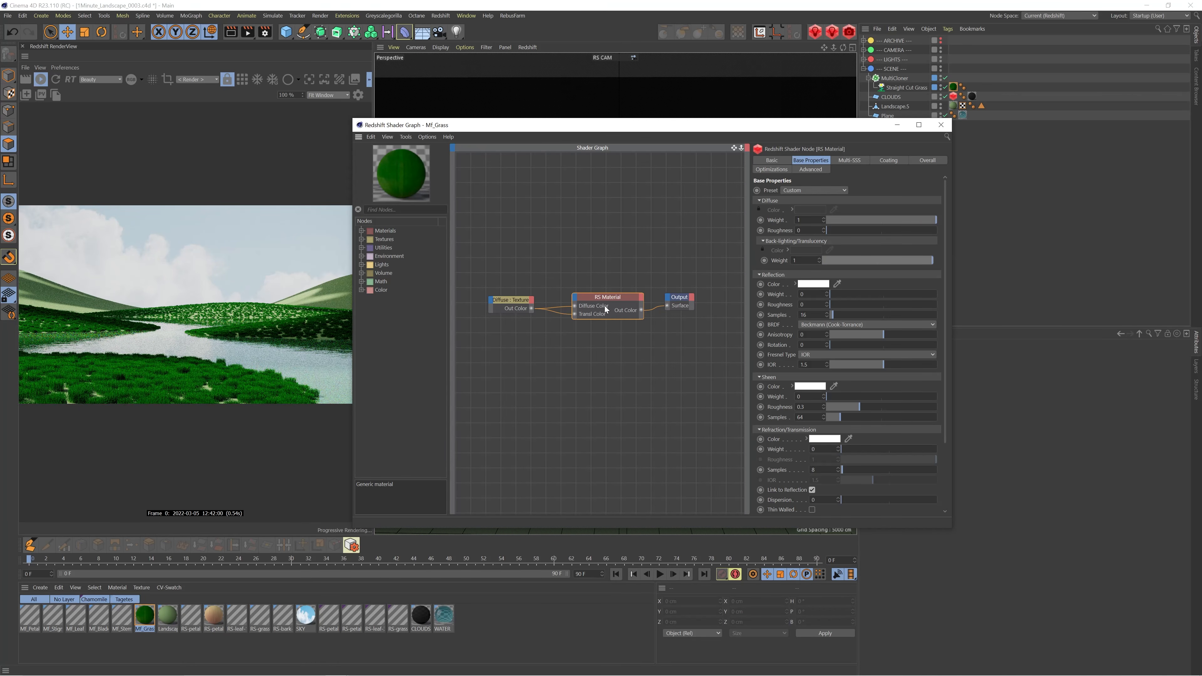
# Insert an RS Color Correct node between the Diffuse texture and the RS Material's Diffuse Color and Transl Color inputs
pyautogui.moveTo(686, 343); pyautogui.dragTo(658, 306)
pyautogui.click(572, 250)
pyautogui.press('Tab')
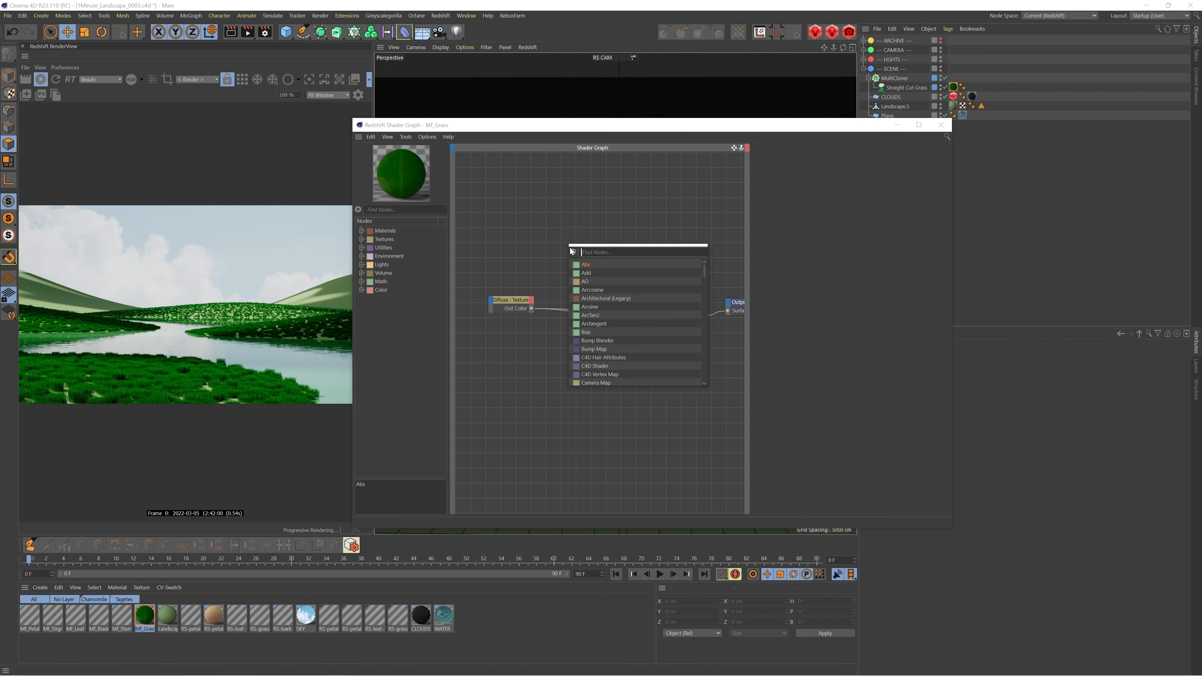
pyautogui.write('color cor')
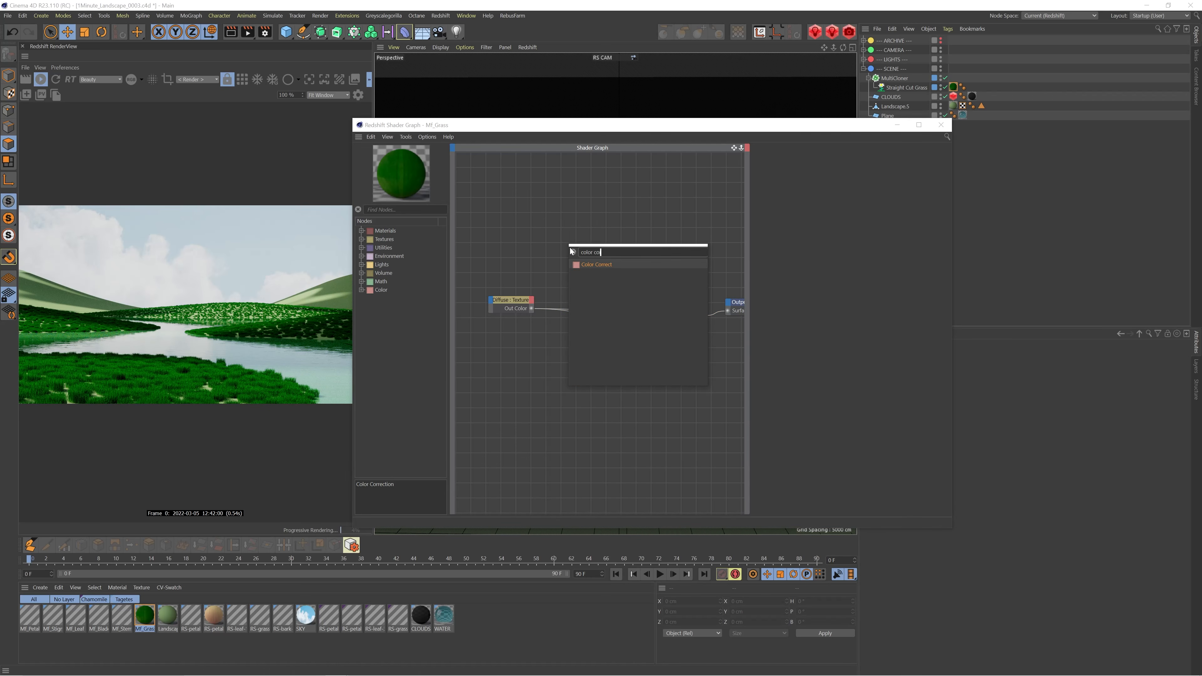
pyautogui.press('Return')
pyautogui.moveTo(529, 300); pyautogui.dragTo(549, 253)
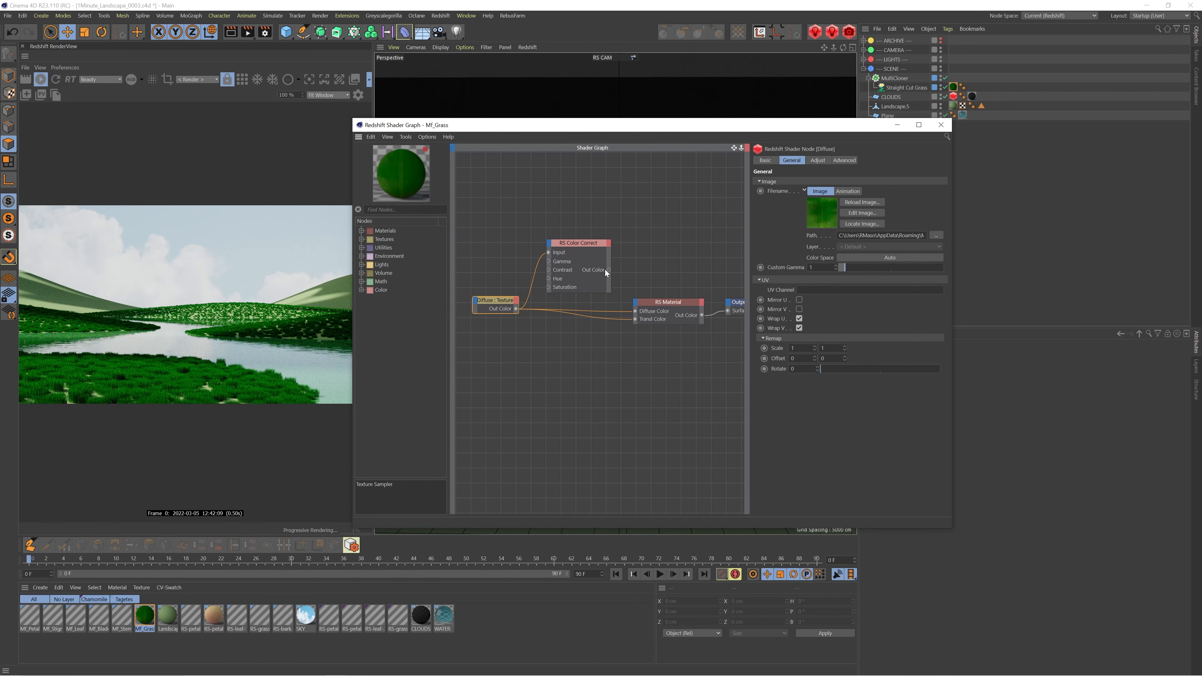
pyautogui.moveTo(635, 312); pyautogui.dragTo(635, 312)
pyautogui.moveTo(609, 270); pyautogui.dragTo(635, 321)
# Set the RS Color Correct node's saturation scale to 0.7 and gamma to 1.3, and close the shader graph
pyautogui.click(589, 243)
pyautogui.moveTo(822, 222); pyautogui.dragTo(798, 221)
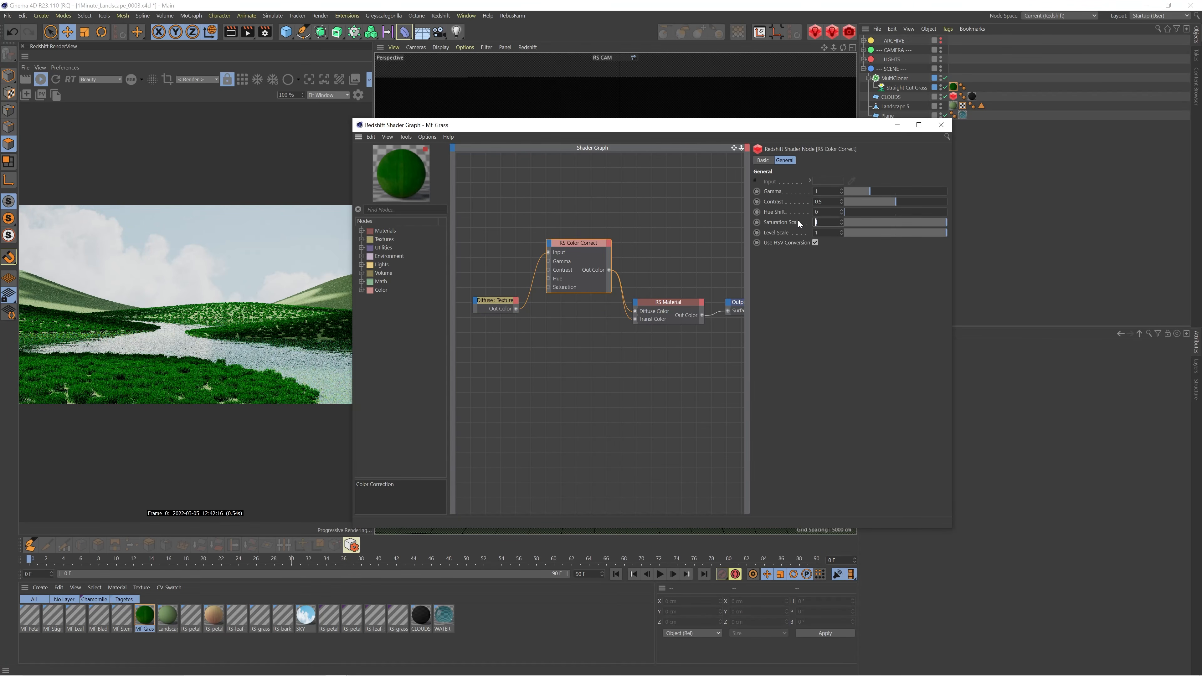
pyautogui.write('0.7')
pyautogui.press('Return')
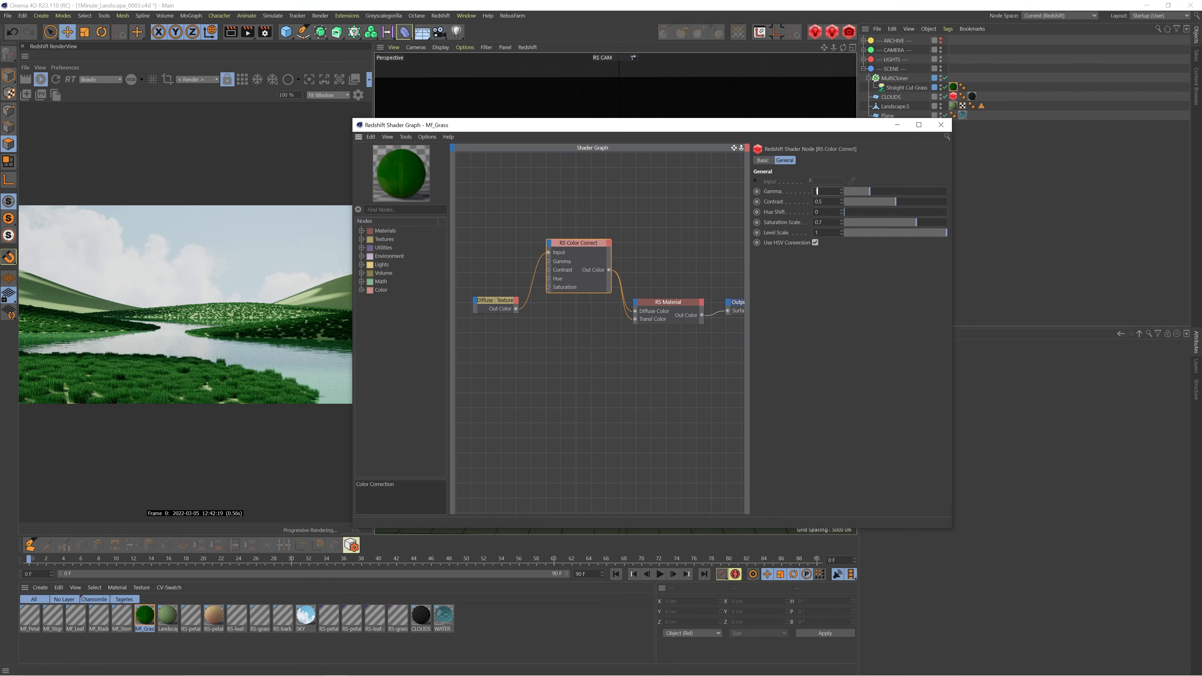
pyautogui.write('1.3')
pyautogui.press('Return')
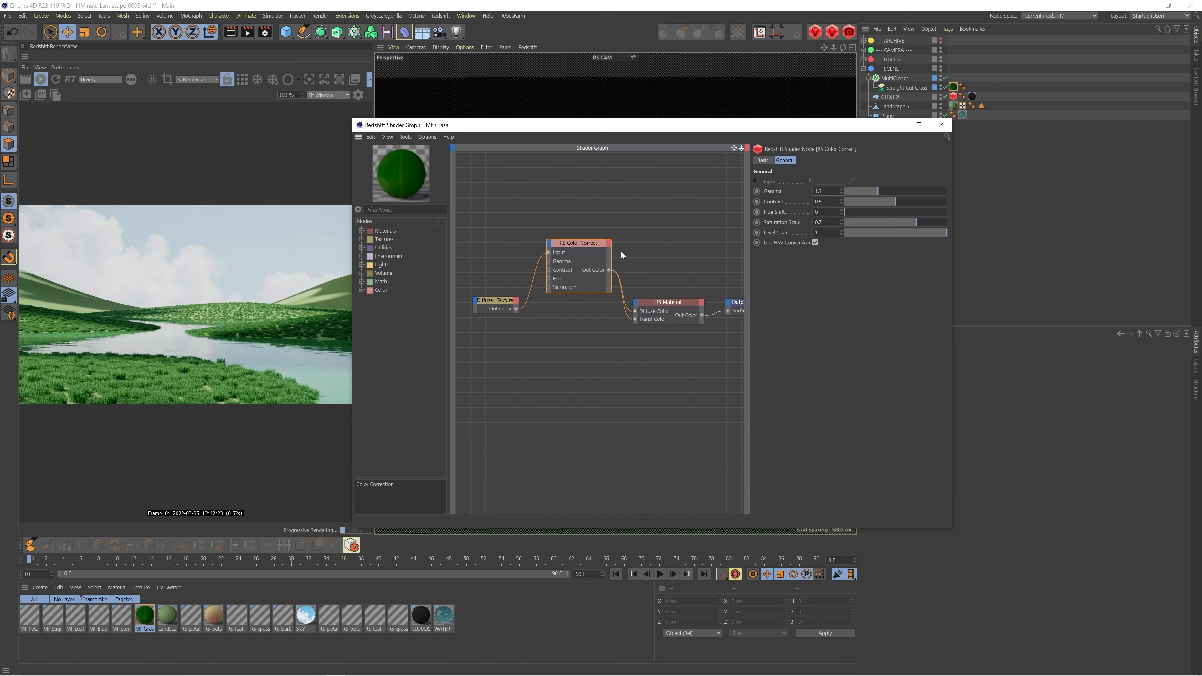
pyautogui.click(940, 124)
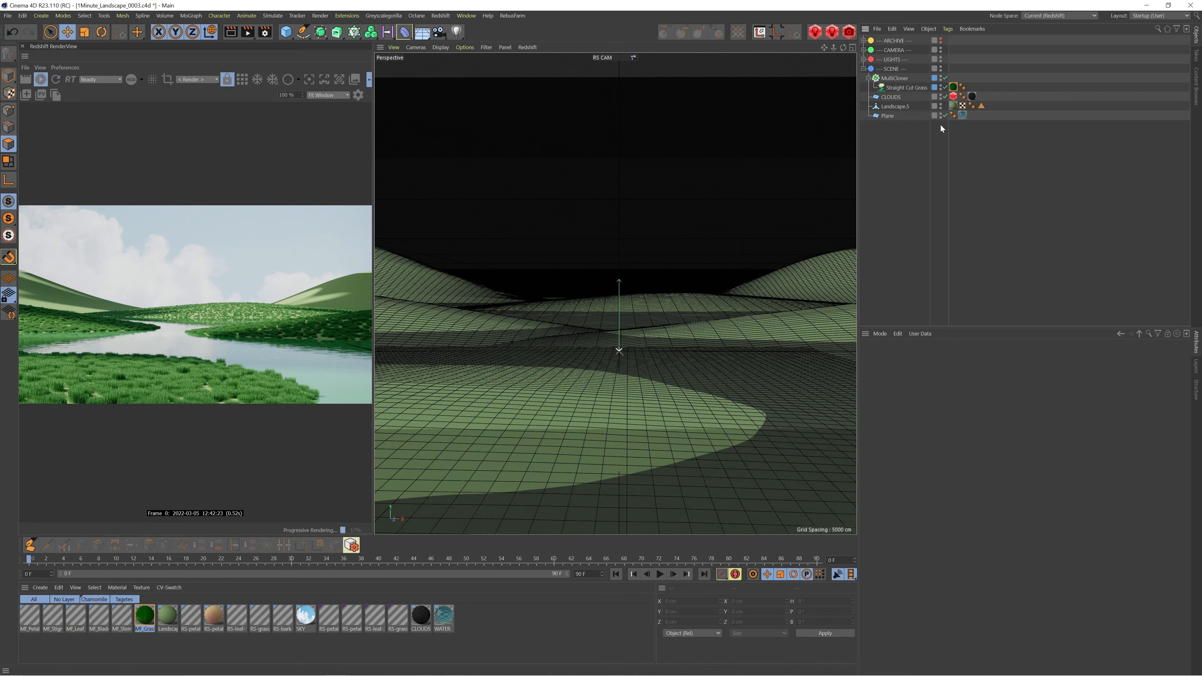
# Examine the MultiCloner's Point Color without changing it
pyautogui.click(895, 79)
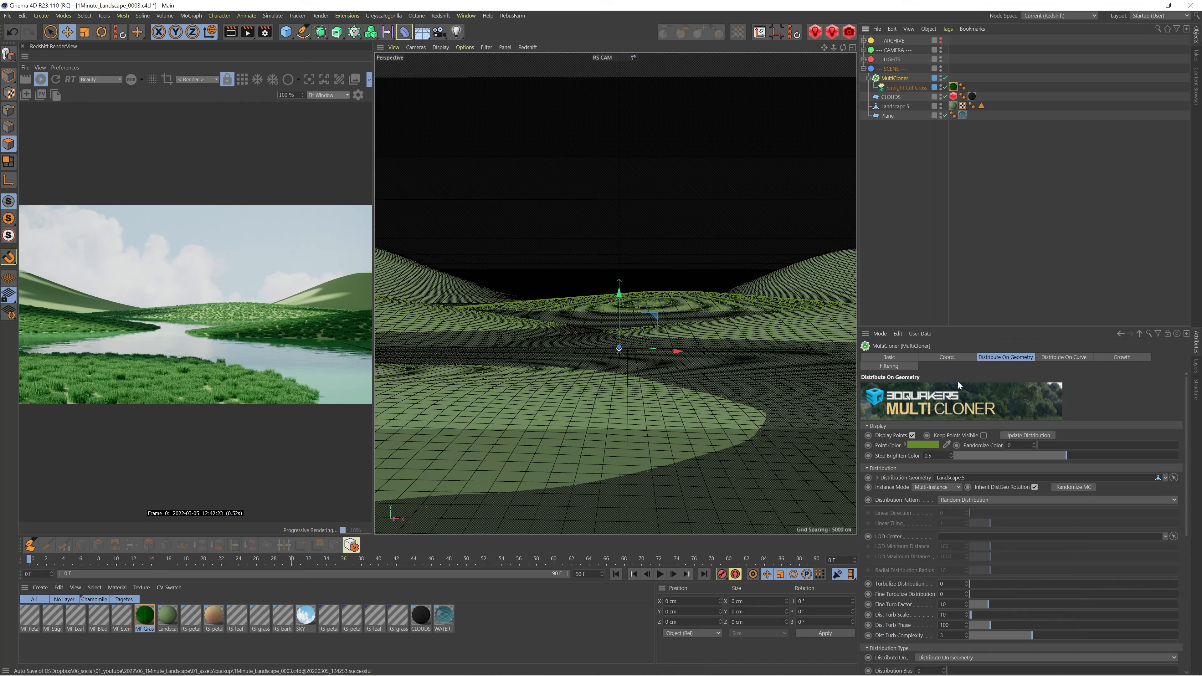
pyautogui.click(923, 446)
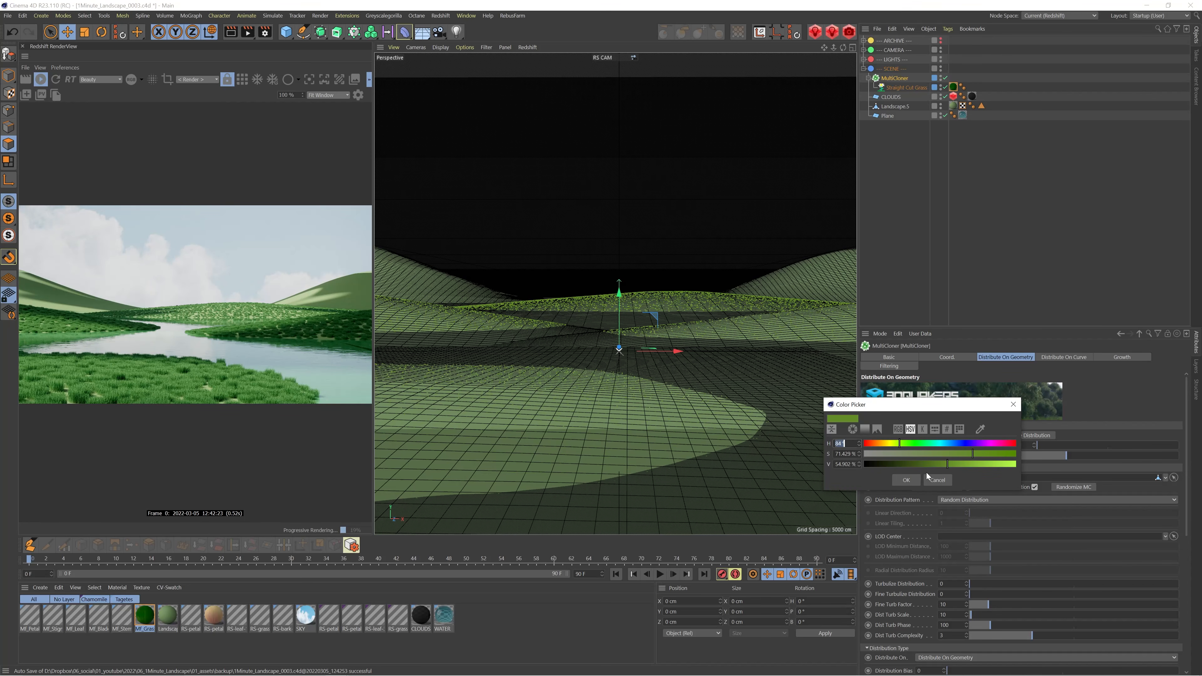
pyautogui.click(933, 481)
# Reopen the Mf_Grass shader graph and place its window over the viewport, clear of the render preview
pyautogui.click(150, 616)
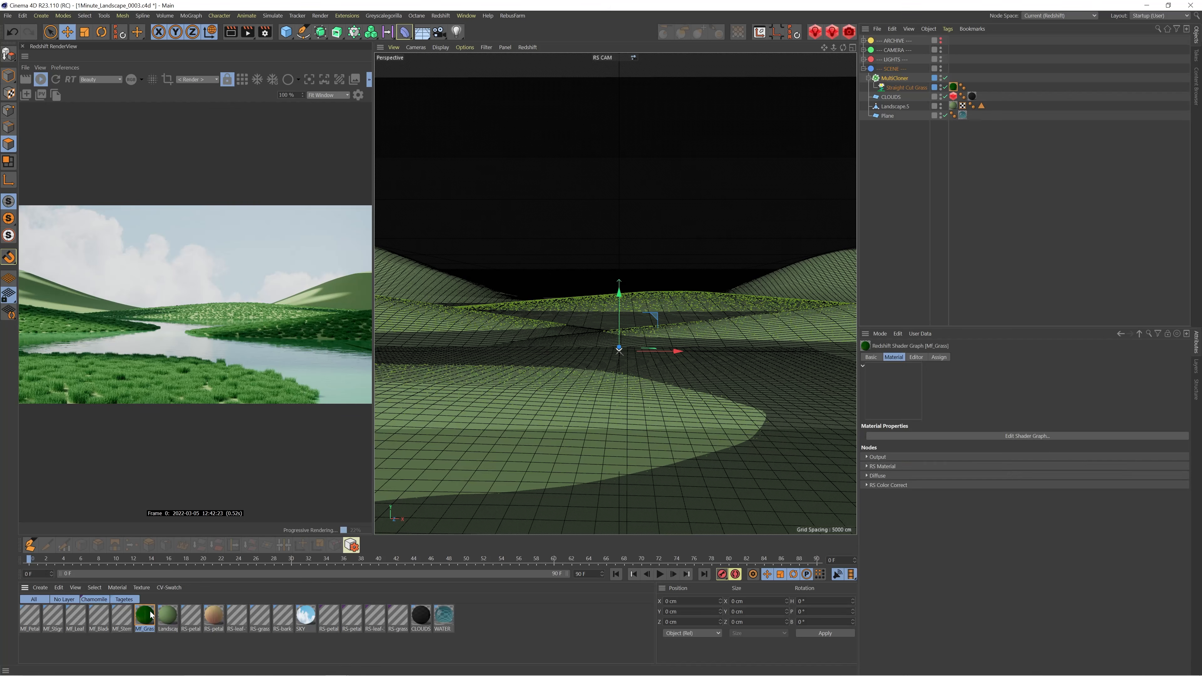
pyautogui.doubleClick(151, 615)
pyautogui.moveTo(408, 23); pyautogui.dragTo(756, 76)
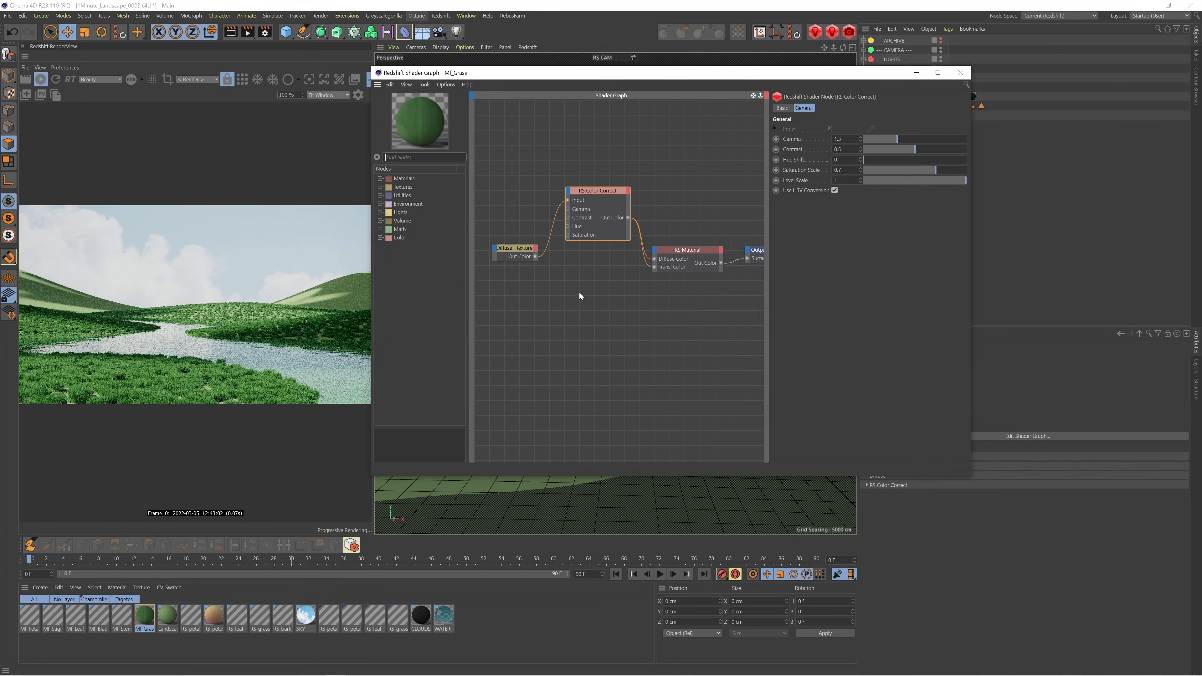
pyautogui.scroll(-2, 581, 293)
pyautogui.moveTo(604, 73); pyautogui.dragTo(617, 73)
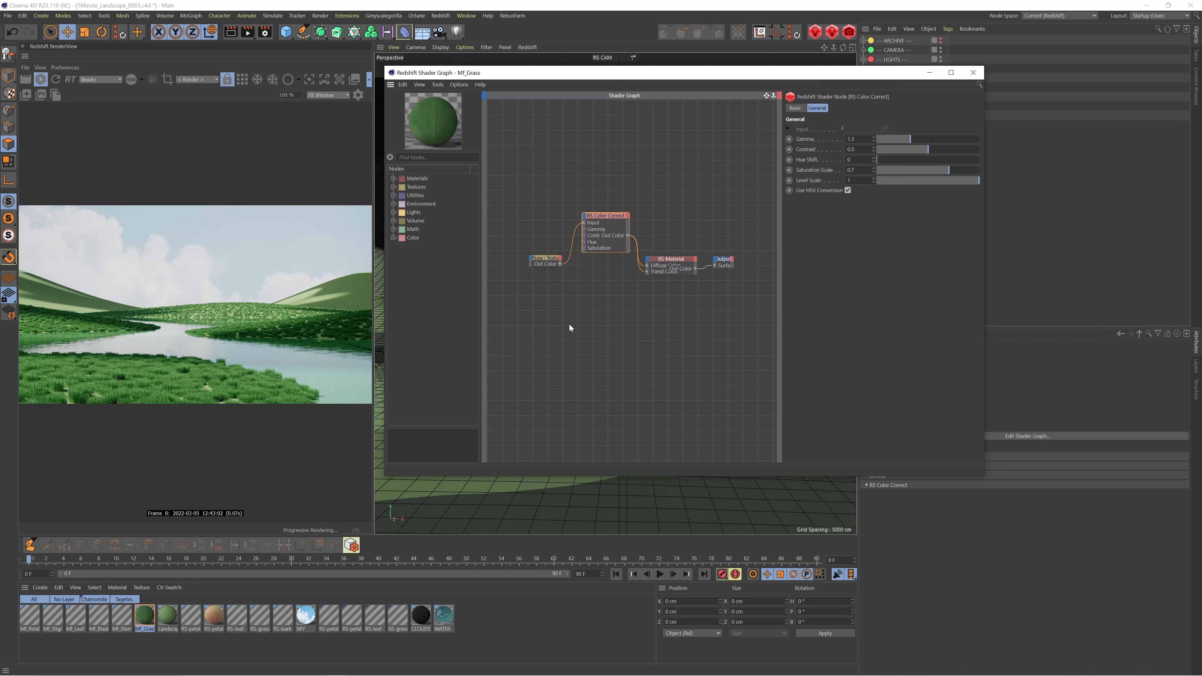
# Add a Color User Data node reading the Object Color attribute and connect it directly to the Output's Surface
pyautogui.click(578, 310)
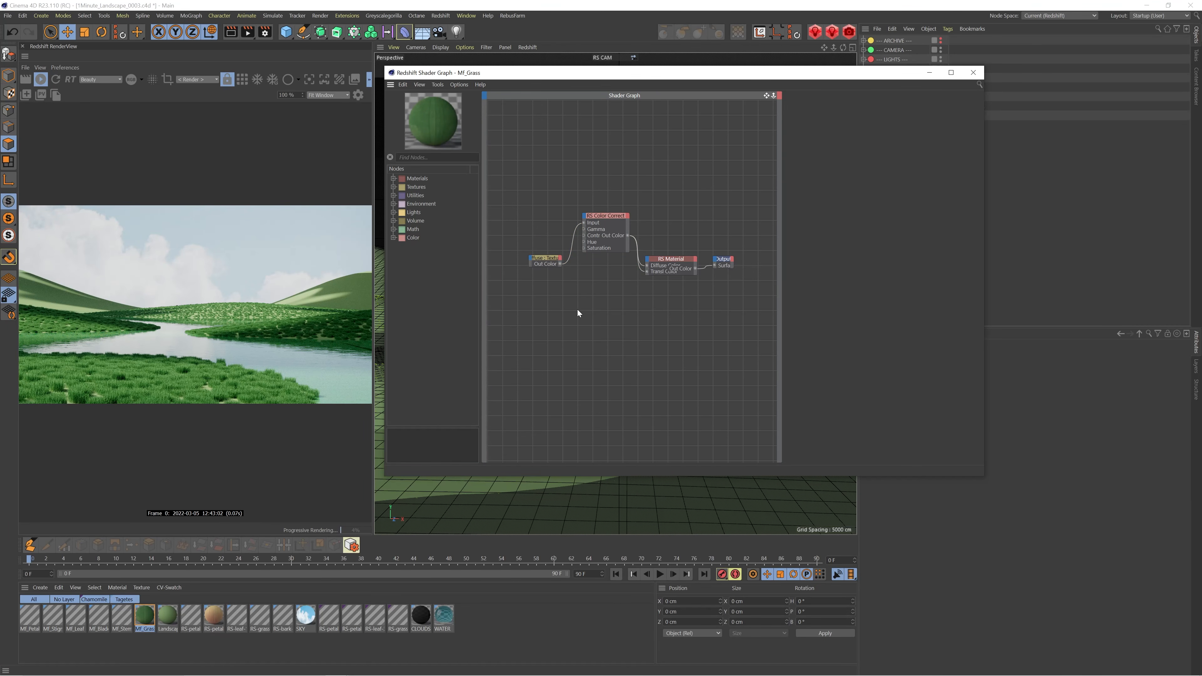
pyautogui.press('Tab')
pyautogui.write('color us')
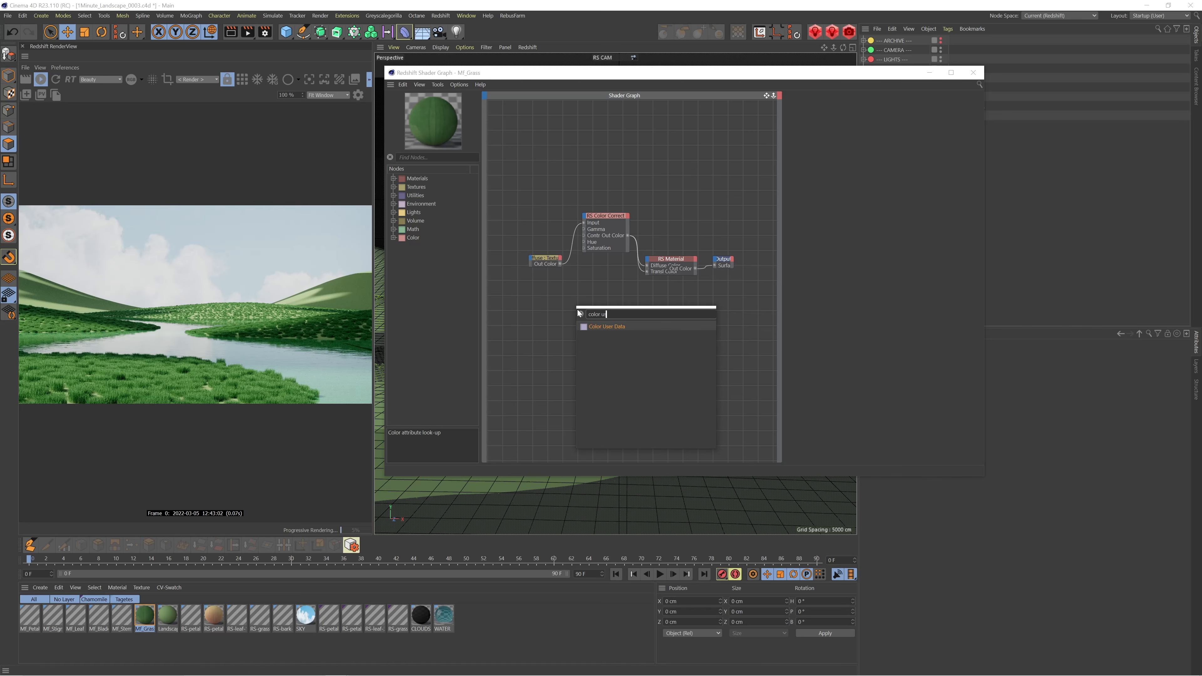
pyautogui.press('Return')
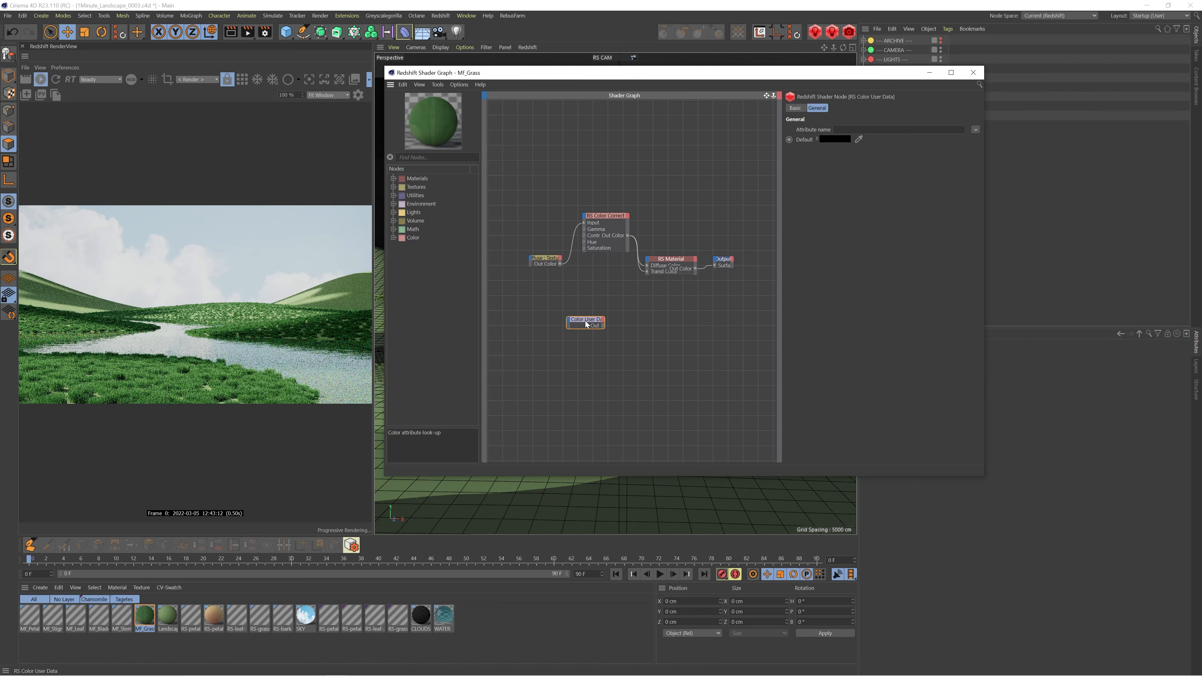
pyautogui.press('o')
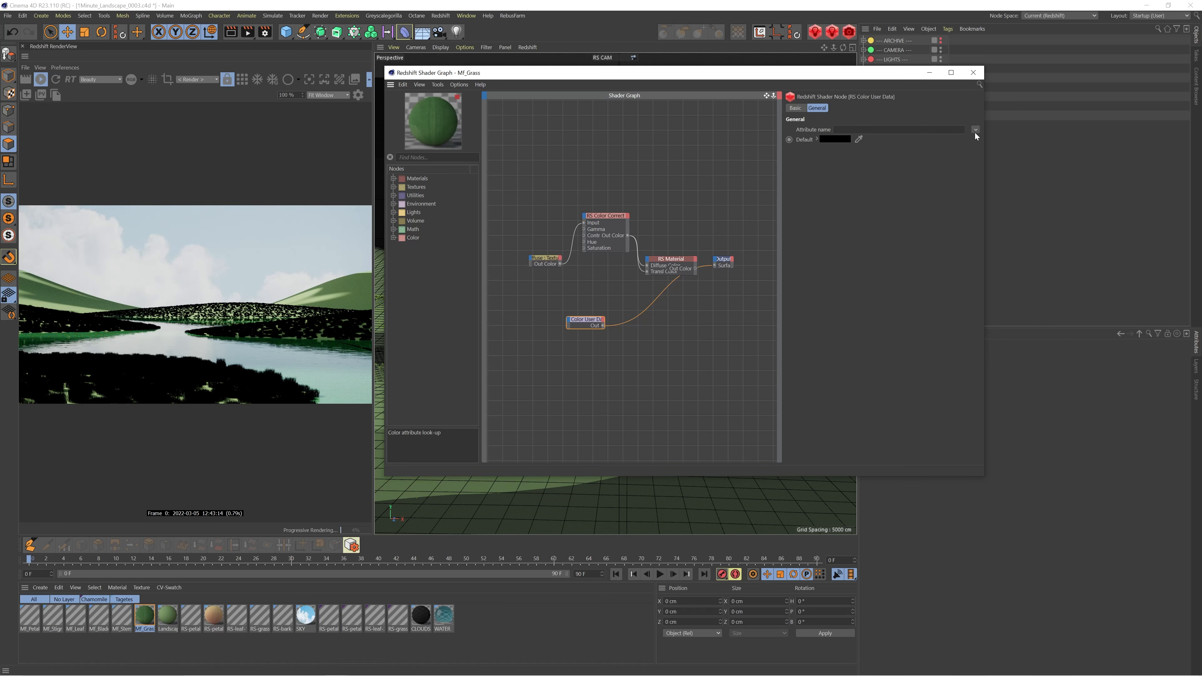
pyautogui.moveTo(979, 150)
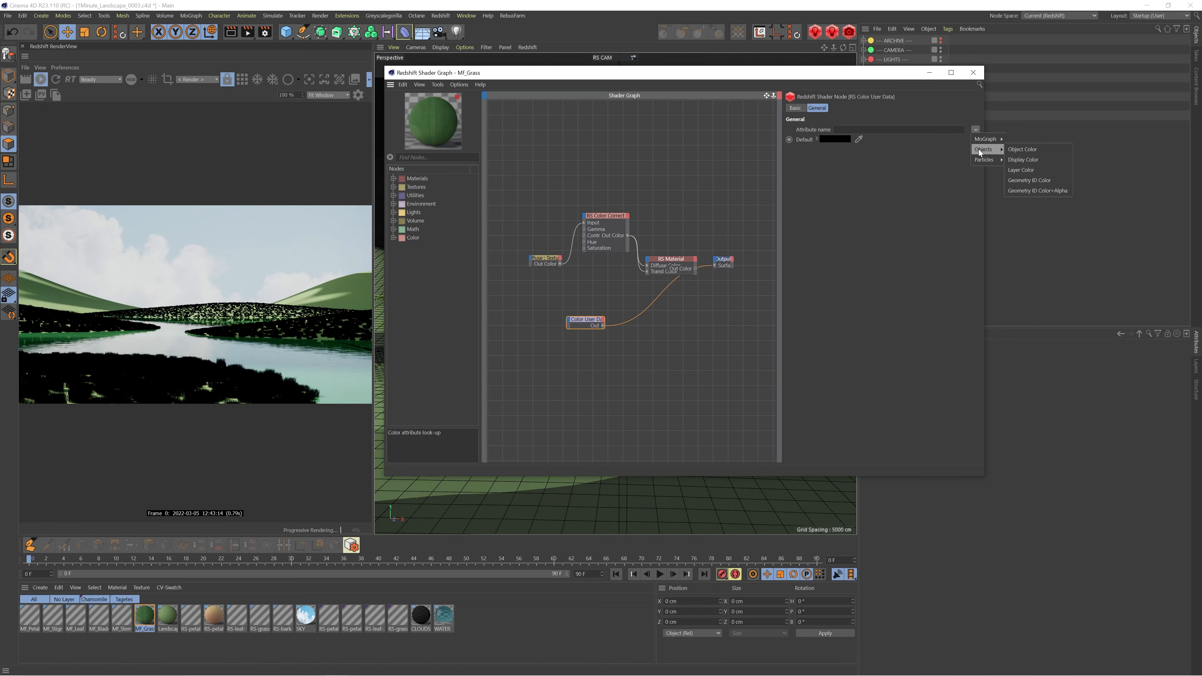
pyautogui.click(1029, 147)
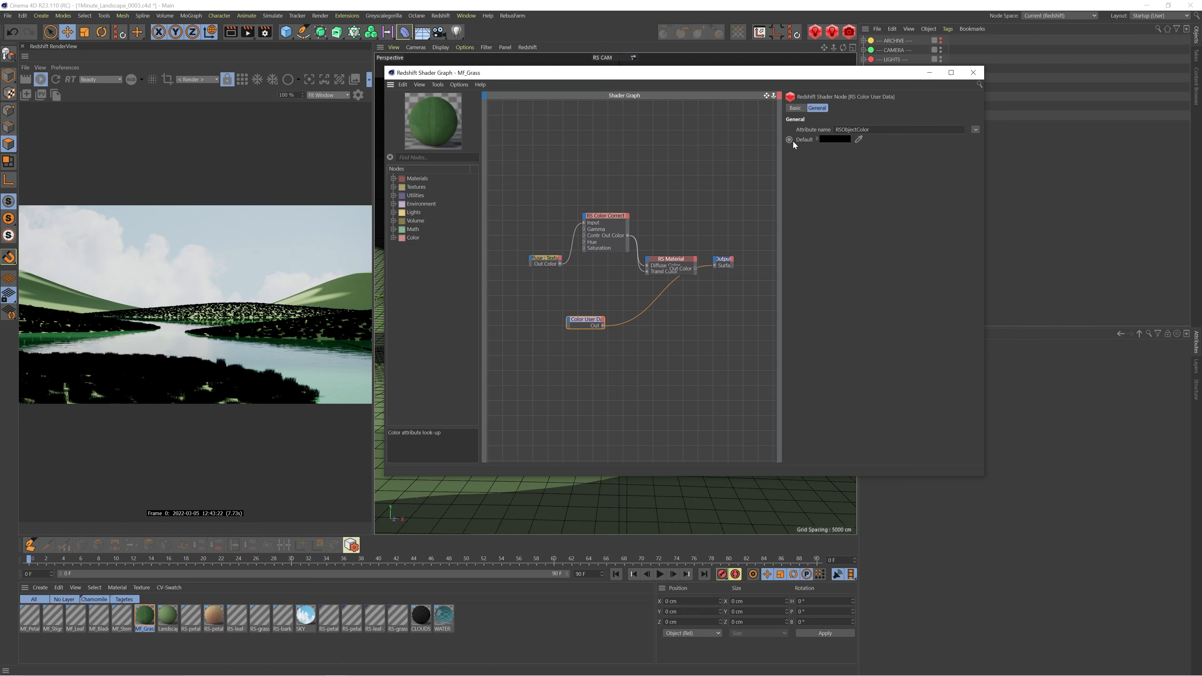
# Move and narrow the shader graph window to uncover the MultiCloner settings, and change its Point Color to an orange-brown
pyautogui.moveTo(762, 77); pyautogui.dragTo(723, 101)
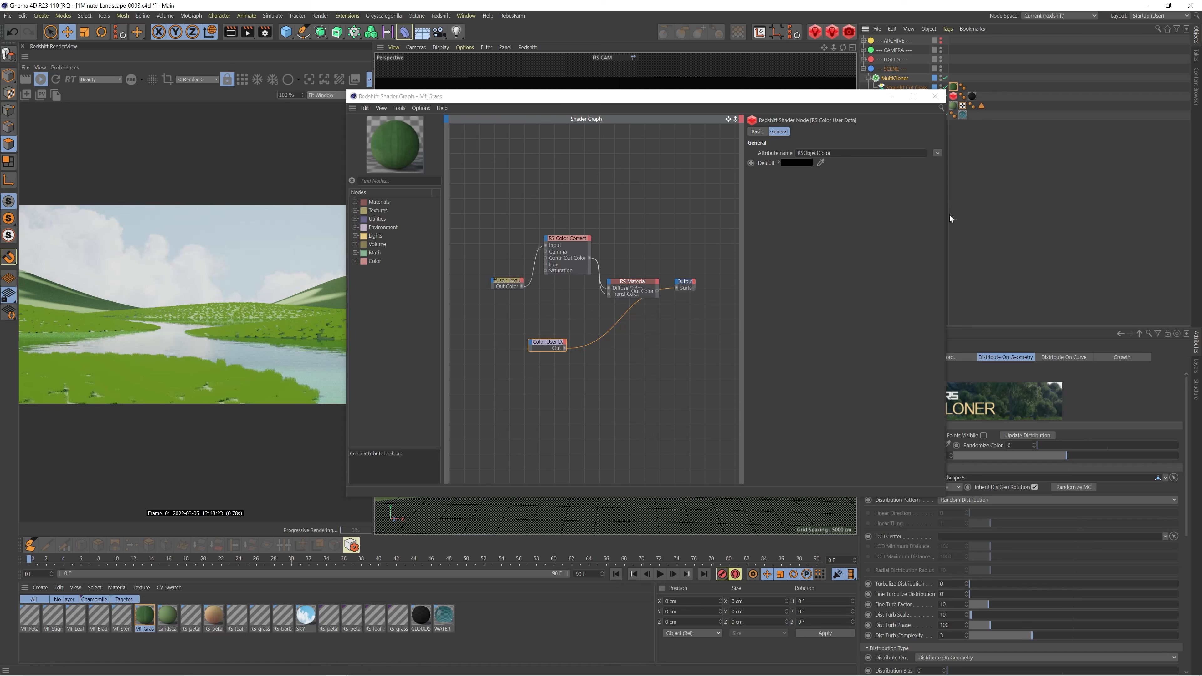
pyautogui.moveTo(948, 216); pyautogui.dragTo(870, 218)
pyautogui.click(921, 445)
pyautogui.moveTo(902, 444); pyautogui.dragTo(879, 443)
pyautogui.click(908, 478)
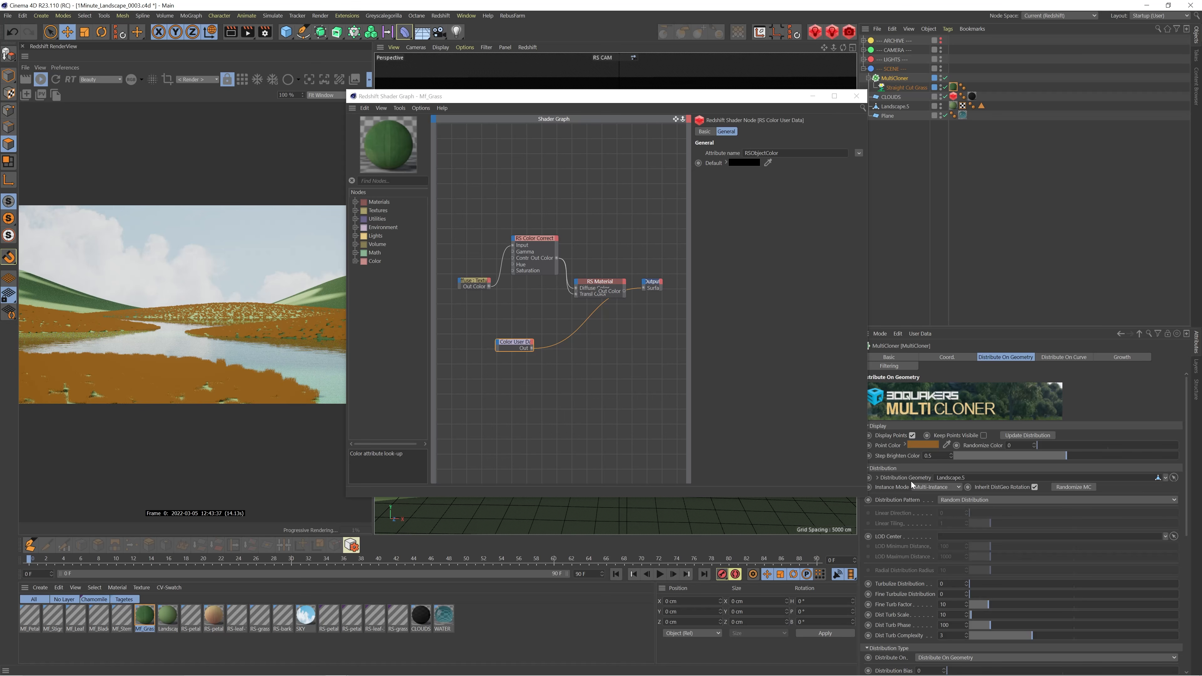
pyautogui.click(918, 442)
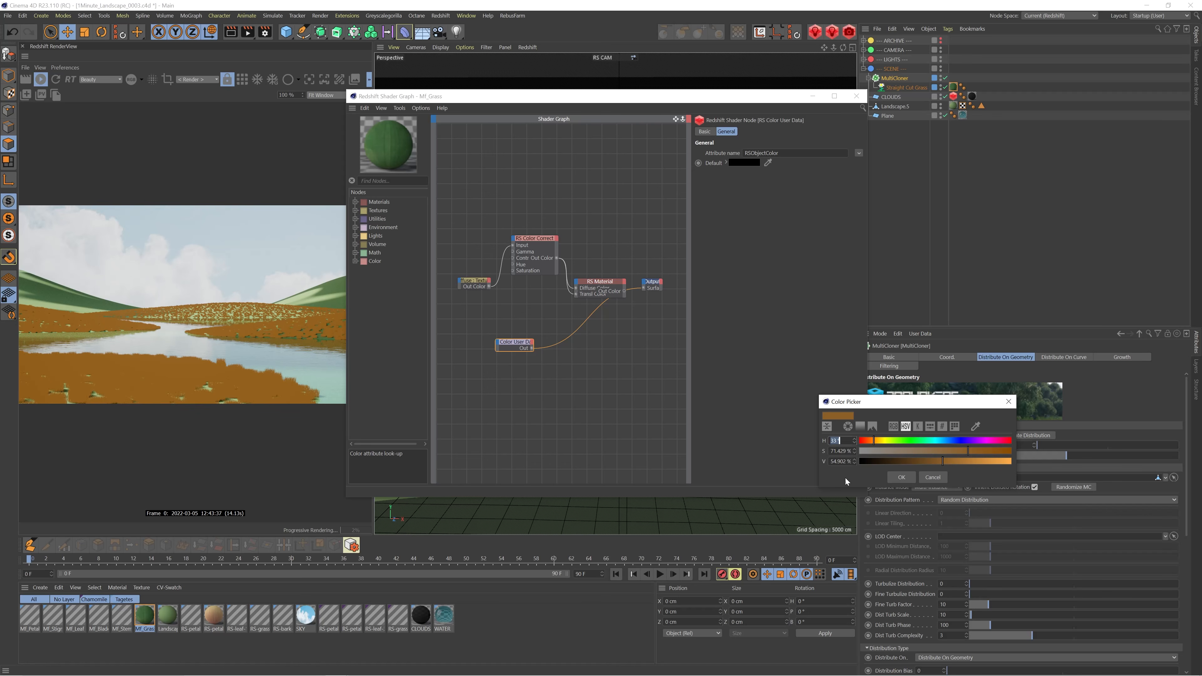
pyautogui.click(928, 476)
# Spread out the Color User Data, RS Material and Output nodes and add an RS Color Mix node between them
pyautogui.moveTo(457, 267); pyautogui.dragTo(482, 340)
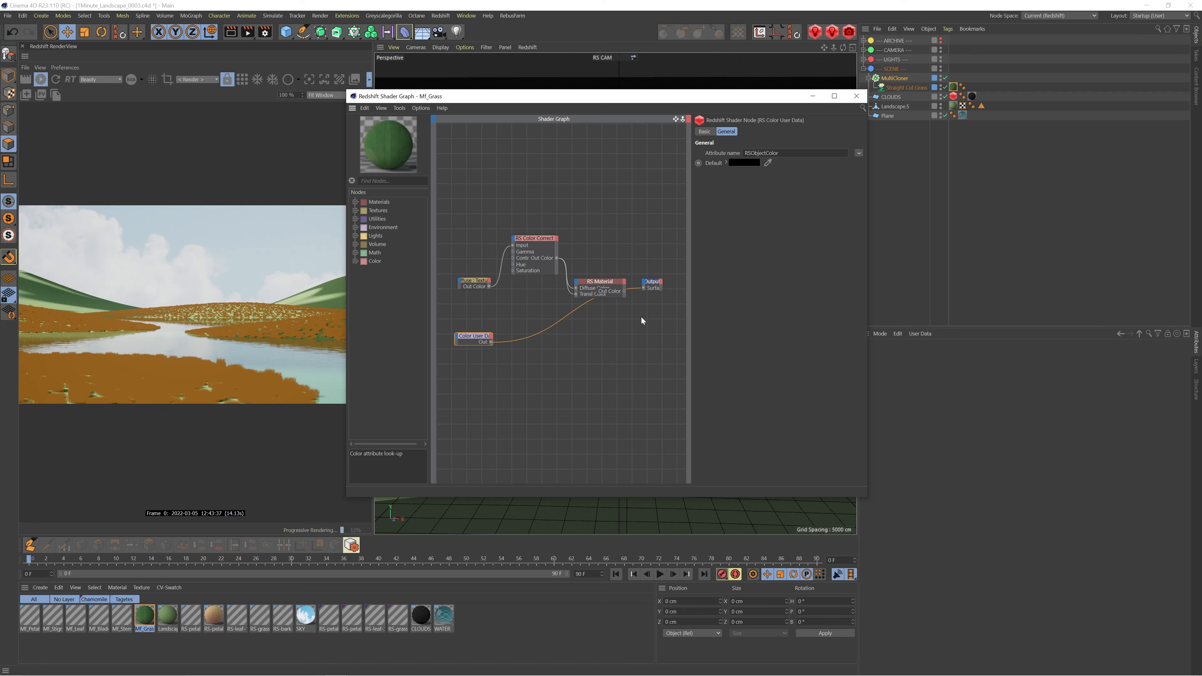
pyautogui.moveTo(643, 317); pyautogui.dragTo(636, 284)
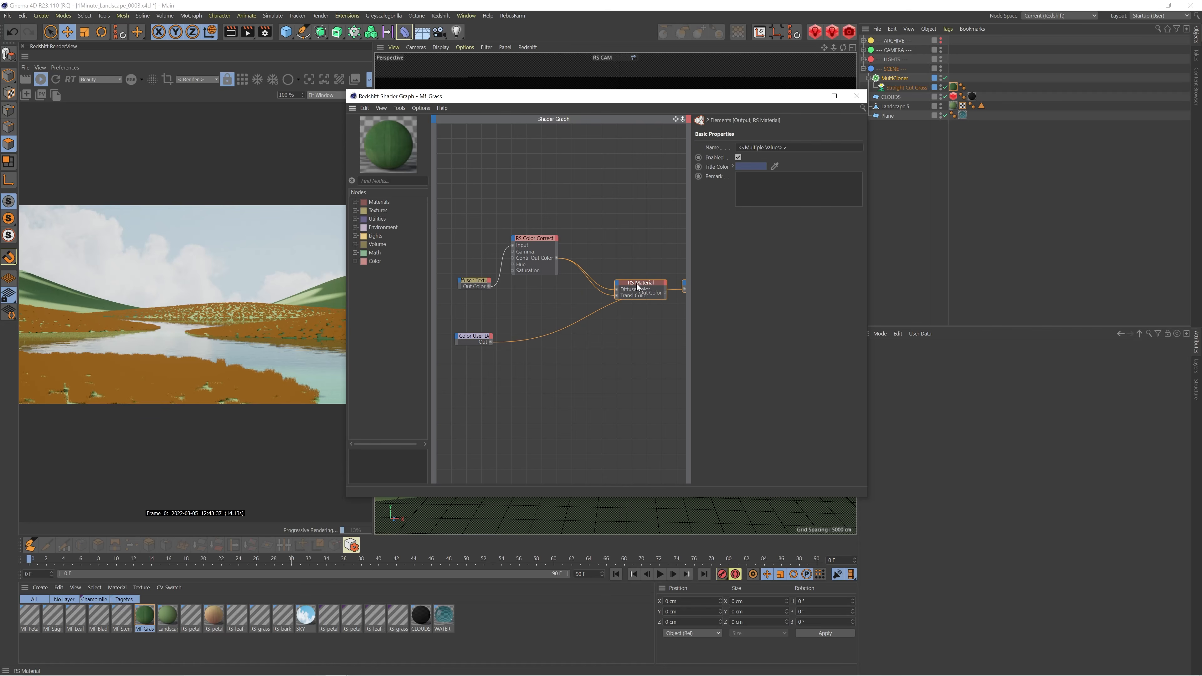
pyautogui.click(563, 309)
pyautogui.write('col')
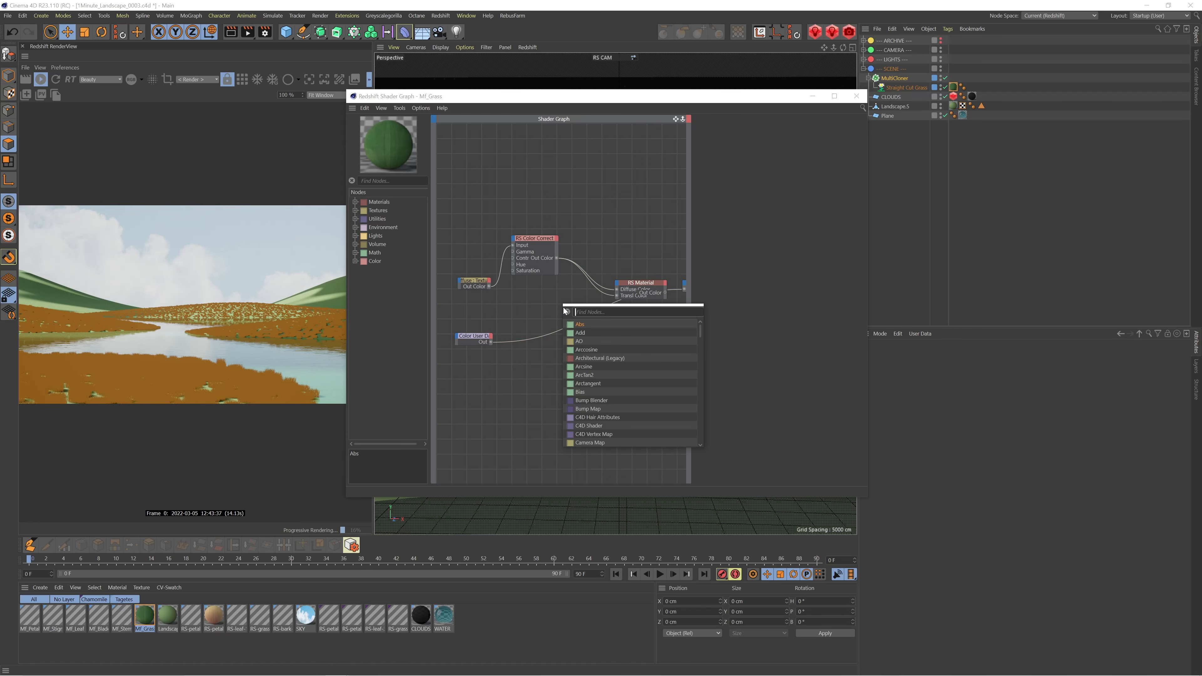
pyautogui.write('or mix')
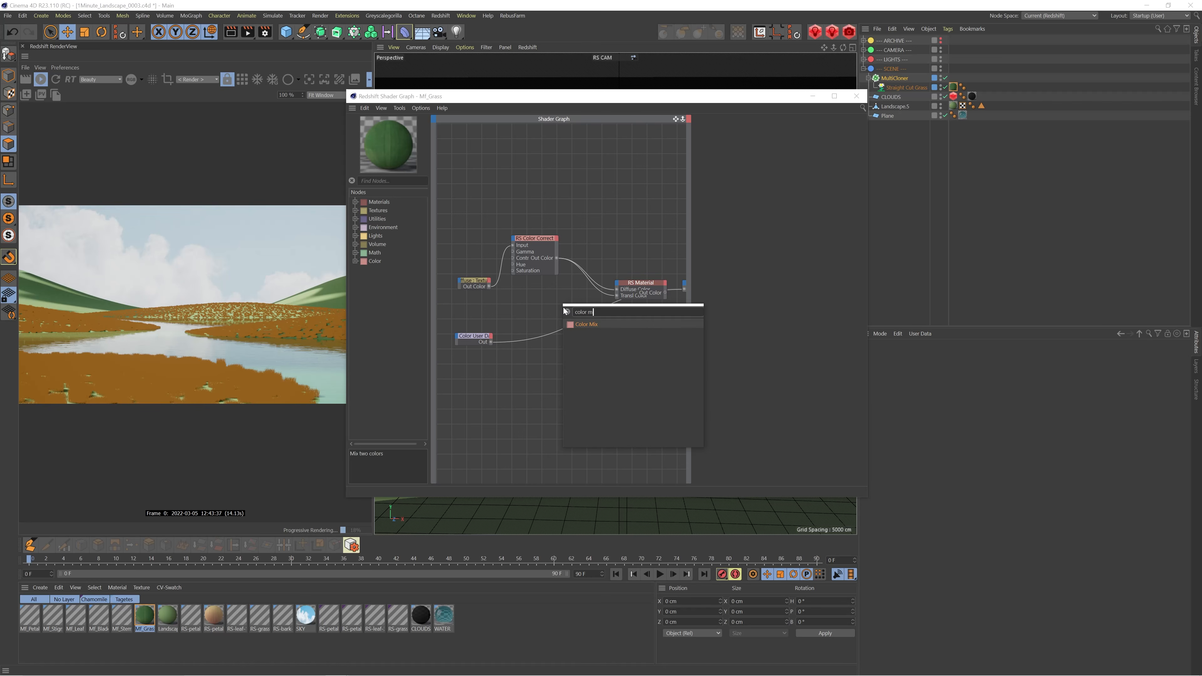
pyautogui.press('Return')
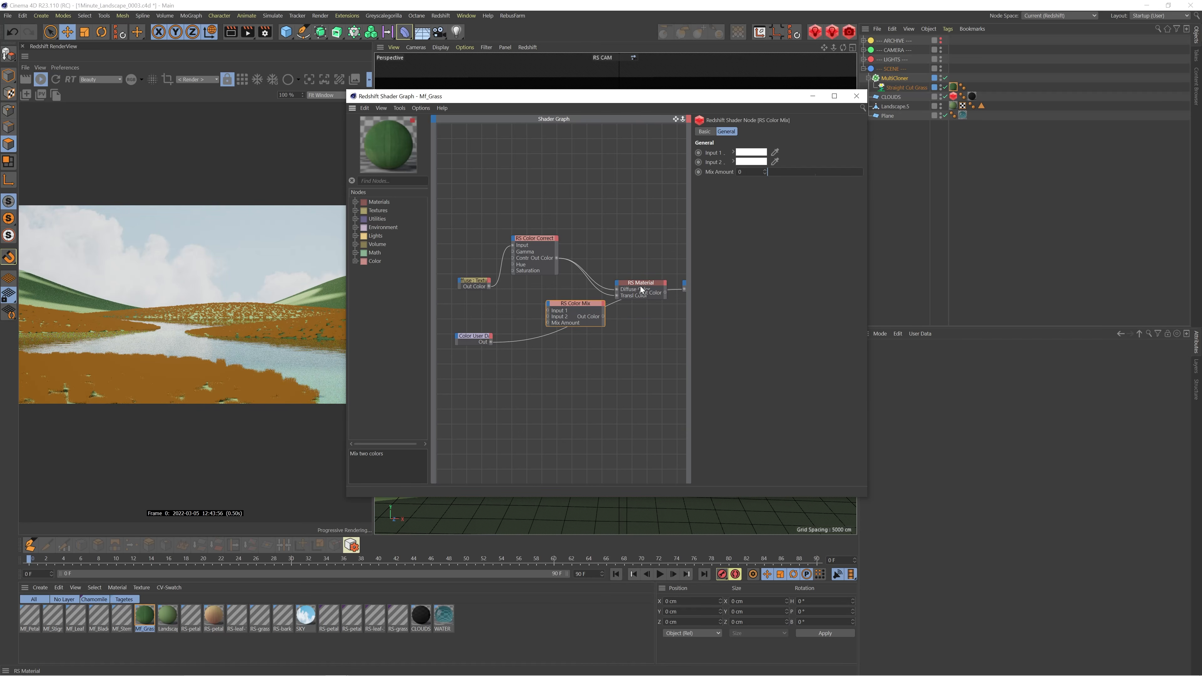
# Reconnect the RS Material to the Output's Surface and place the RS Color Mix node just below the material
pyautogui.click(640, 285)
pyautogui.press('o')
pyautogui.moveTo(565, 311); pyautogui.dragTo(589, 321)
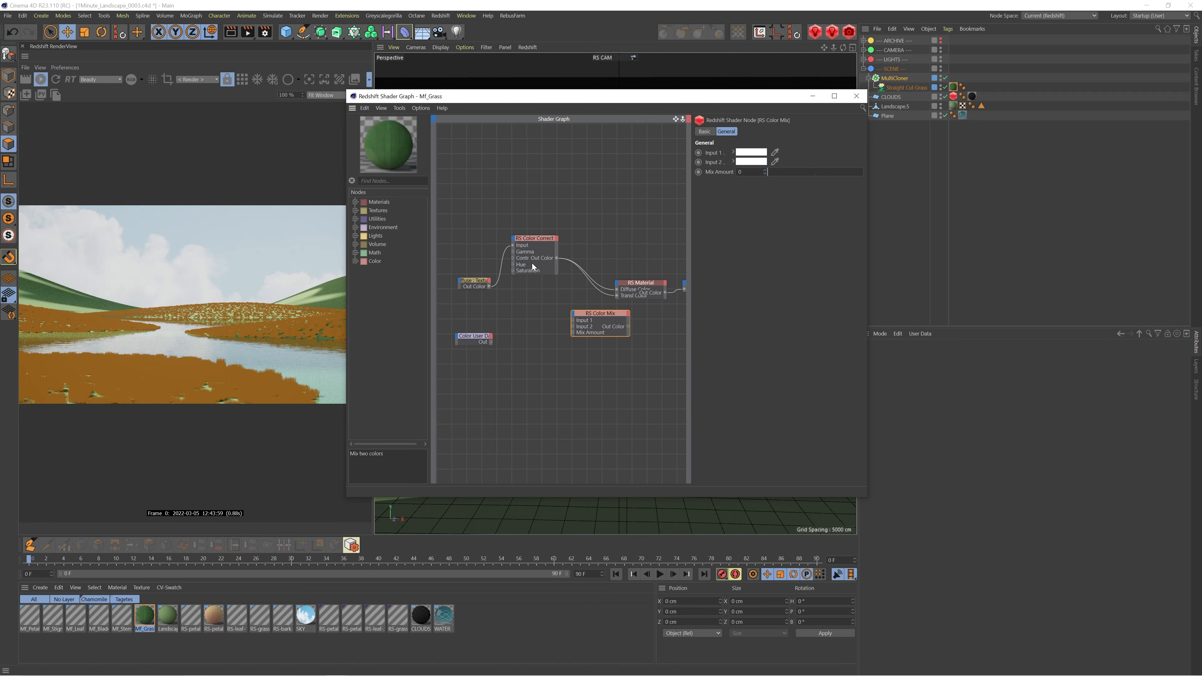
# Feed the RS Color Correct output into Input 1 of the RS Color Mix and the Color User Data into Input 2
pyautogui.moveTo(555, 259); pyautogui.dragTo(573, 321)
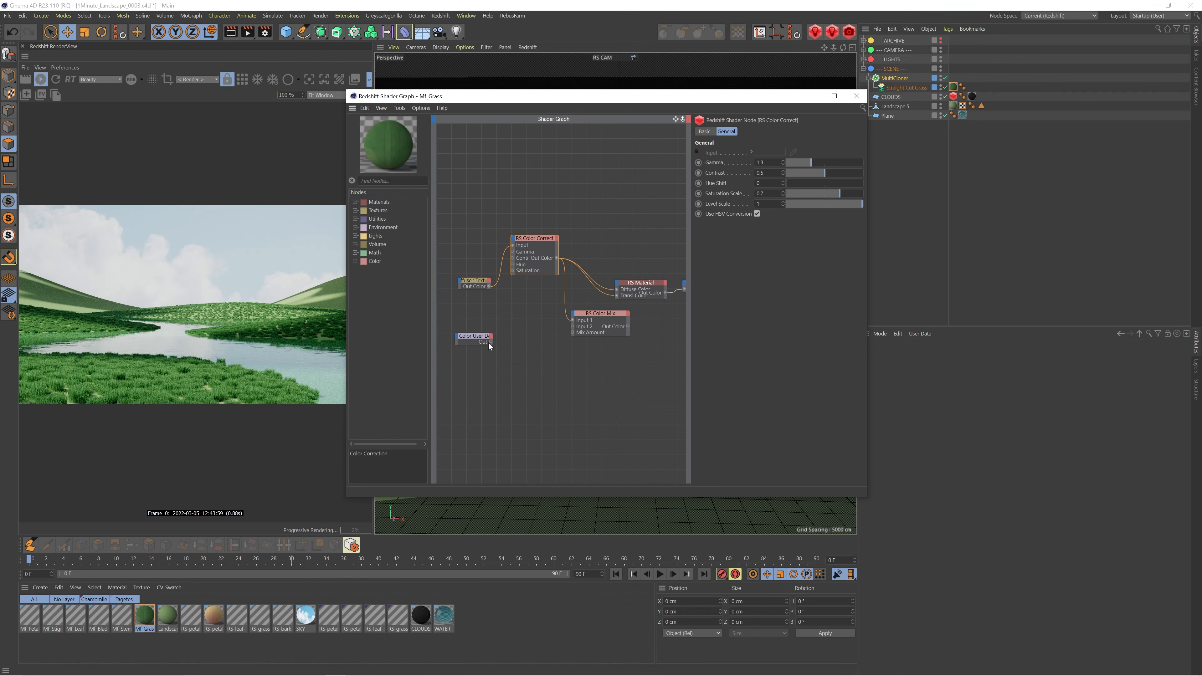
pyautogui.moveTo(490, 342); pyautogui.dragTo(583, 316)
pyautogui.scroll(-1, 487, 307)
pyautogui.scroll(-1, 486, 307)
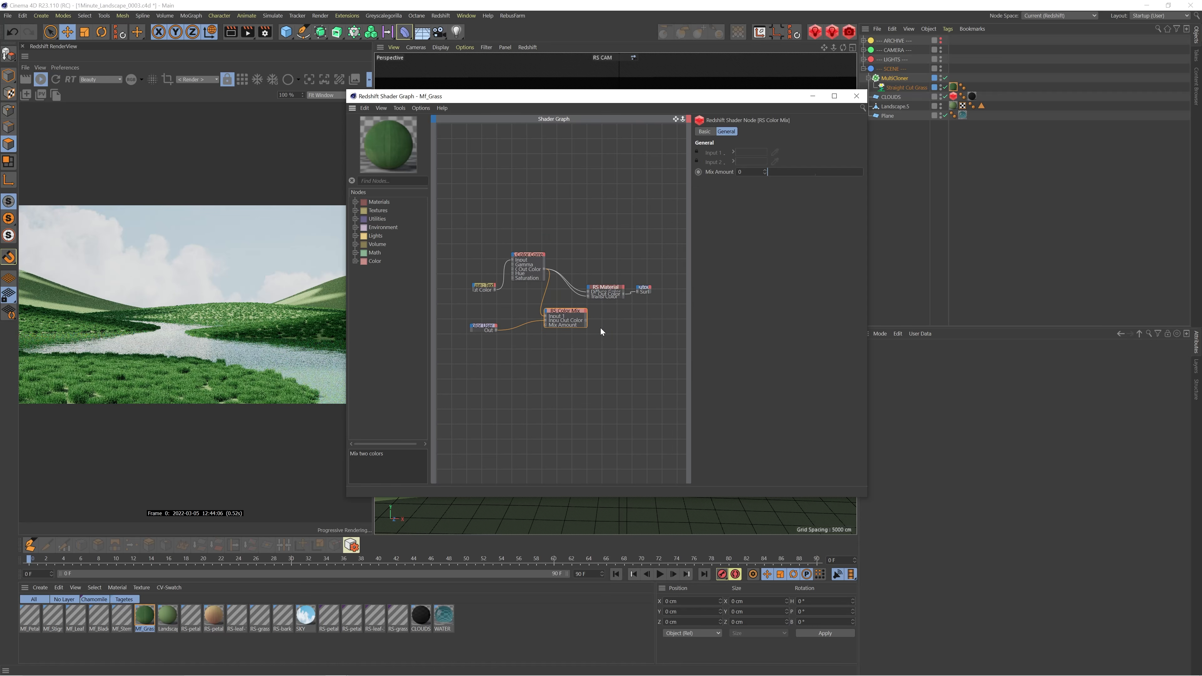
# Reposition the RS Material and Output nodes, and feed the RS Color Mix output into the material's Diffuse Color and Transl Color
pyautogui.scroll(2, 661, 327)
pyautogui.moveTo(663, 326); pyautogui.dragTo(620, 272)
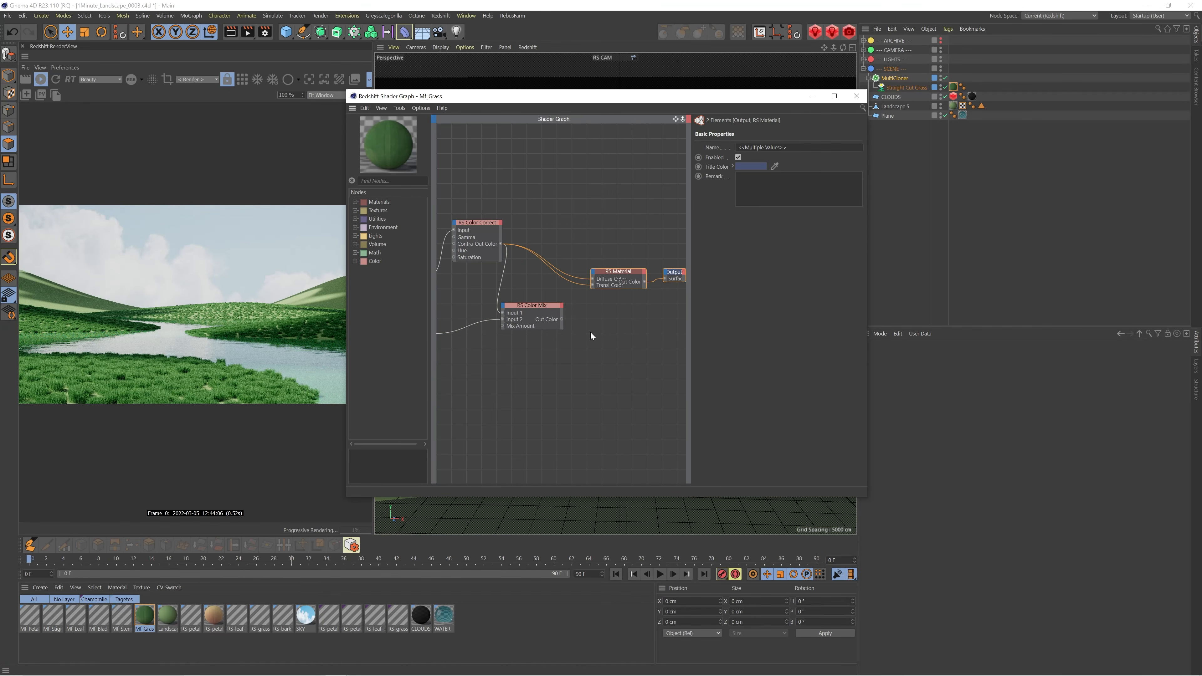
pyautogui.click(591, 332)
pyautogui.moveTo(562, 319); pyautogui.dragTo(594, 278)
pyautogui.moveTo(562, 318); pyautogui.dragTo(592, 280)
# Set the RS Color Mix node's Mix Amount to 0.75
pyautogui.click(506, 306)
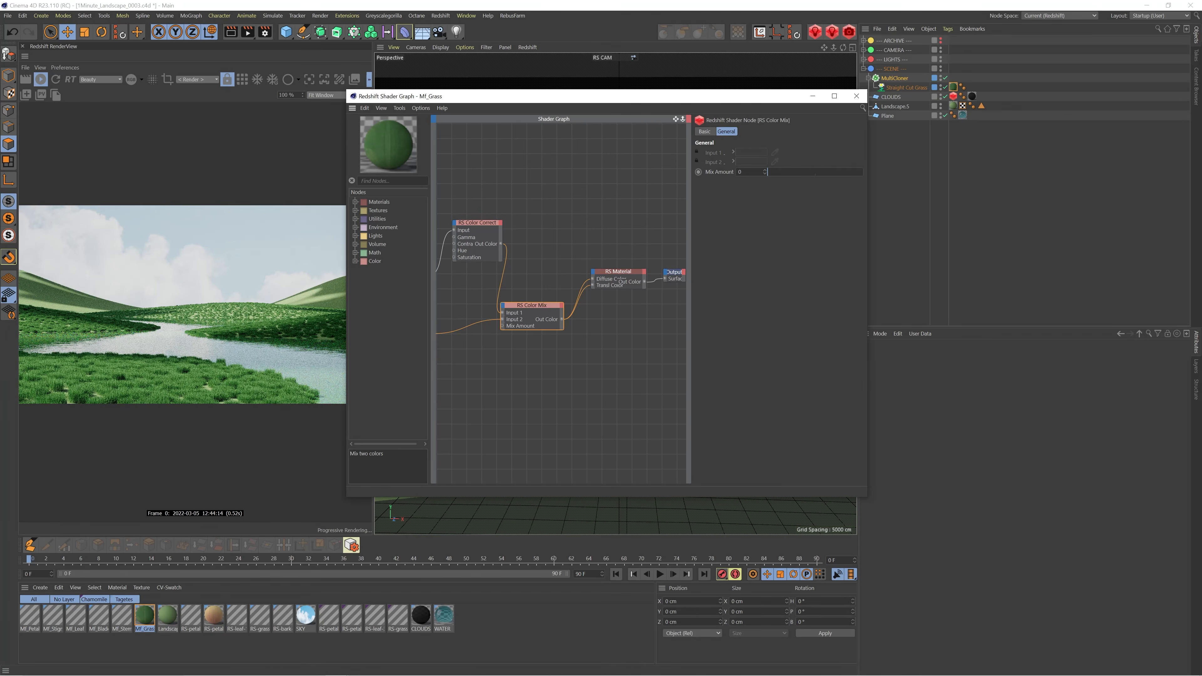
pyautogui.scroll(-3, 595, 247)
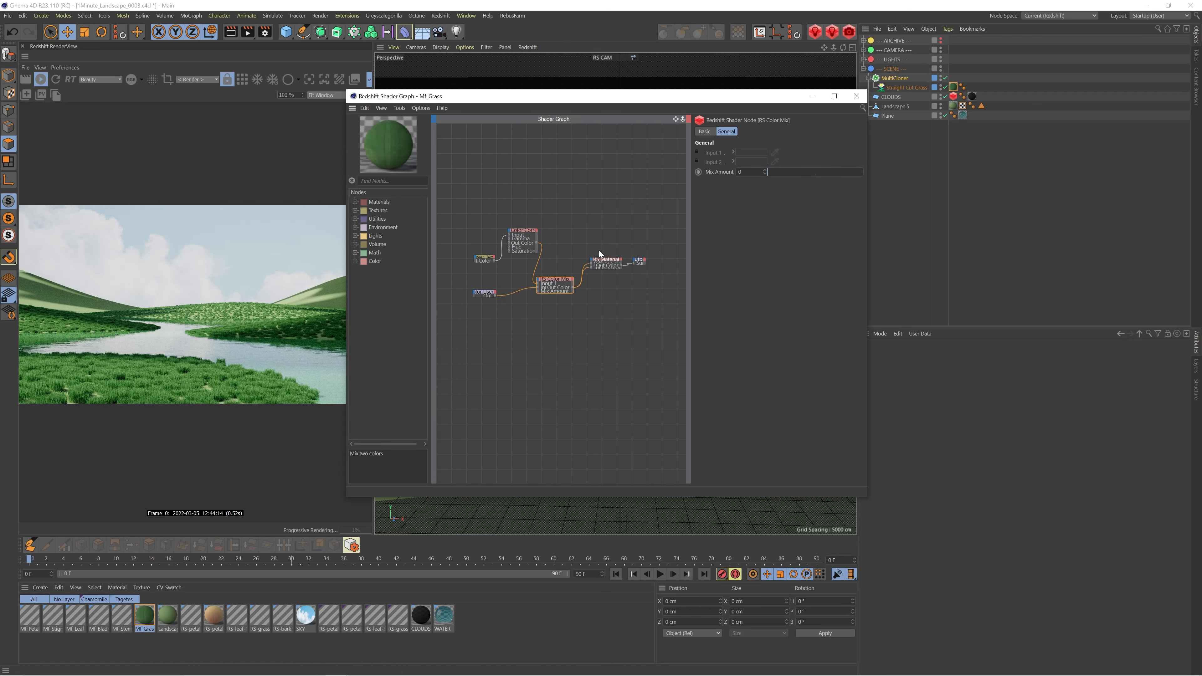
pyautogui.scroll(3, 483, 267)
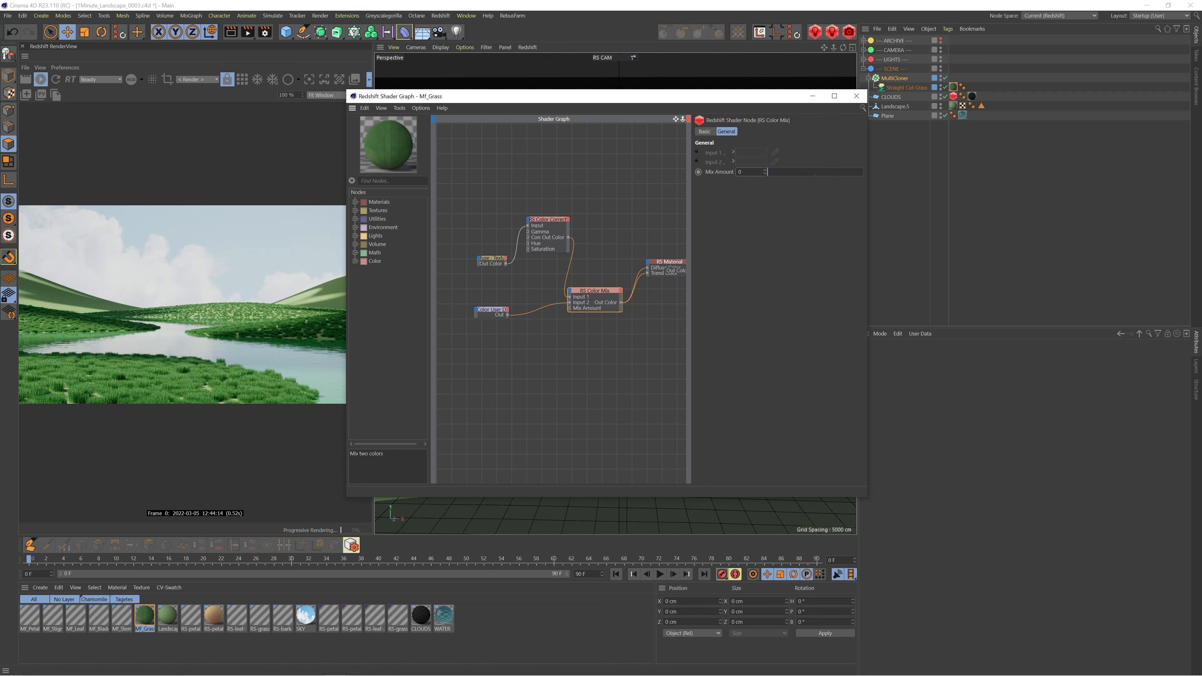
pyautogui.write('.75')
pyautogui.press('Return')
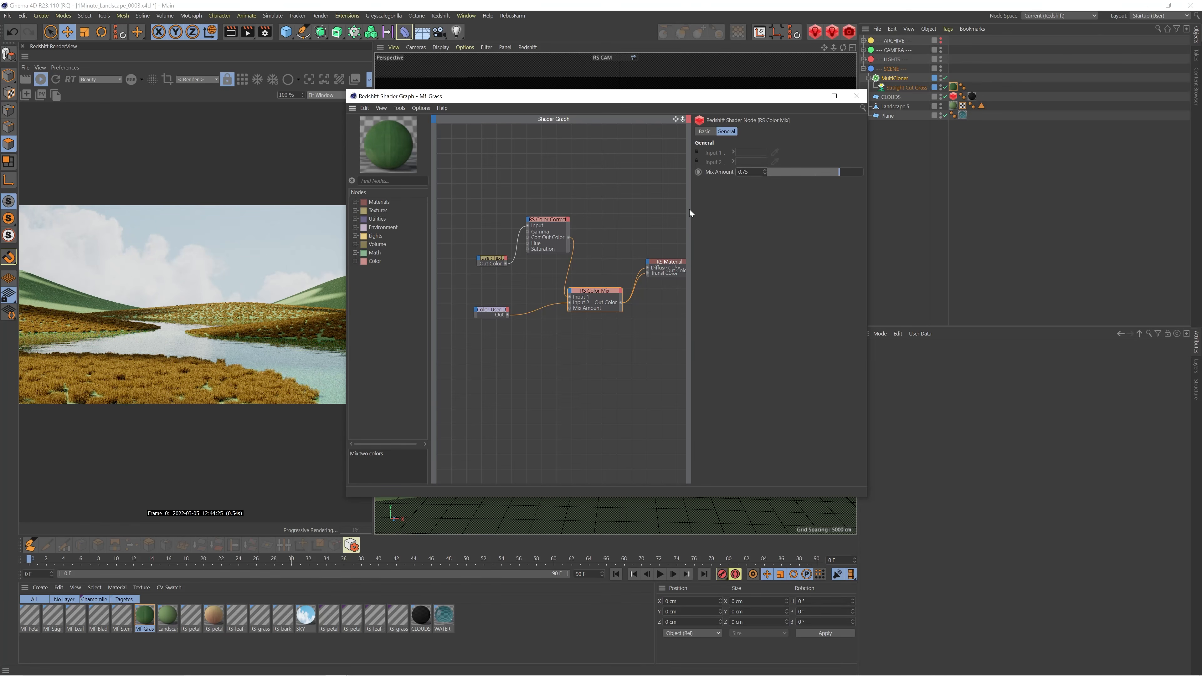
pyautogui.click(498, 312)
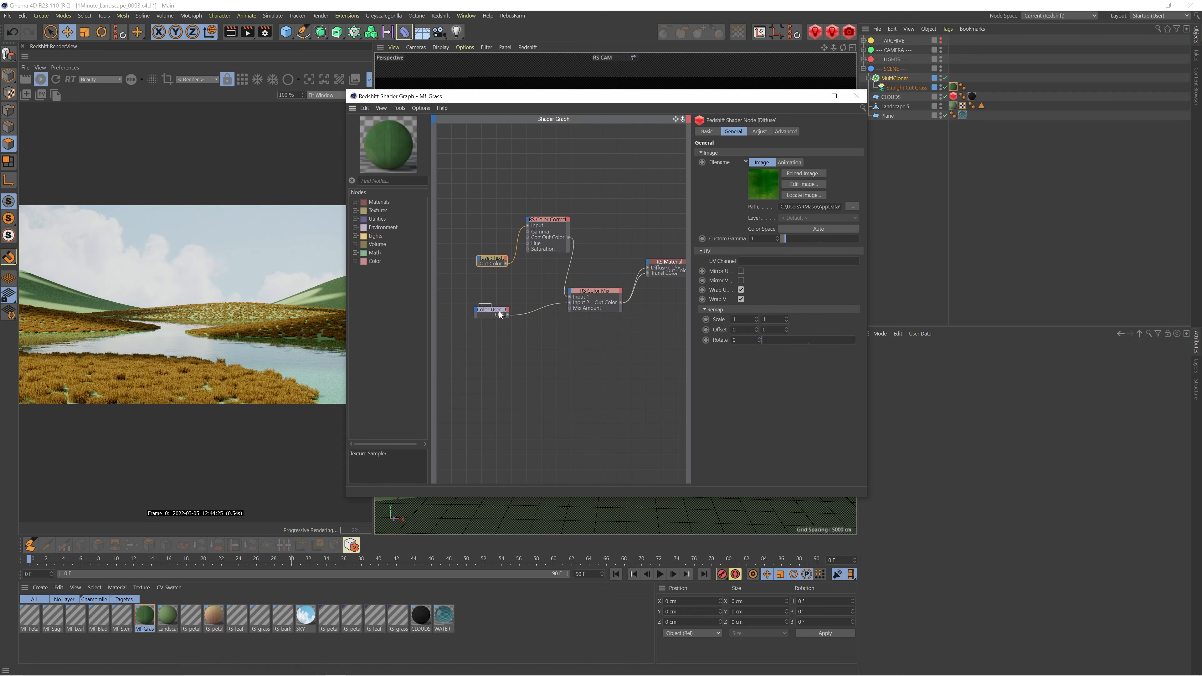
# Set the MultiCloner's Point Color to a yellow-green with a 79° hue and close the shader graph
pyautogui.click(923, 444)
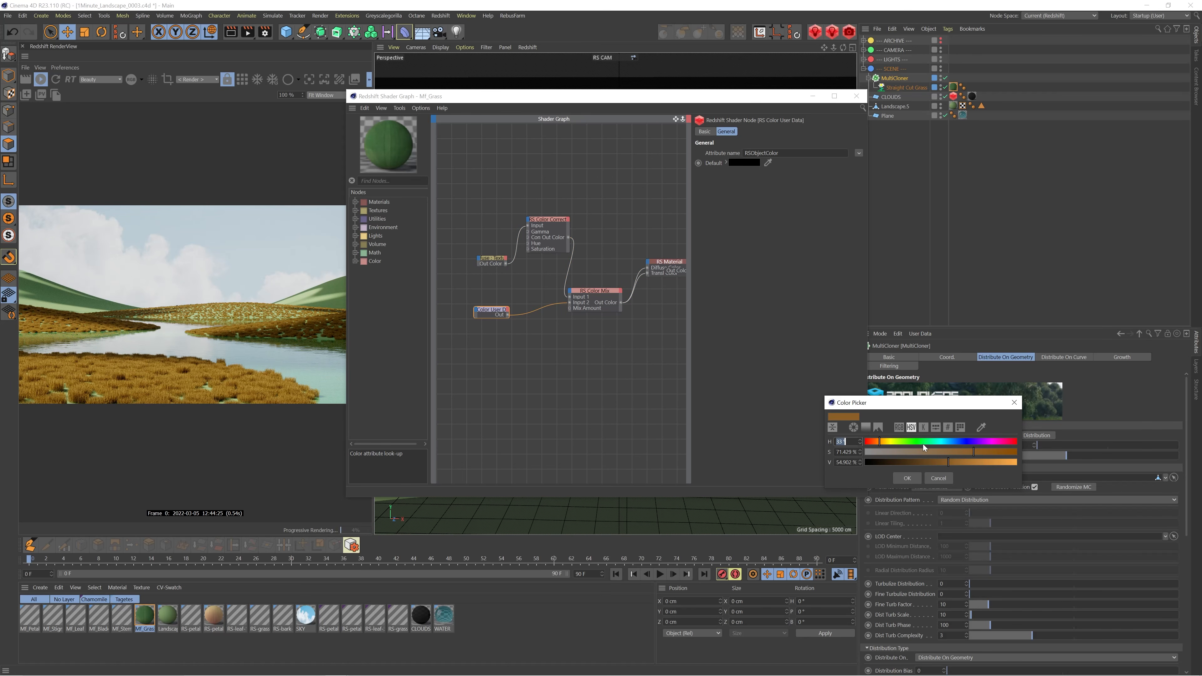
pyautogui.click(899, 445)
pyautogui.click(906, 478)
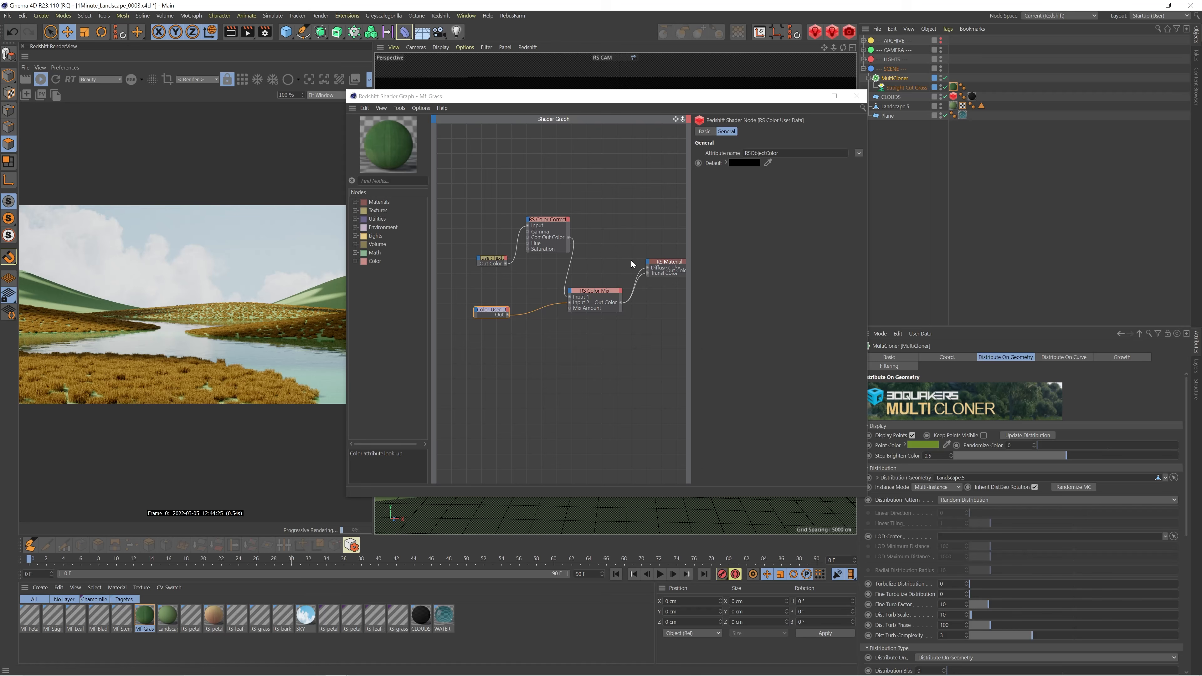
pyautogui.click(855, 97)
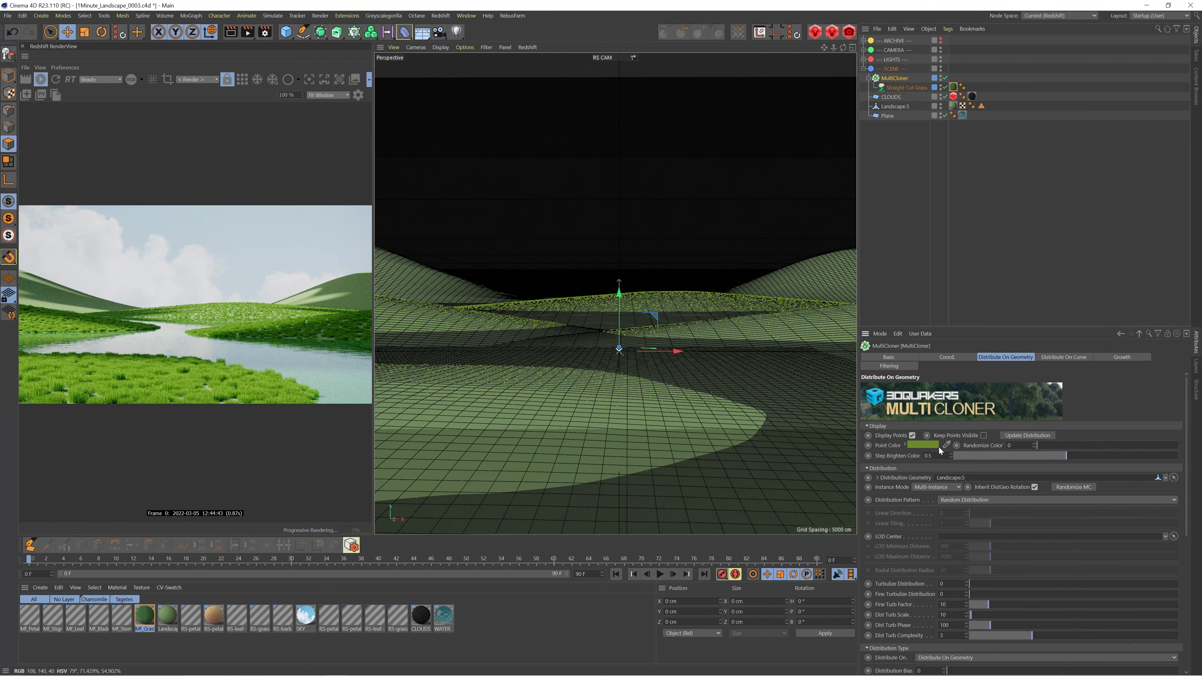
# Try a blue Point Color with a hue of 221° on the MultiCloner
pyautogui.click(928, 445)
pyautogui.click(967, 445)
pyautogui.click(921, 482)
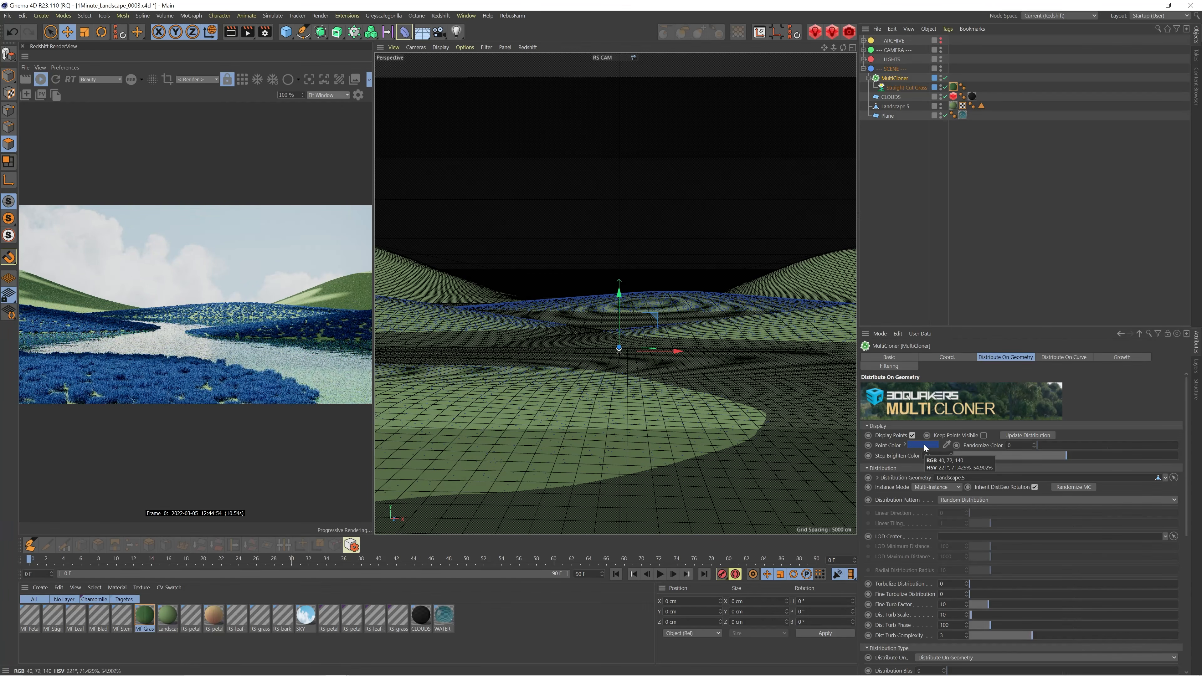
# Set the MultiCloner's Point Color to a muted green with hue 96°, saturation 30% and value 62%
pyautogui.click(925, 444)
pyautogui.click(895, 443)
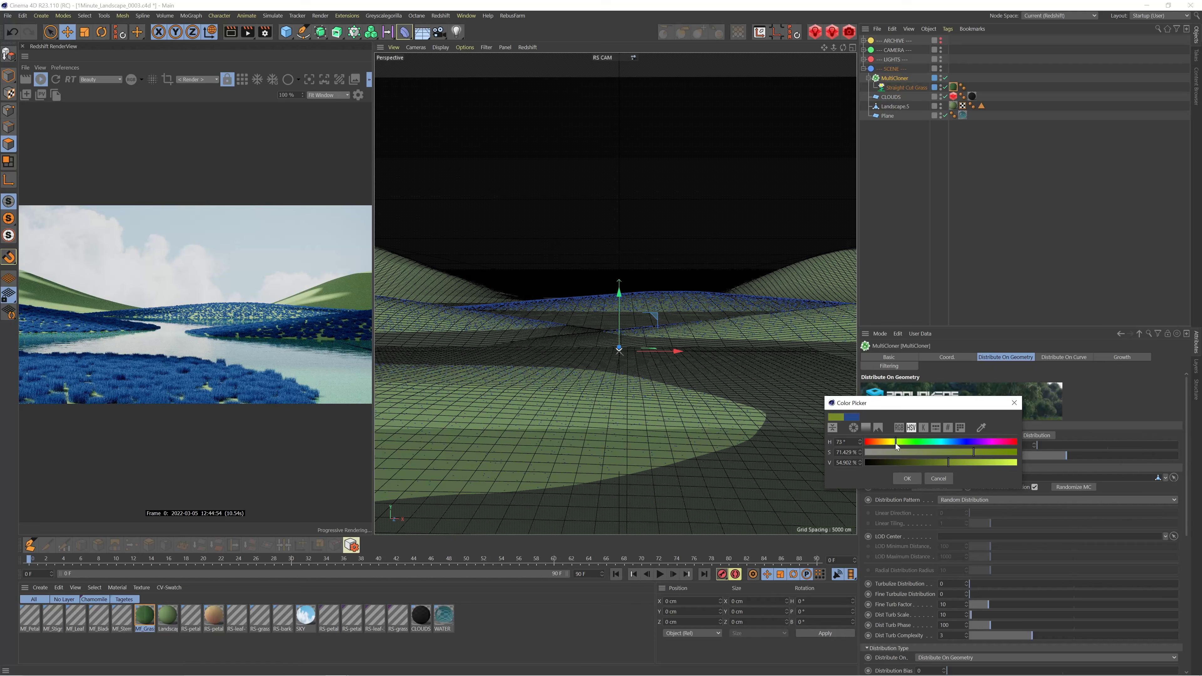
pyautogui.moveTo(846, 441); pyautogui.dragTo(785, 438)
pyautogui.write('96')
pyautogui.press('Tab')
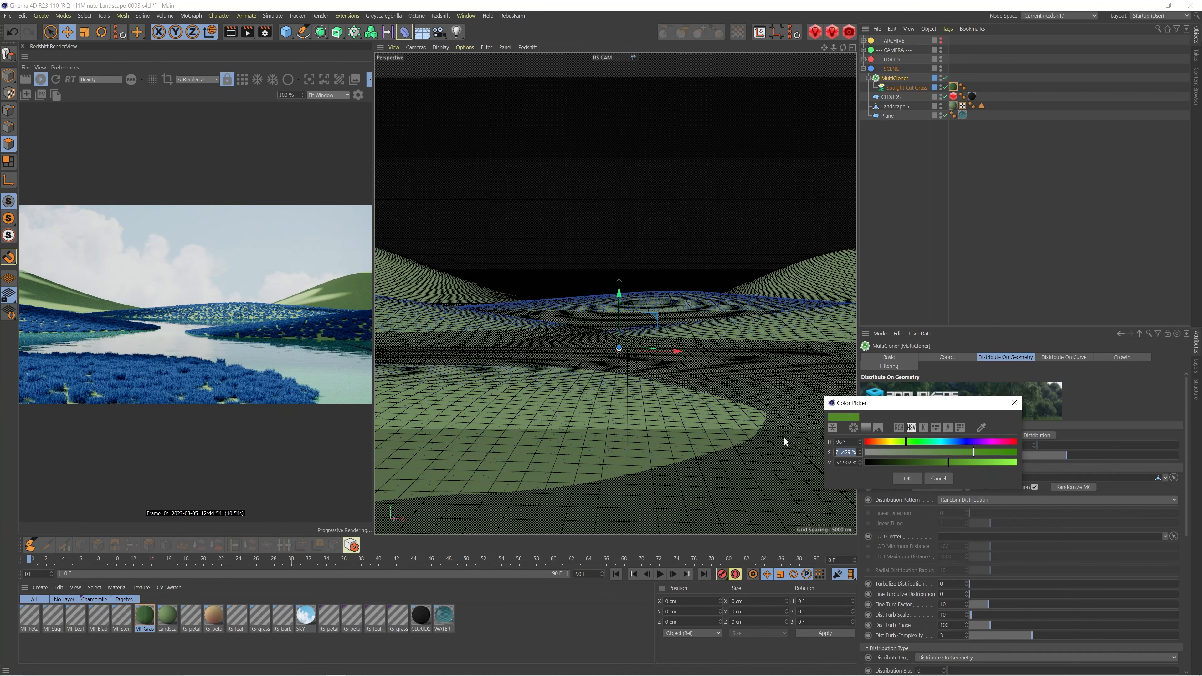
pyautogui.write('30')
pyautogui.press('Tab')
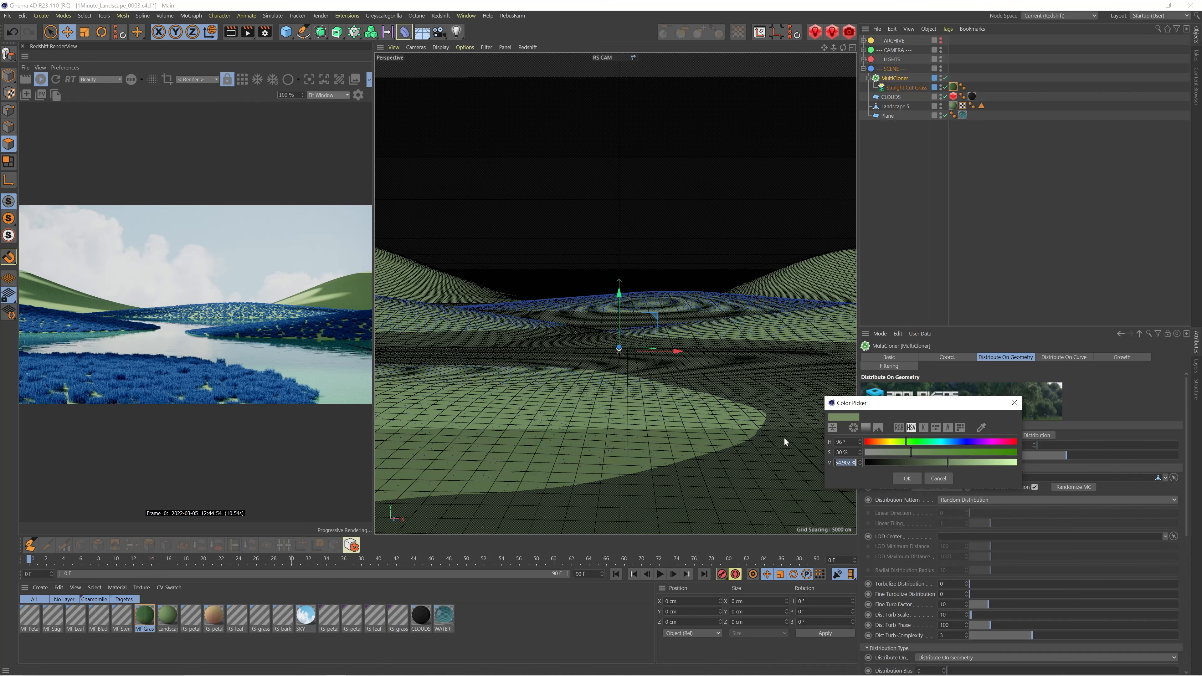
pyautogui.write('62')
pyautogui.press('Return')
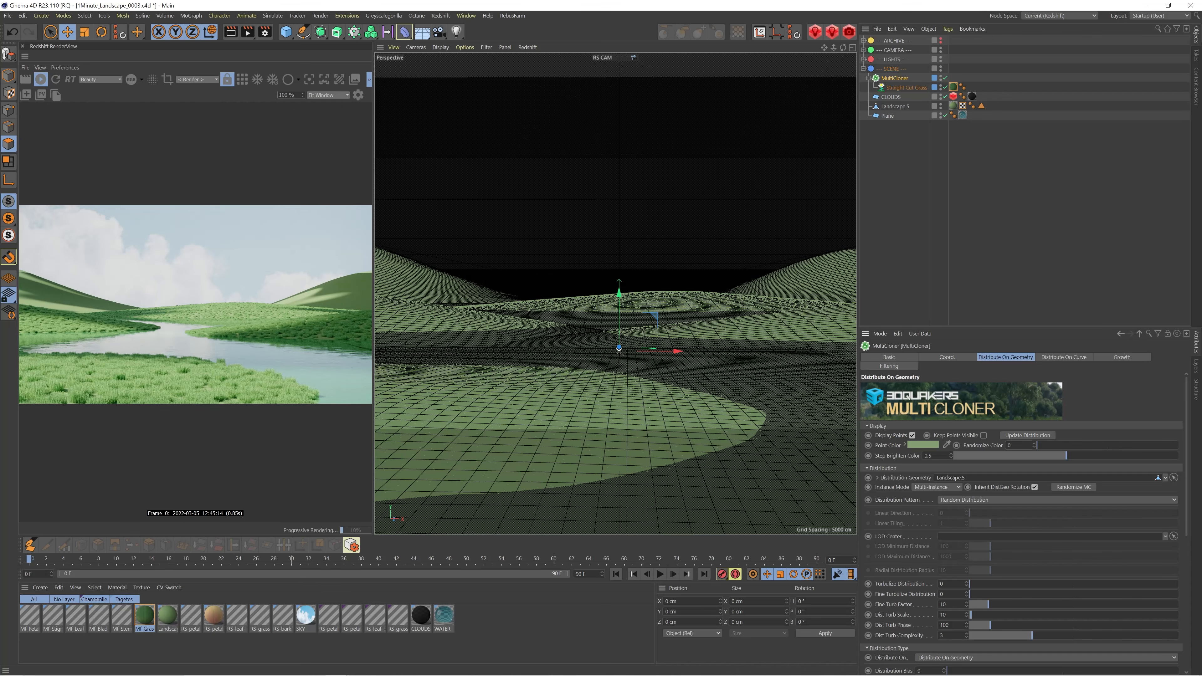
# Try a Randomize Color value of 0.5 on the MultiCloner and reduce it to 0.02
pyautogui.write('.5')
pyautogui.press('Return')
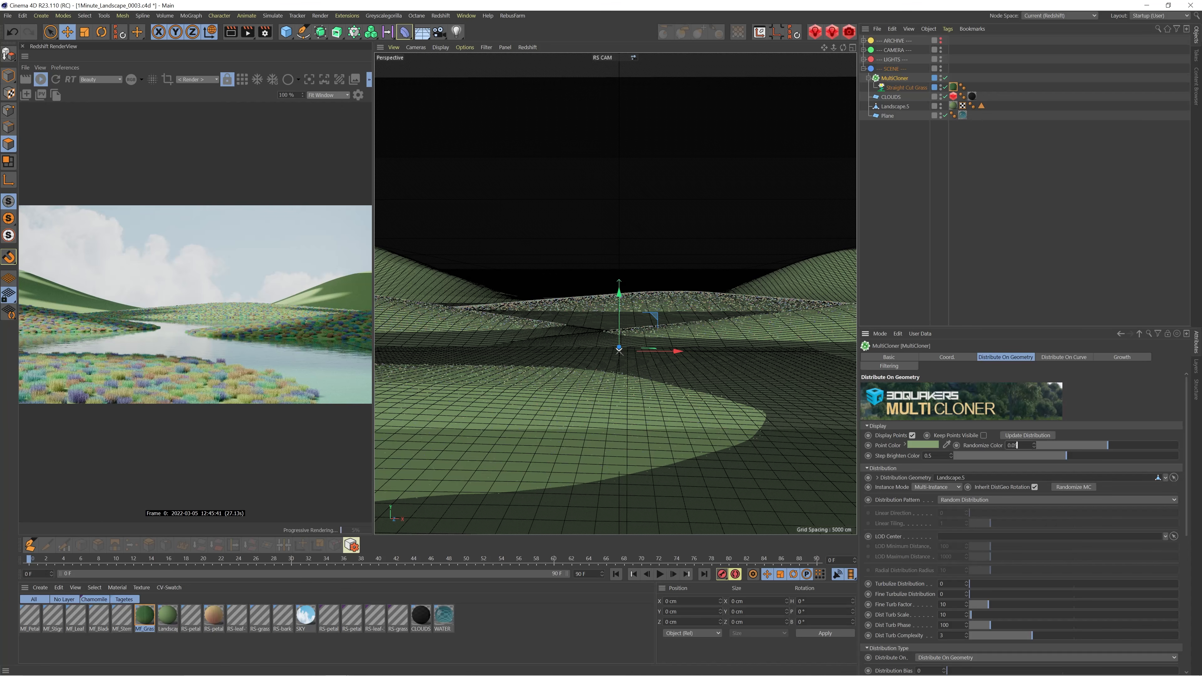
pyautogui.press('Return')
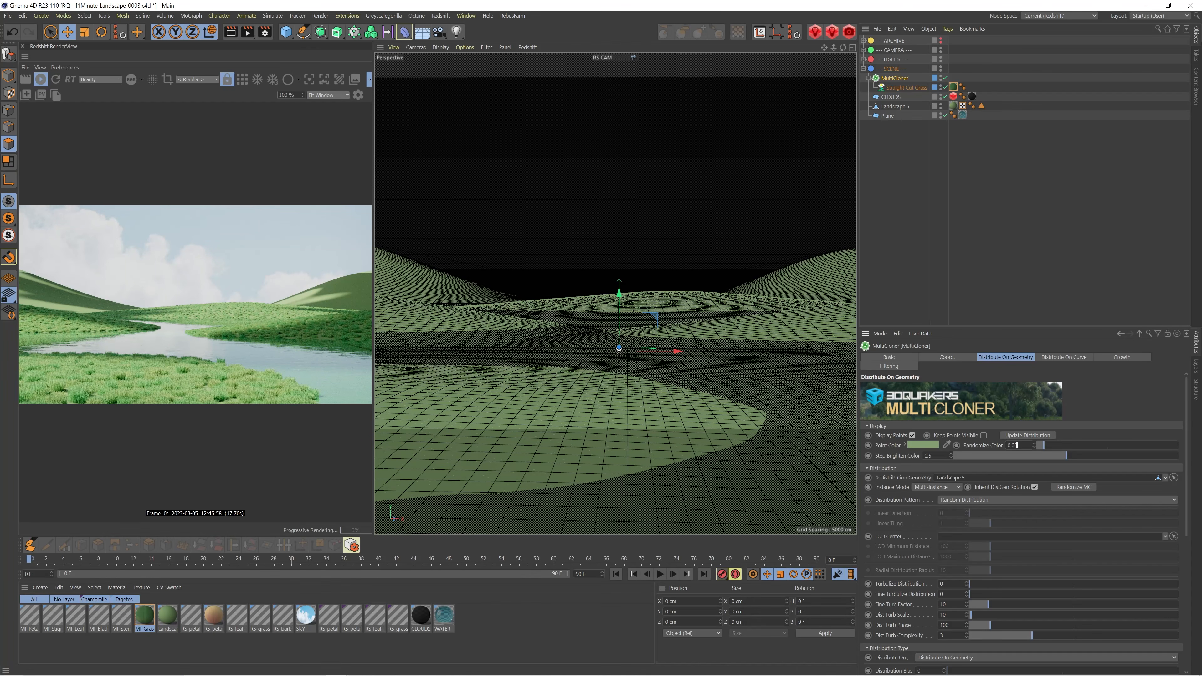
pyautogui.moveTo(1044, 446); pyautogui.dragTo(1039, 446)
# Move MultiCloner.2 and MultiCloner.1 out of the ARCHIVE group to just above the grass MultiCloner in the scene
pyautogui.click(1011, 86)
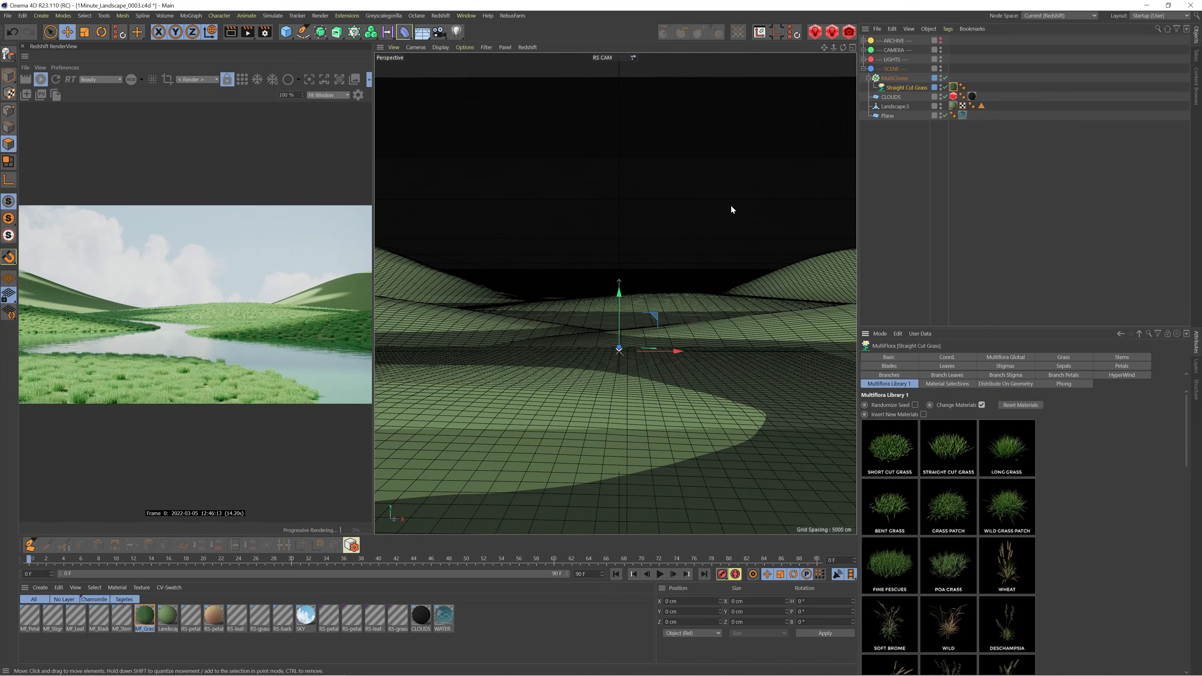
pyautogui.click(864, 41)
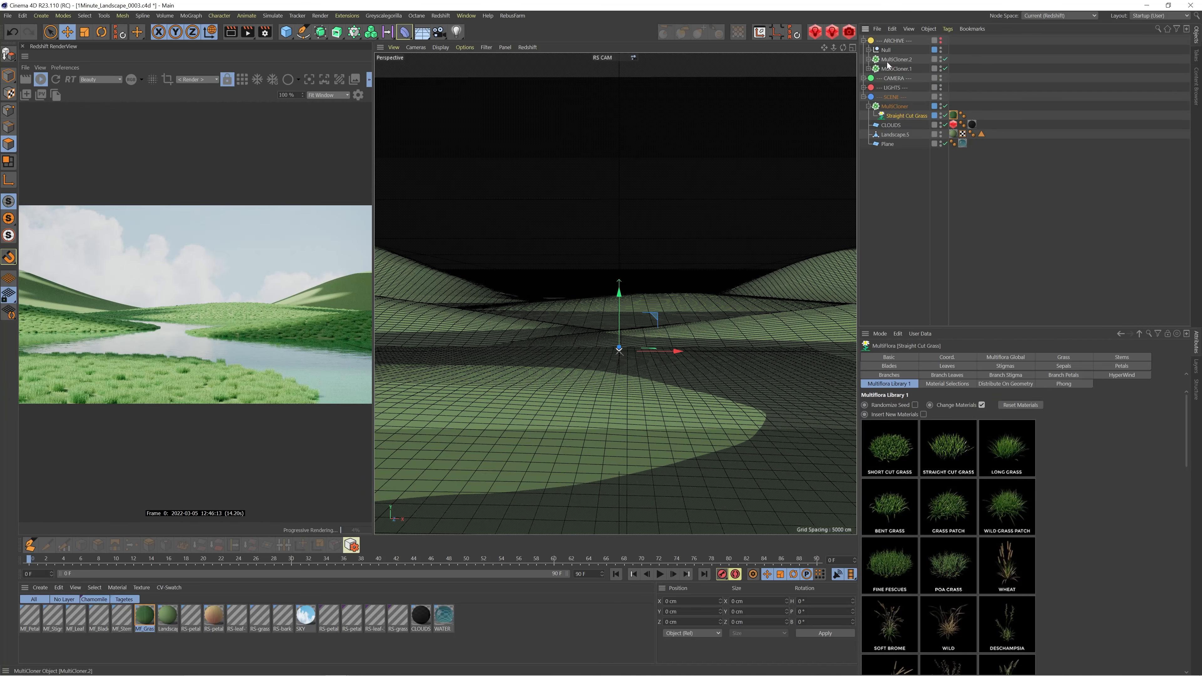
pyautogui.click(888, 61)
pyautogui.keyDown('shift'); pyautogui.click(896, 68); pyautogui.keyUp('shift')
pyautogui.moveTo(898, 70); pyautogui.dragTo(901, 107)
pyautogui.click(918, 159)
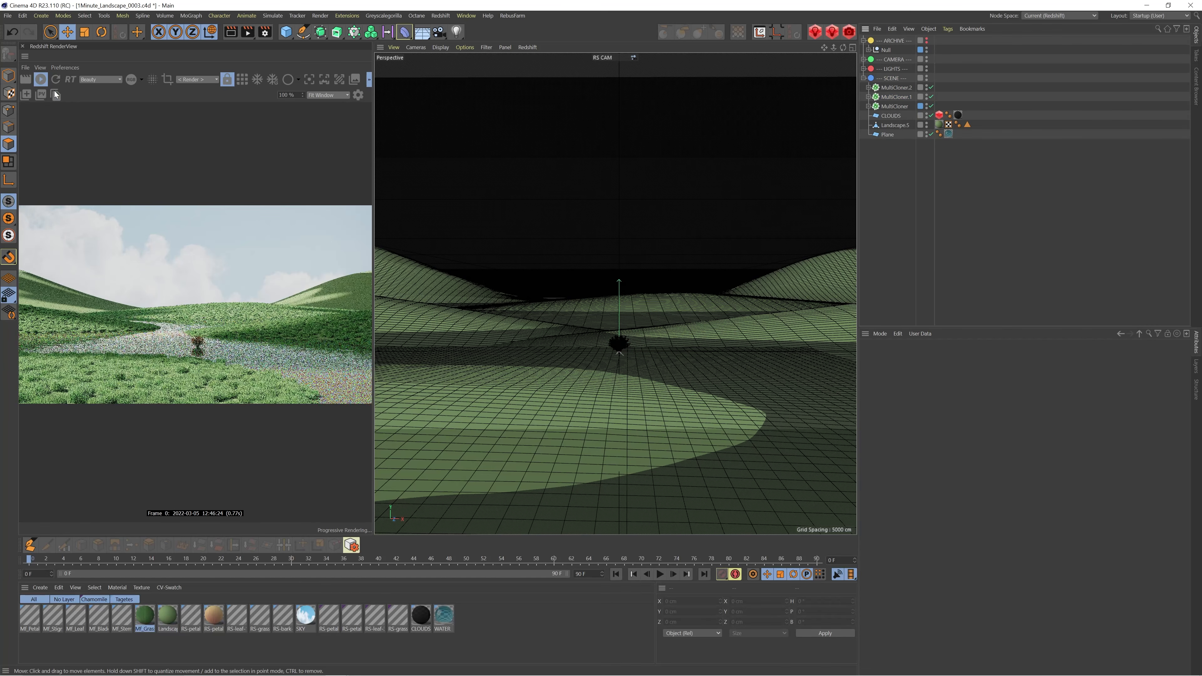
# Assign the landscape object as the Distribution Geometry of MultiCloner.1 and MultiCloner.2 together
pyautogui.click(889, 97)
pyautogui.keyDown('shift'); pyautogui.click(890, 89); pyautogui.keyUp('shift')
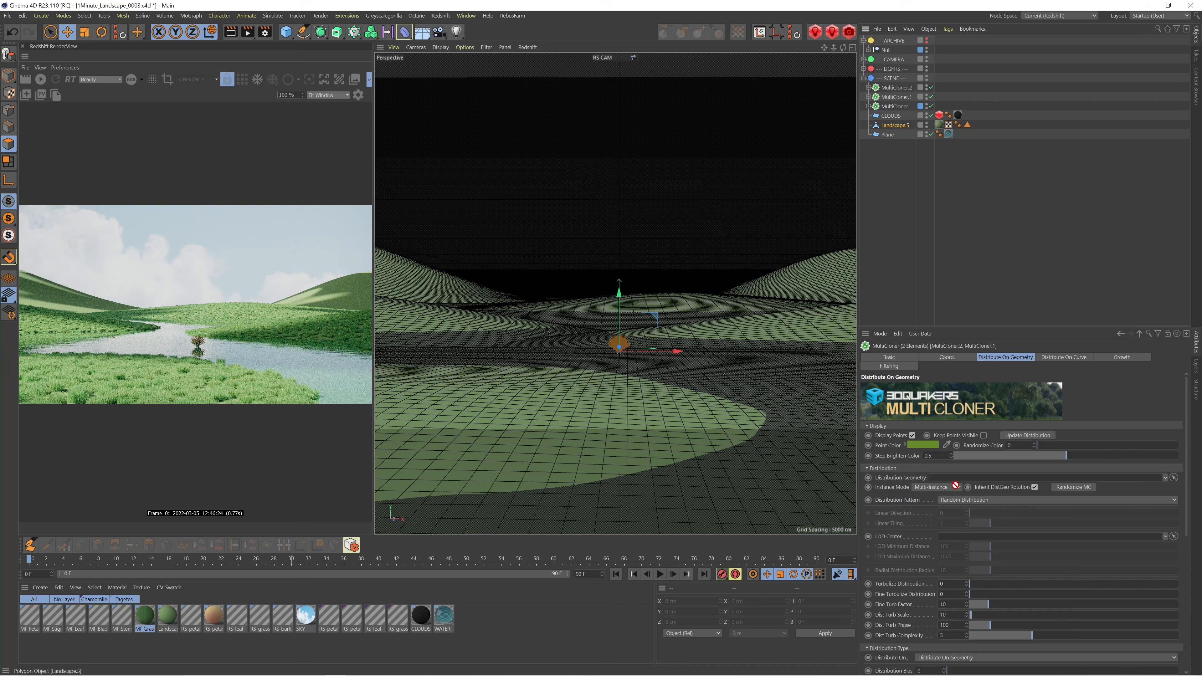
# Select all connected polygons of the landscape's foreground hill and store them in a new polygon selection tag
pyautogui.click(894, 125)
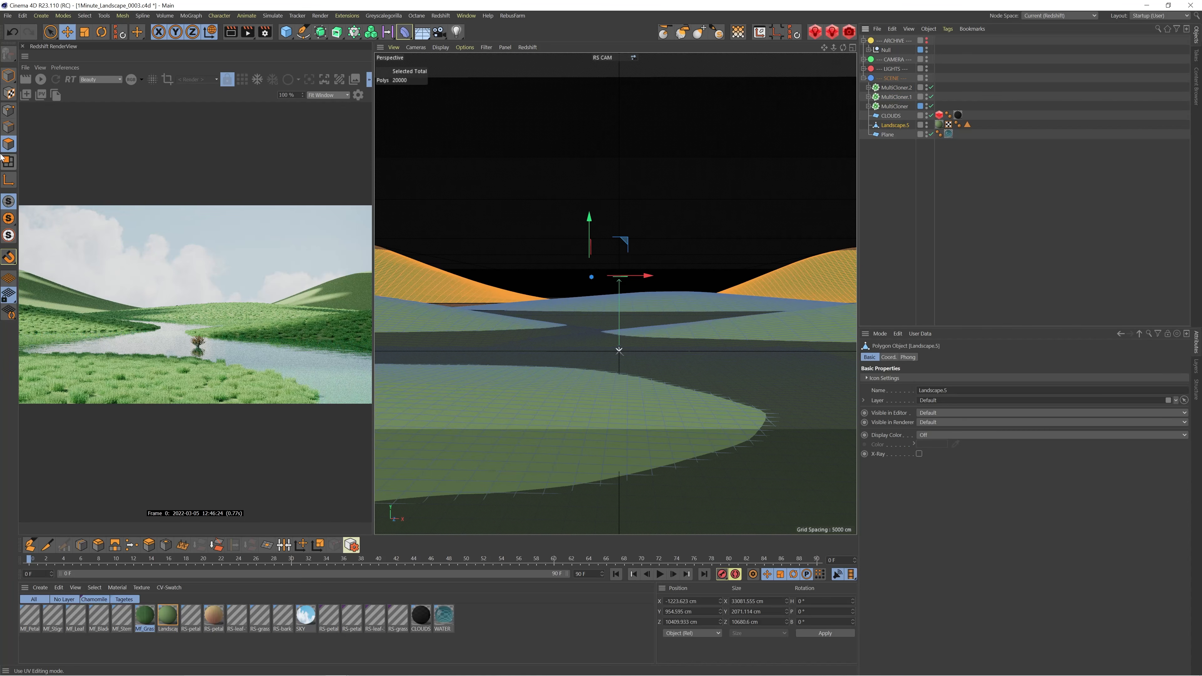
pyautogui.click(501, 417)
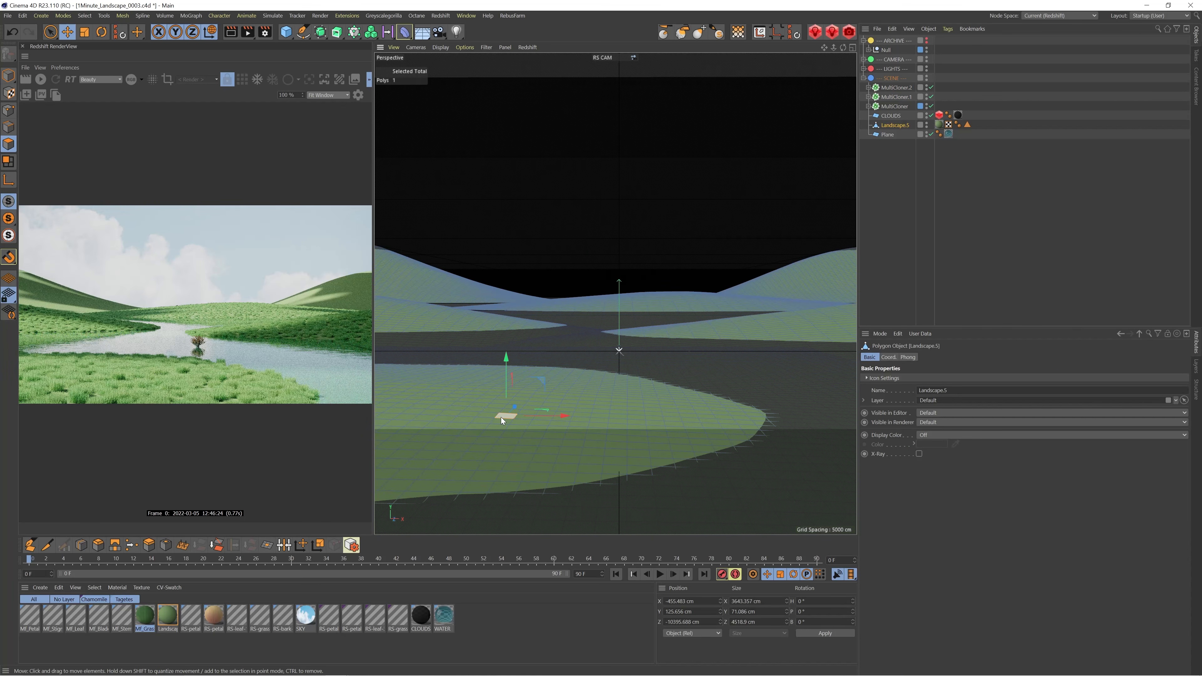
pyautogui.doubleClick(560, 404)
pyautogui.press('v')
pyautogui.moveTo(578, 391)
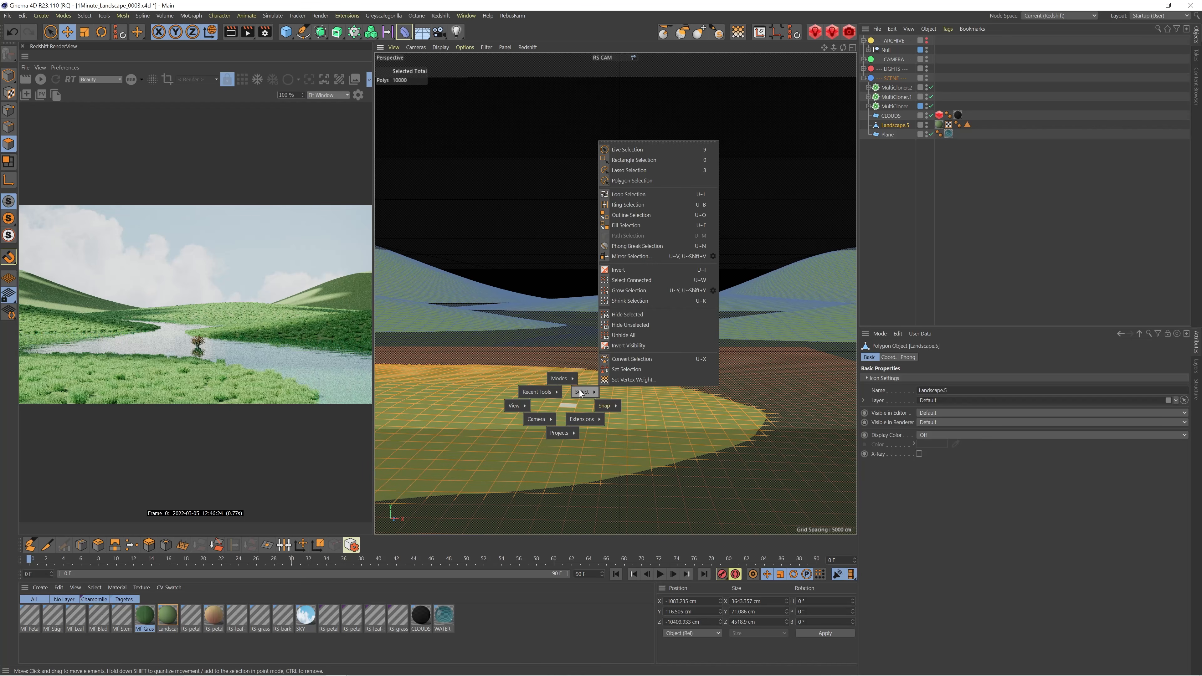
pyautogui.click(630, 370)
pyautogui.press('v')
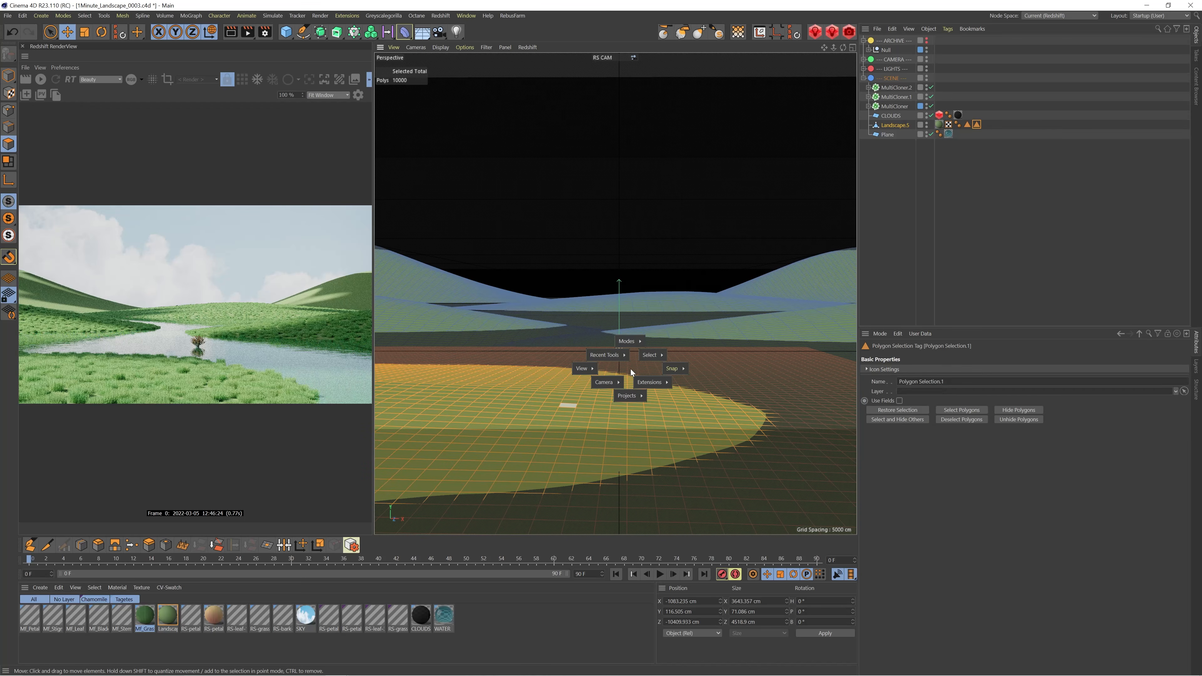
# Filter MultiCloner.1 and MultiCloner.2 by the landscape's Polygon Selection.1 tag
pyautogui.click(887, 100)
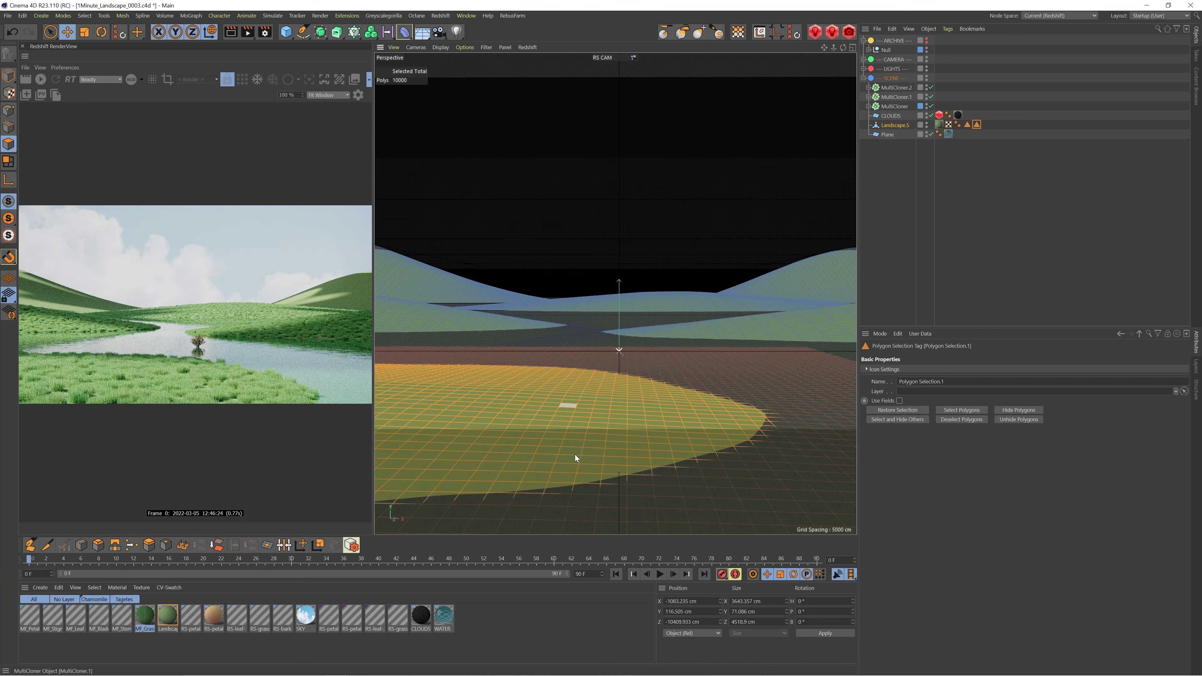
pyautogui.click(897, 88)
pyautogui.keyDown('shift'); pyautogui.click(898, 97); pyautogui.keyUp('shift')
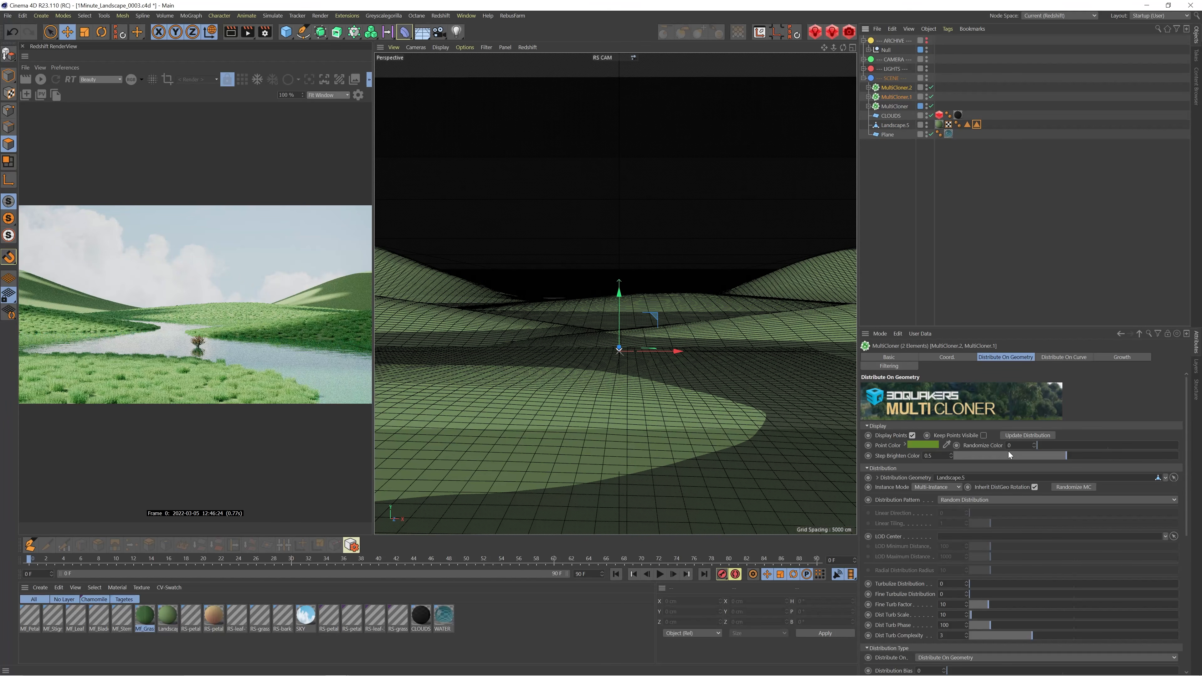
pyautogui.click(889, 366)
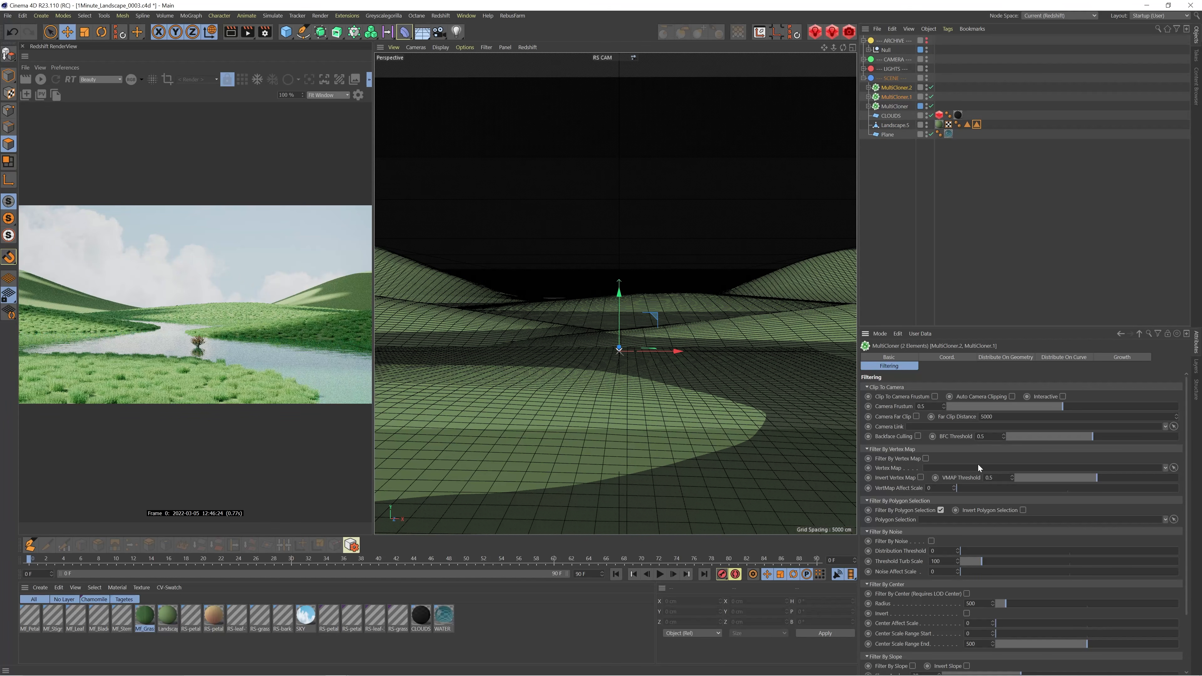
pyautogui.moveTo(976, 124); pyautogui.dragTo(948, 521)
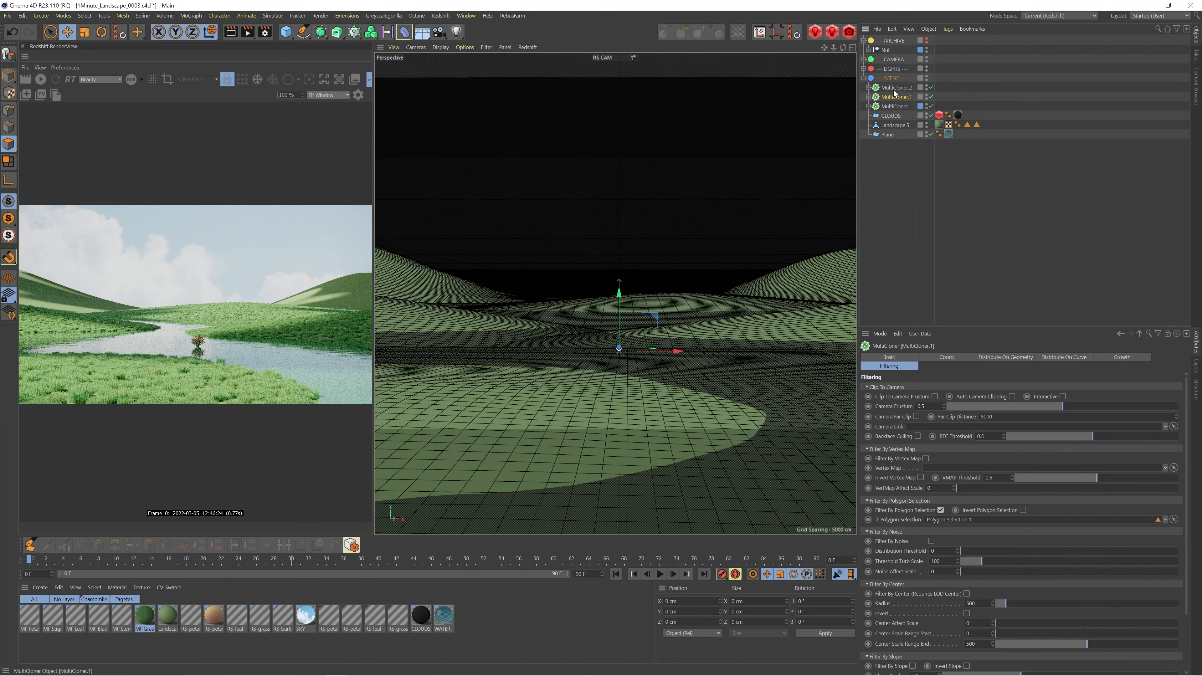
# Check the filtering settings of MultiCloner.1 and MultiCloner.2, deselect them and start the Redshift interactive render
pyautogui.click(1022, 358)
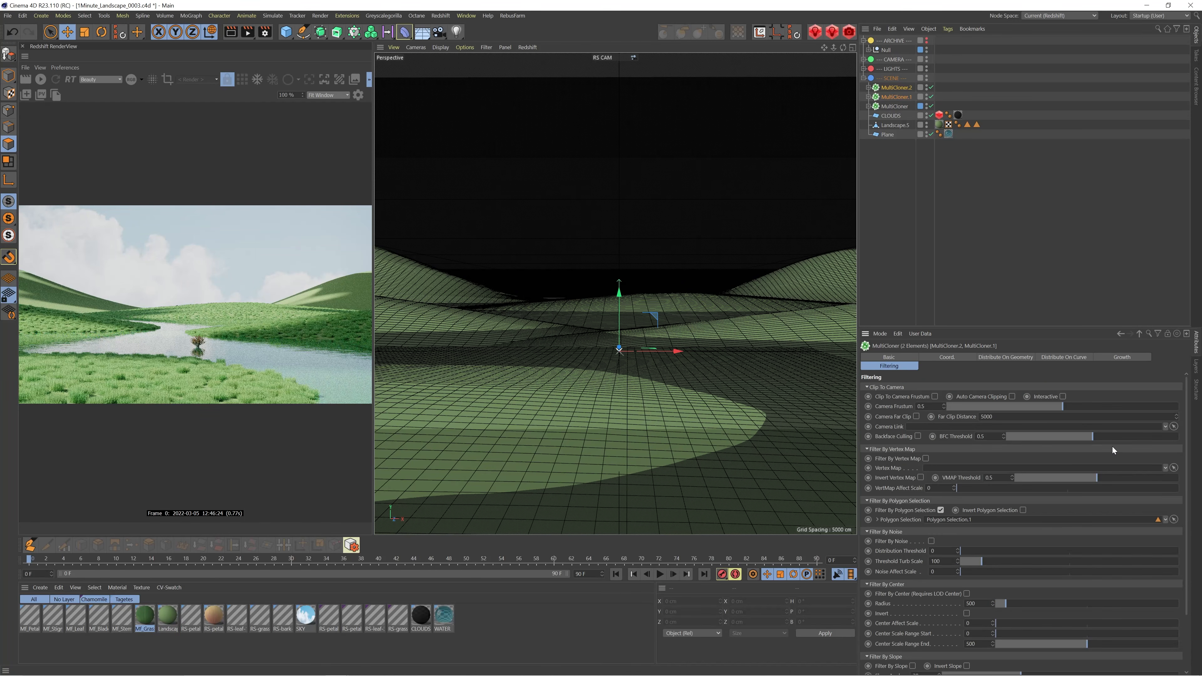
pyautogui.click(889, 366)
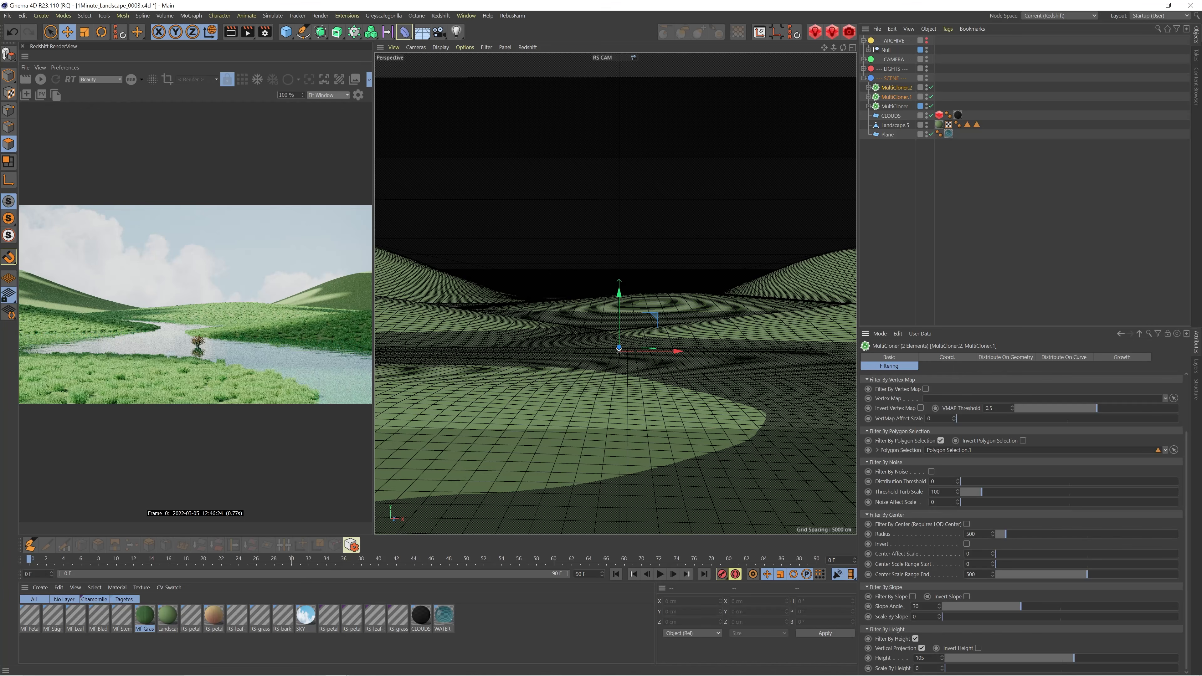
pyautogui.click(969, 185)
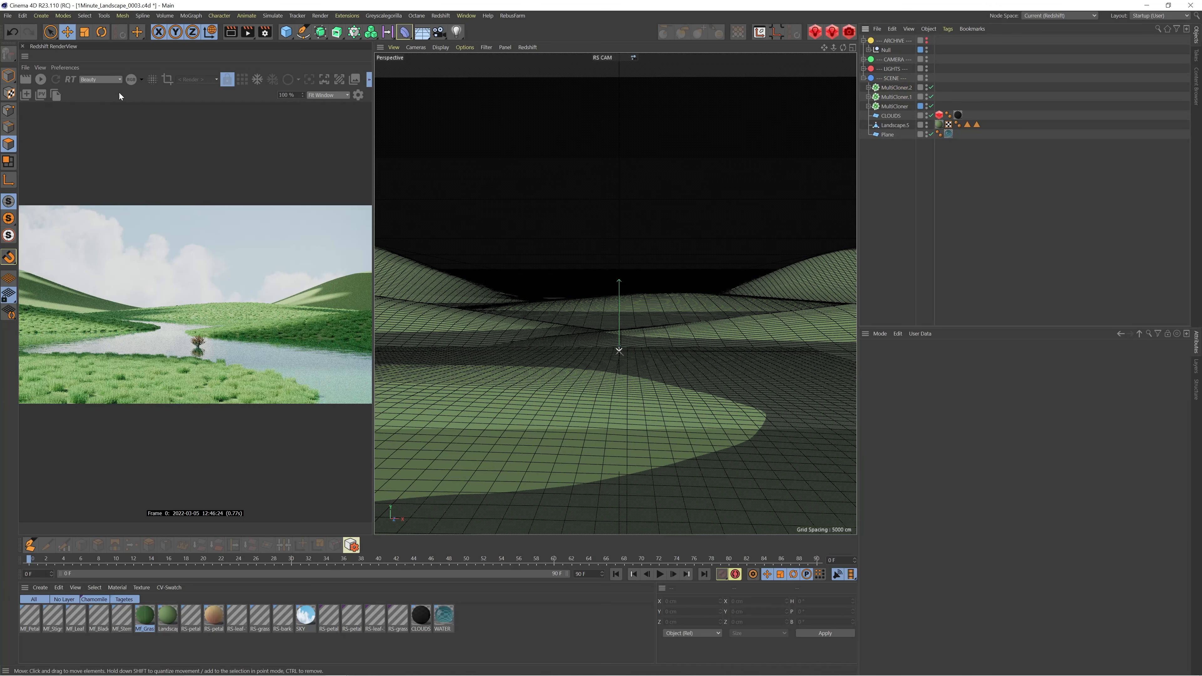
pyautogui.click(41, 79)
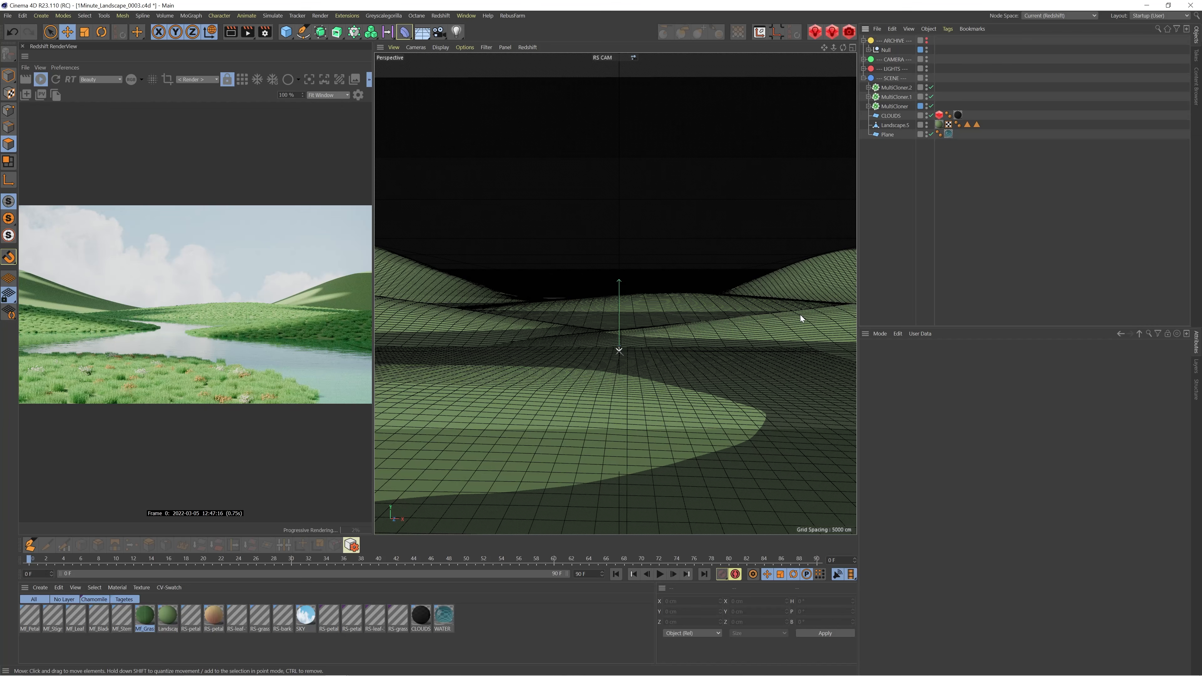
# Bring up the grass MultiCloner's Scatter Parameters in its geometry distribution settings
pyautogui.click(894, 107)
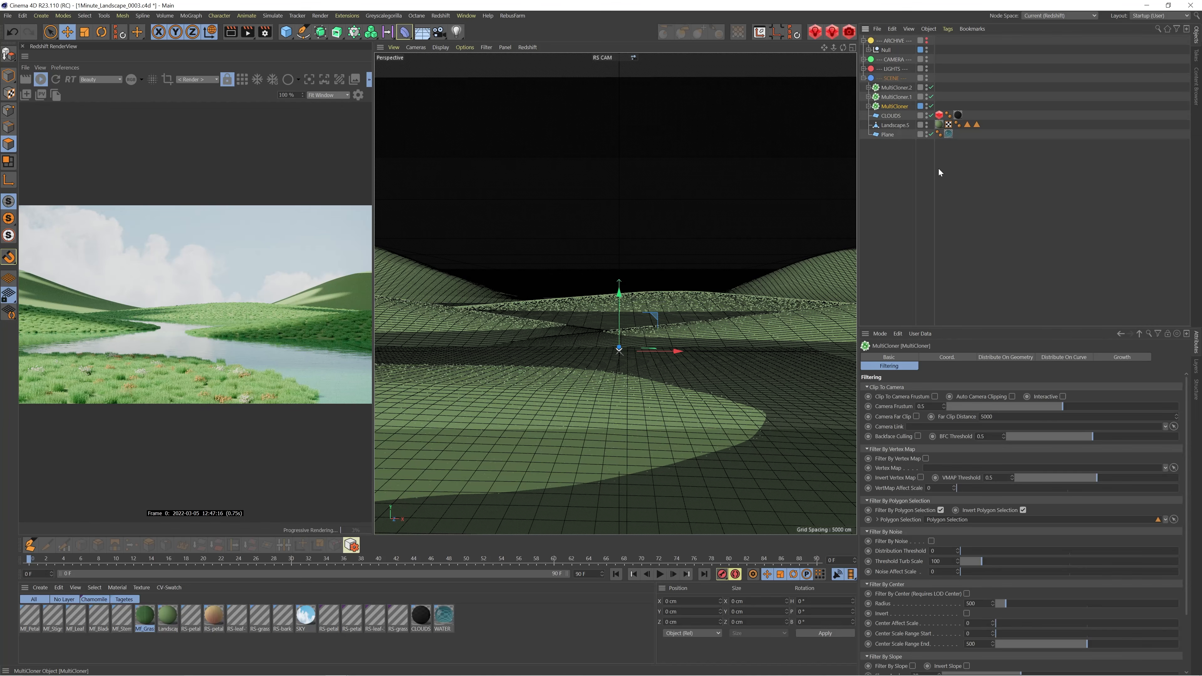
pyautogui.click(993, 357)
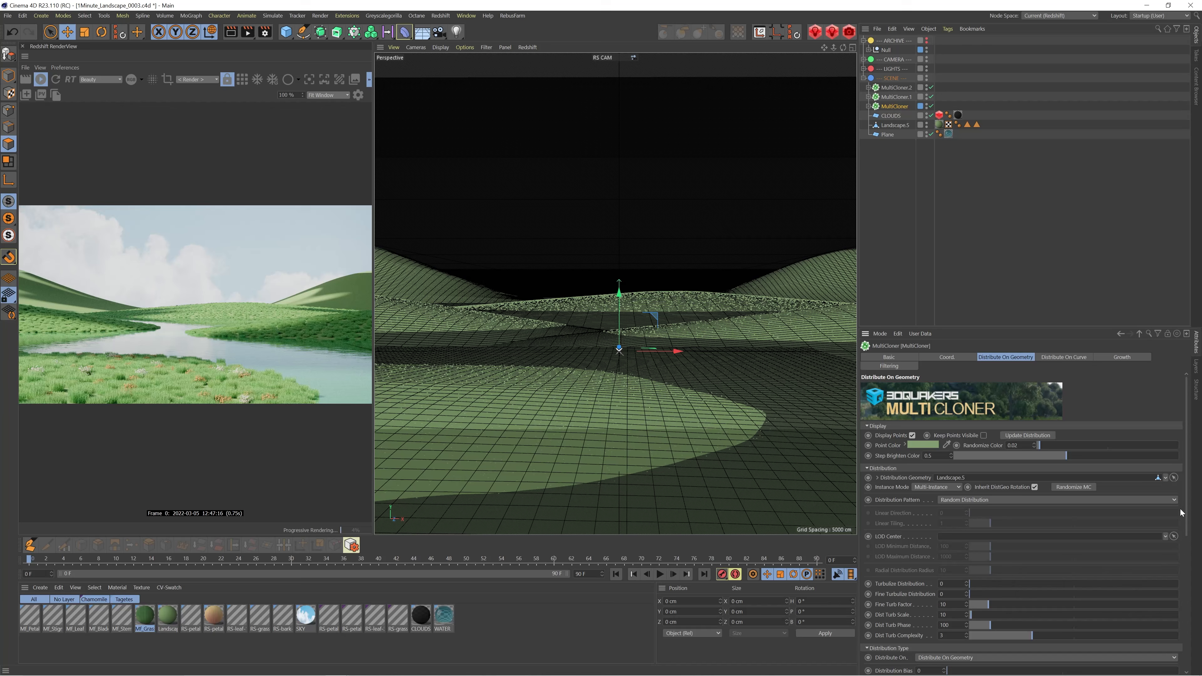
pyautogui.scroll(-2, 1182, 513)
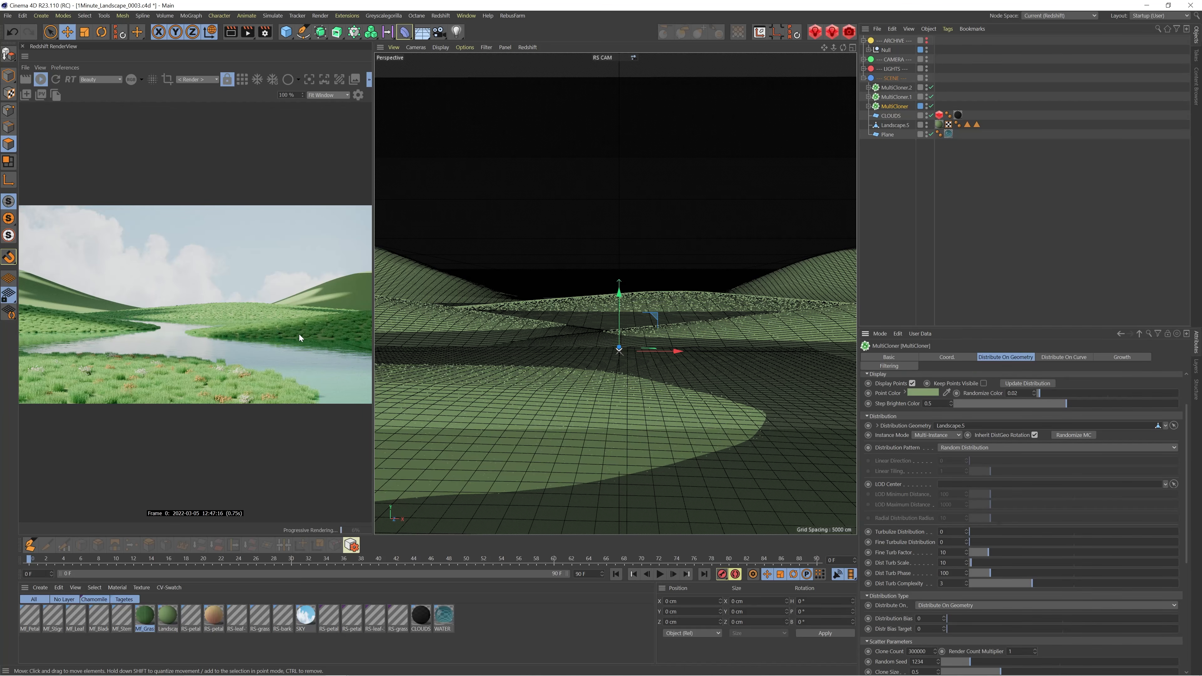
pyautogui.scroll(-2, 1185, 527)
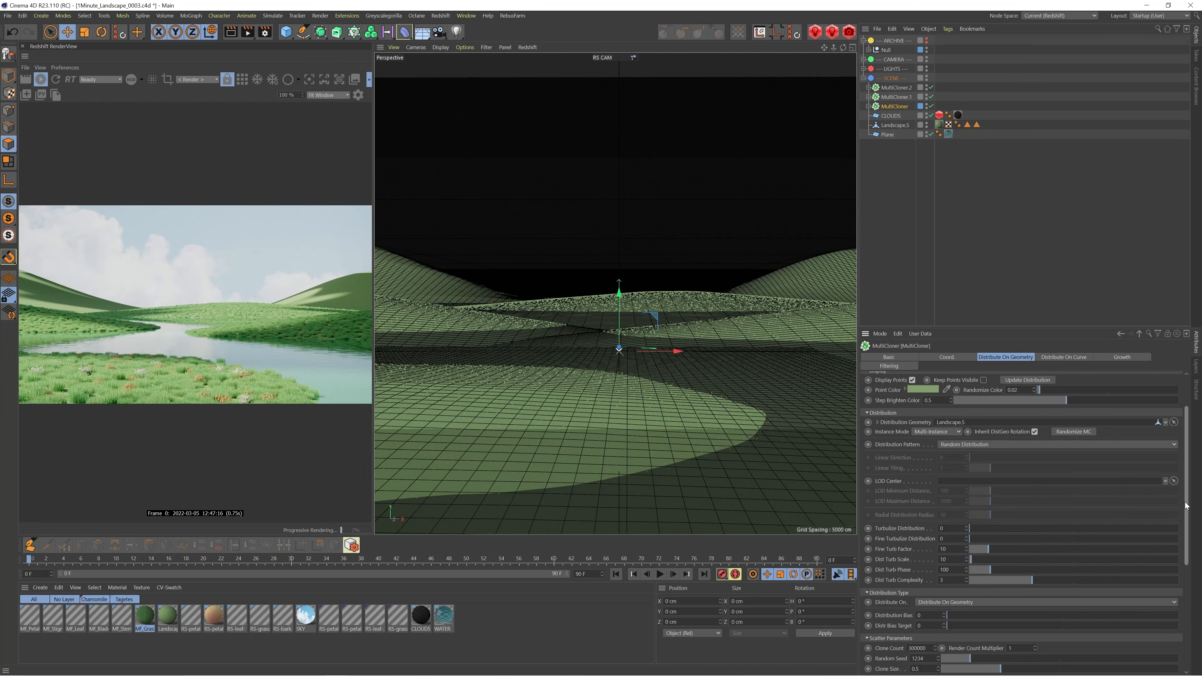
pyautogui.scroll(-1, 1185, 527)
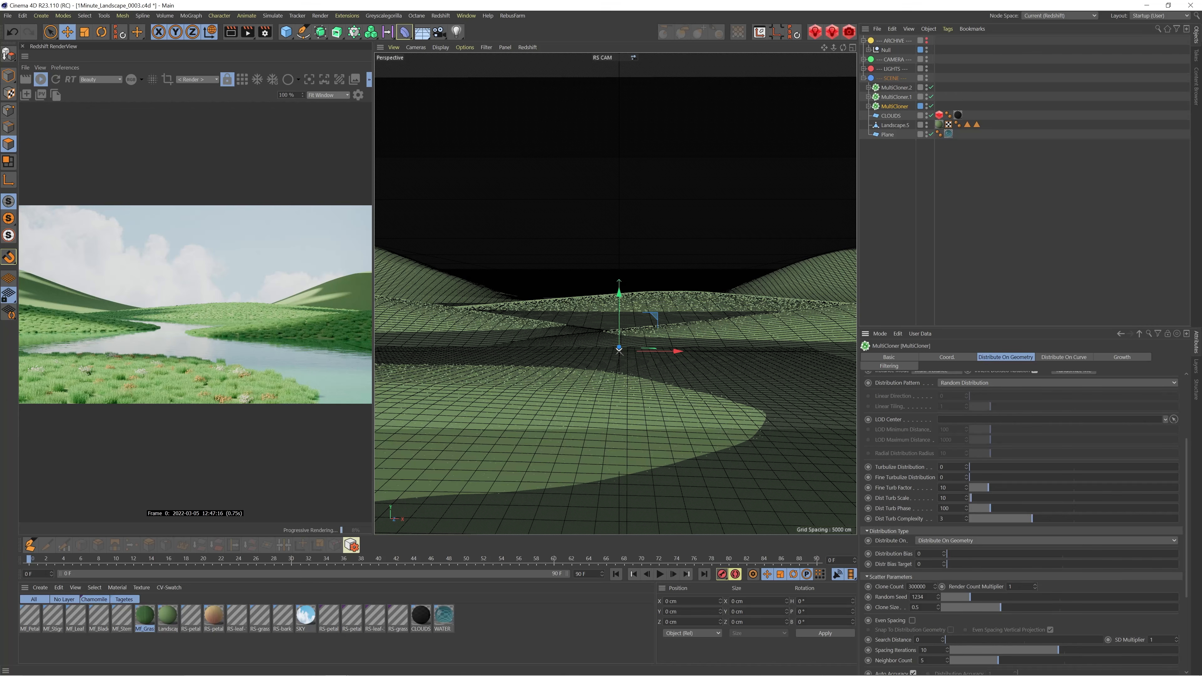